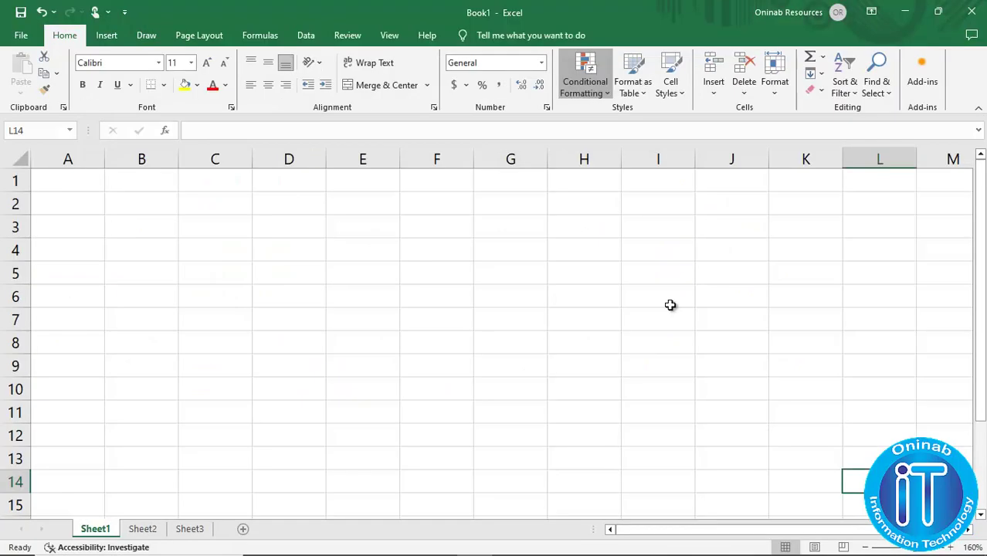
Paste the student scores table picture at cell H4 and move it up about one row
left_click(531, 245)
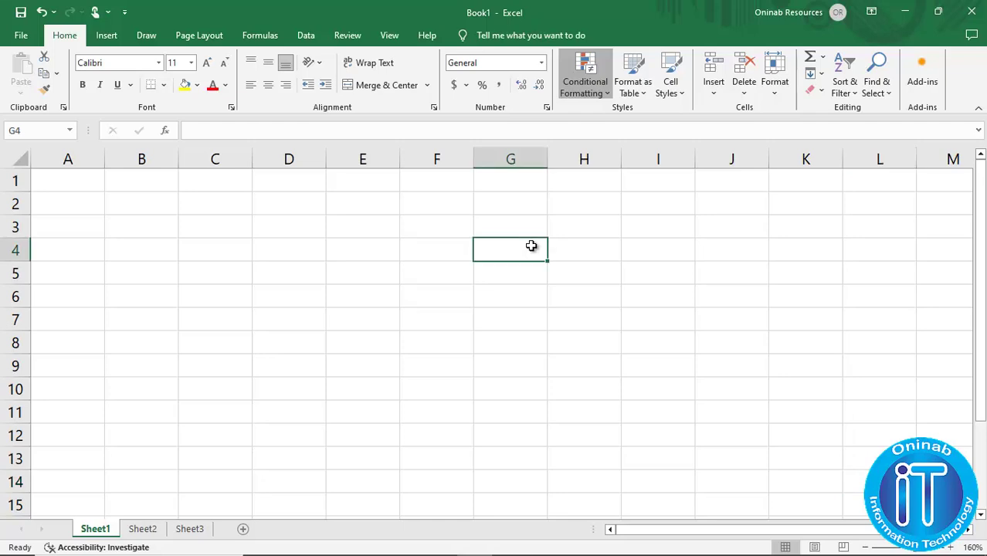
left_click(610, 255)
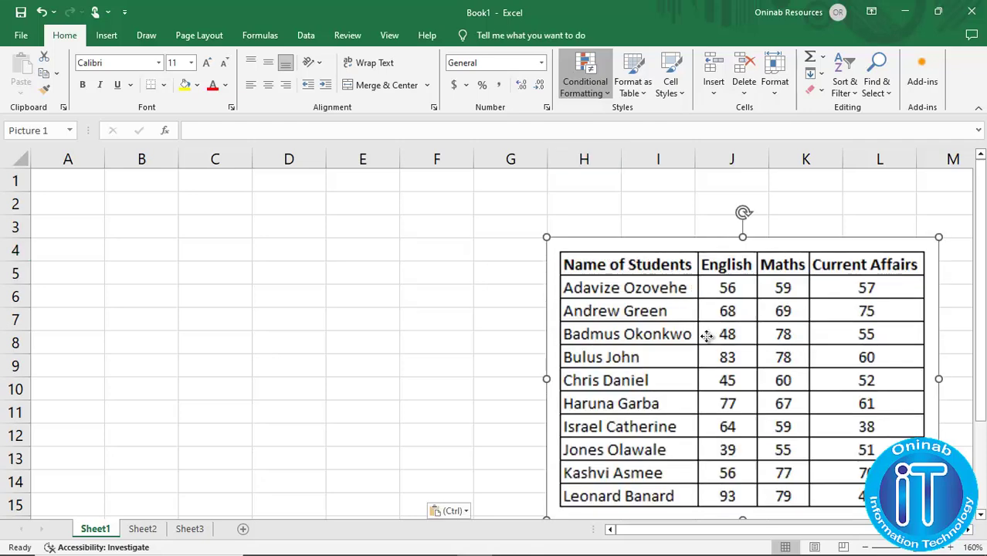
left_click_drag(706, 335, 704, 287)
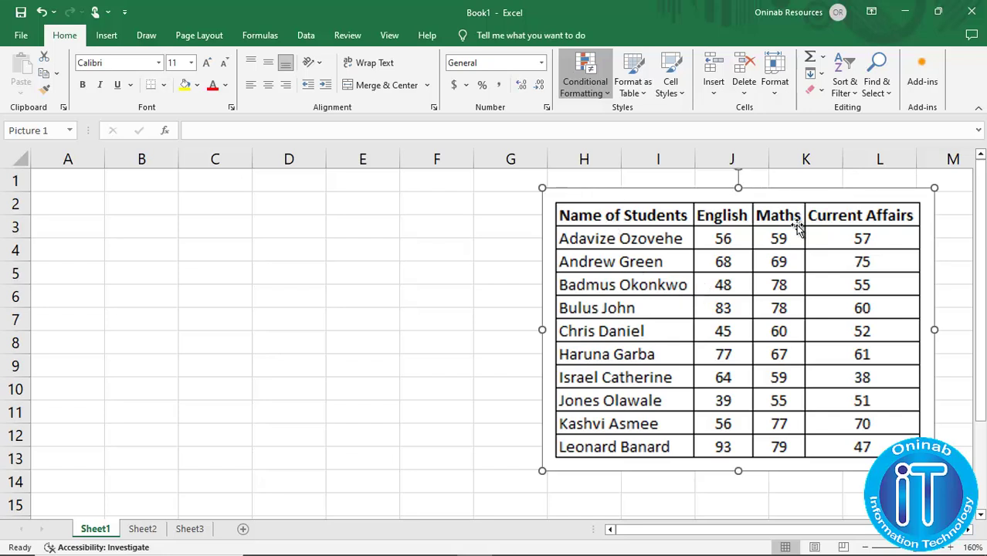
Type the heading 'Name of Students' into cell A1
left_click(529, 318)
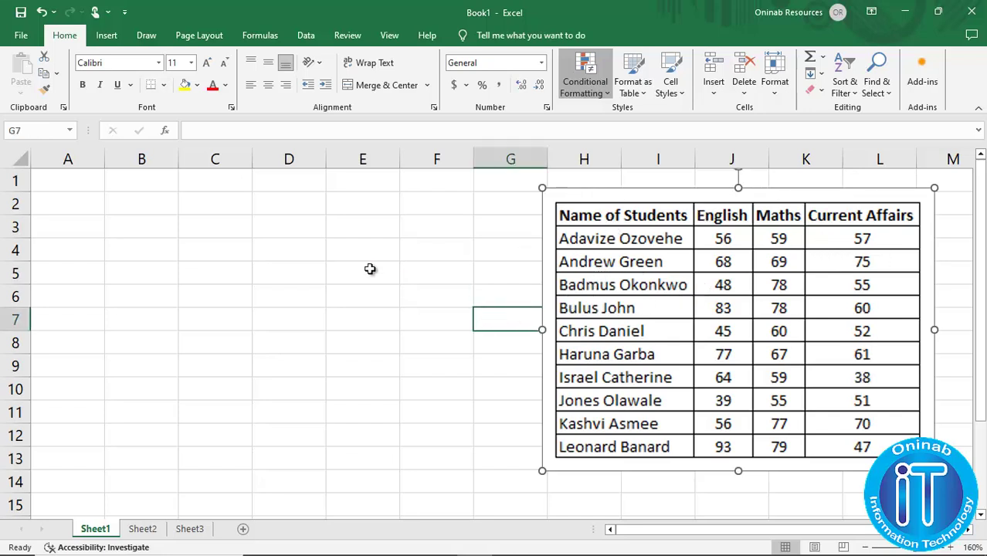
left_click(67, 184)
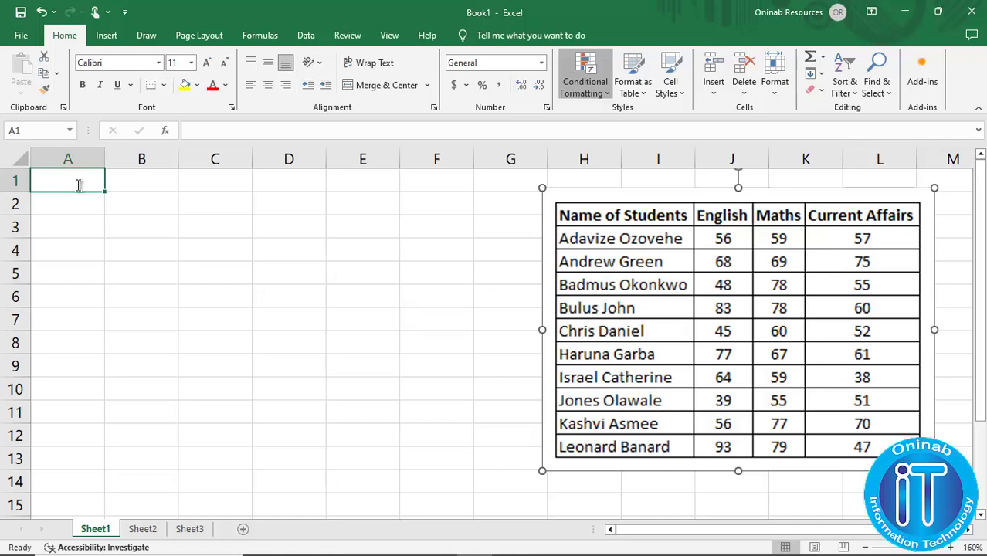
type("Name of")
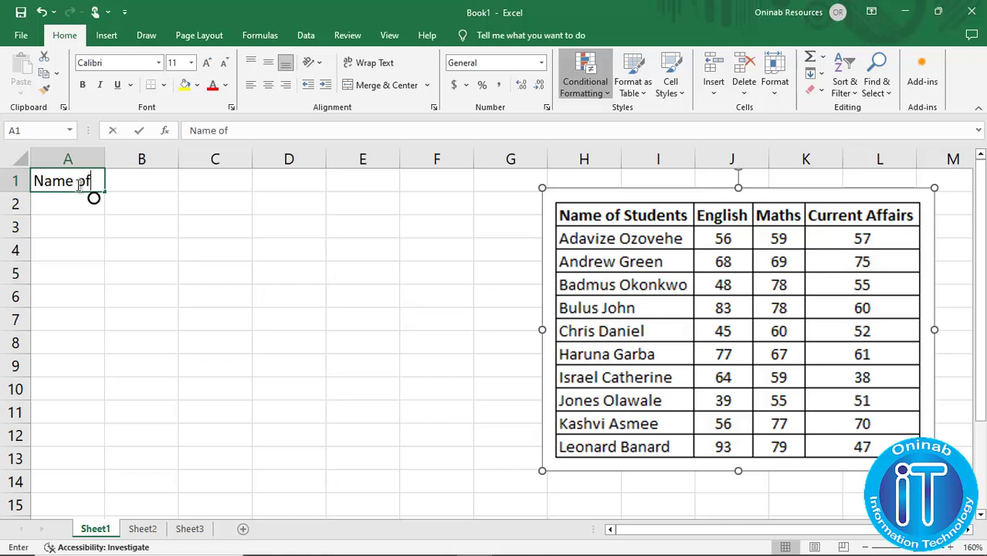
type(" Students")
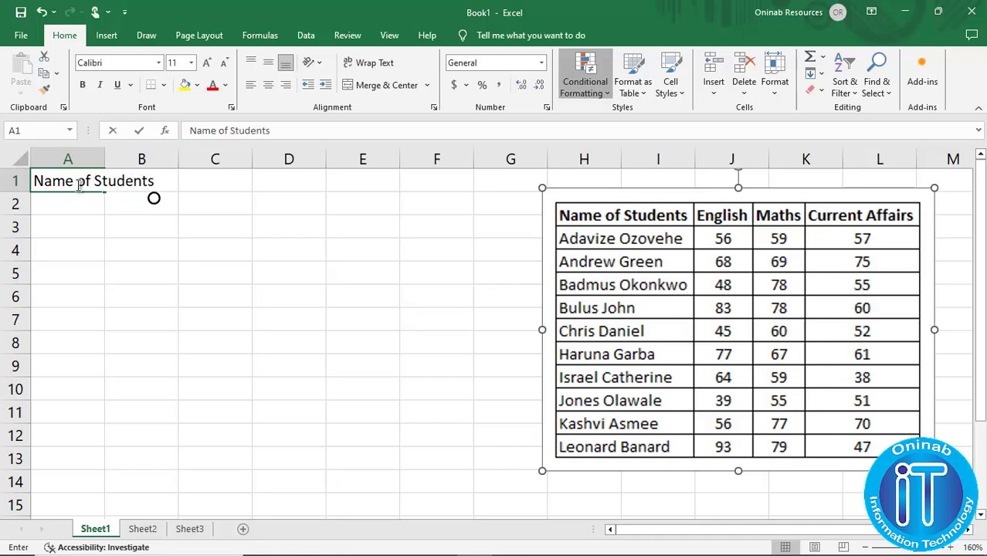
key("Return")
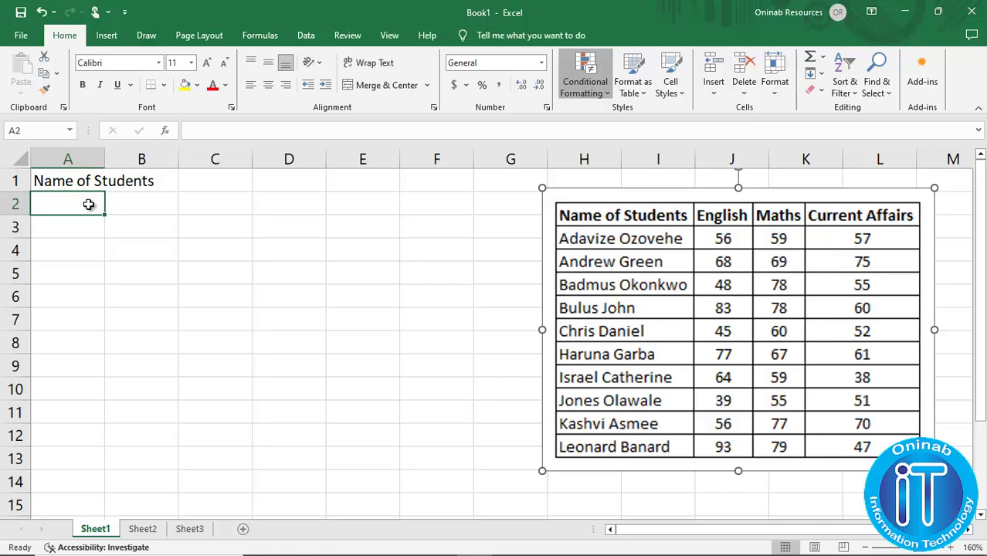
Enter the first student's full name in cell A2
left_click(211, 130)
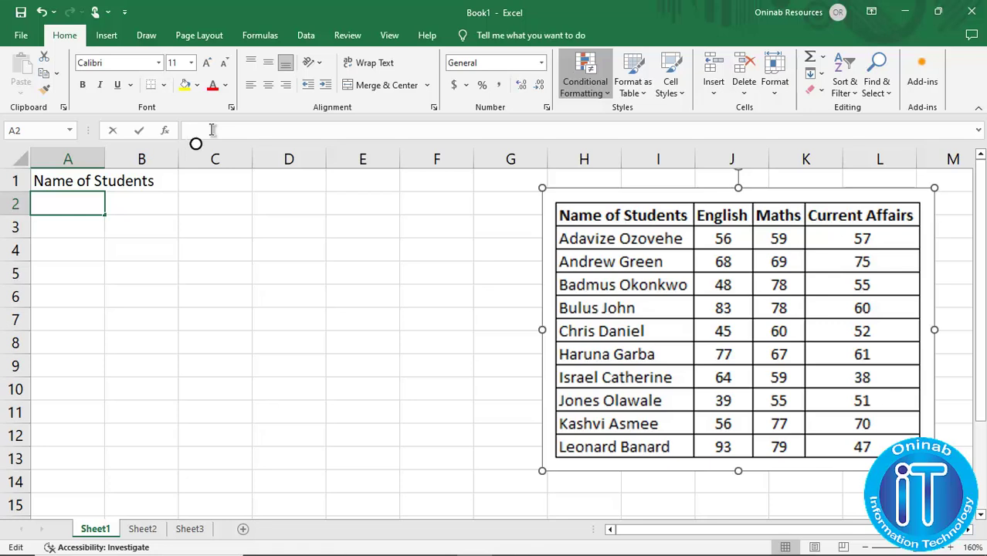
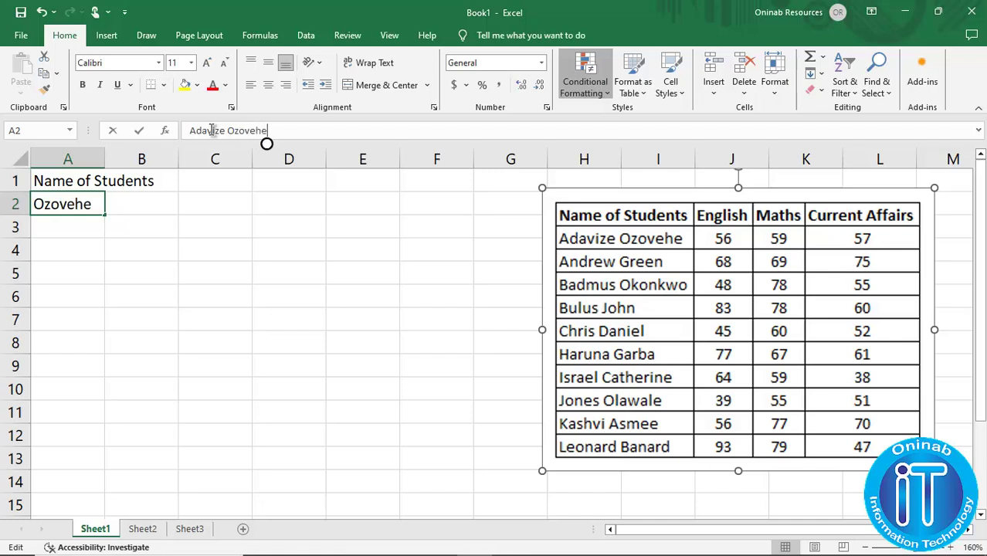
key("Return")
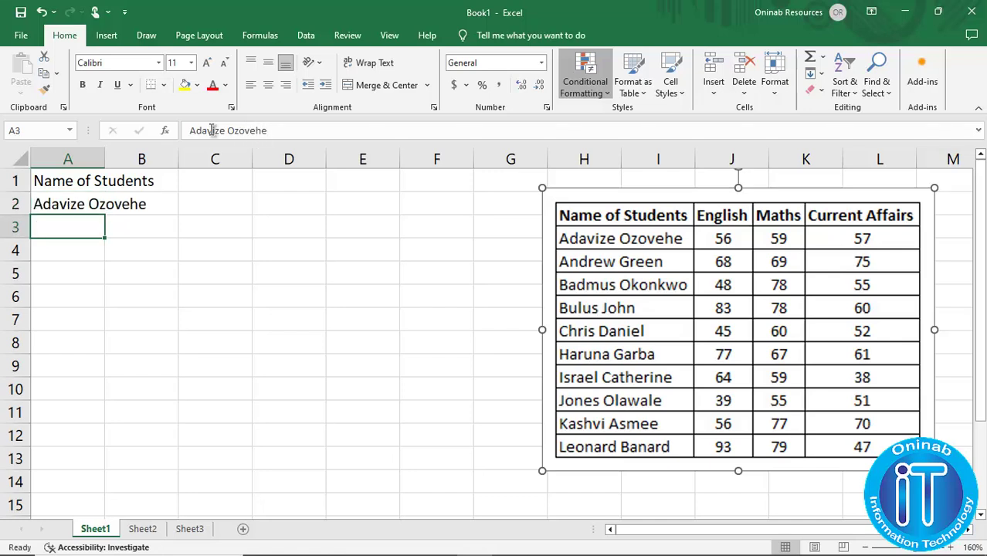
key("Up")
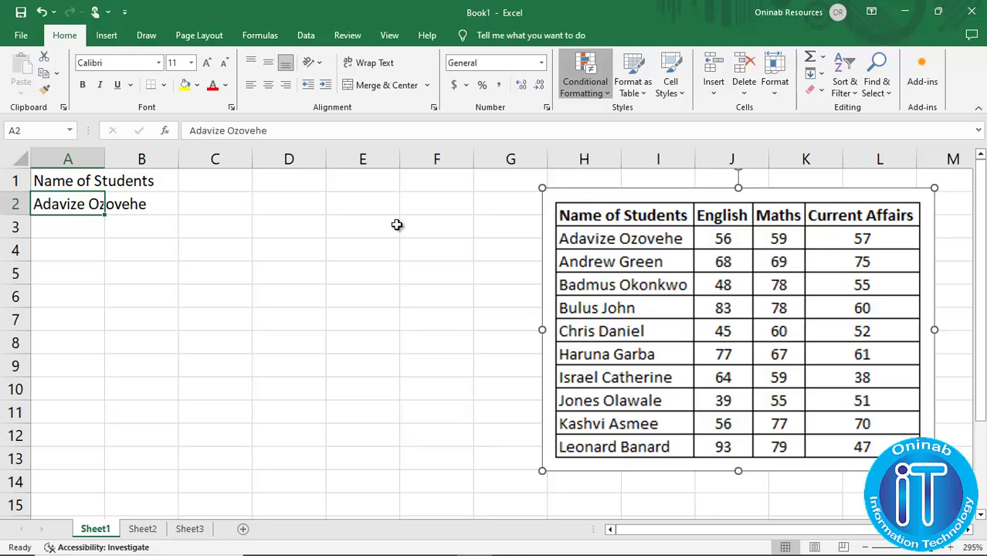
Paste the list of ten student names into A2:A11
scroll(396, 225, "up", 2, "ctrl")
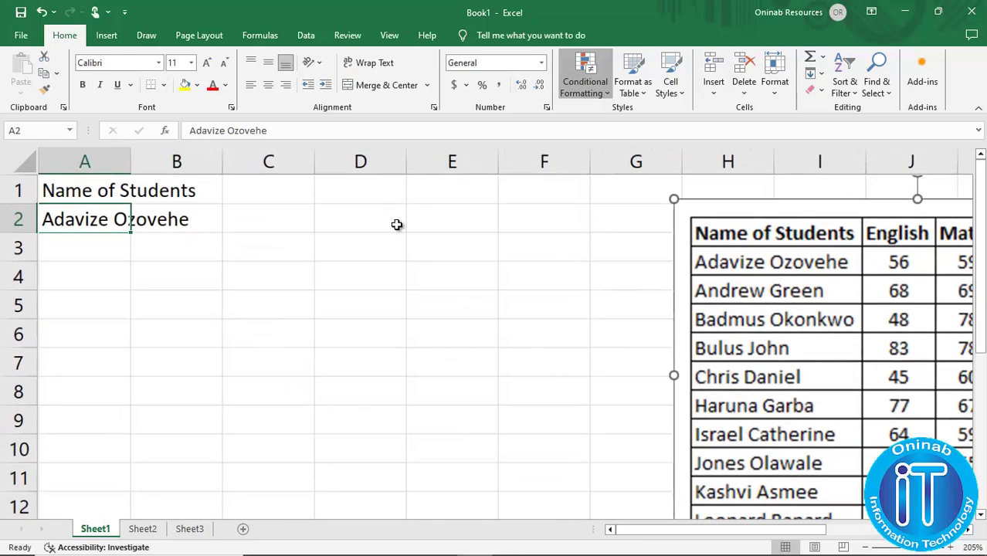
scroll(397, 225, "up", 9, "ctrl")
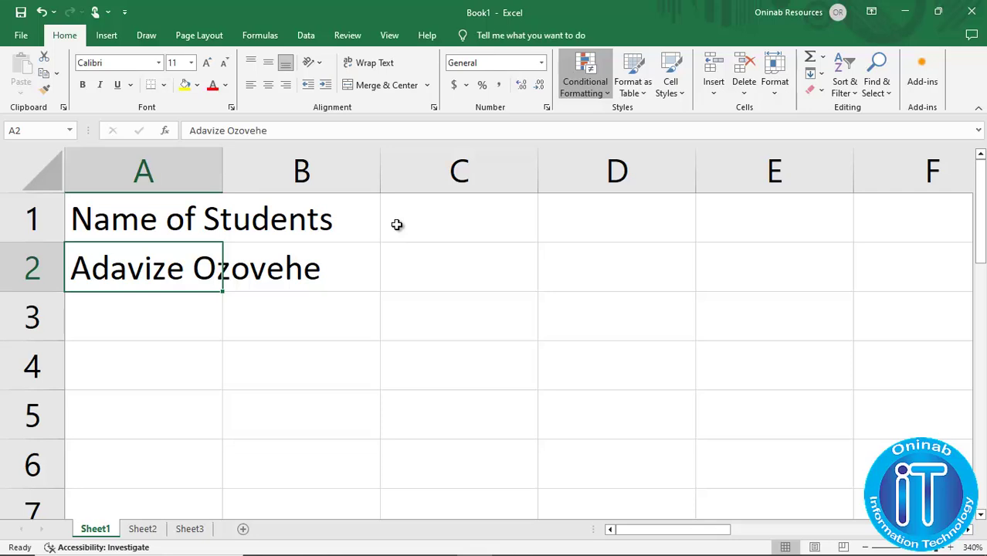
scroll(397, 224, "up", 1, "ctrl")
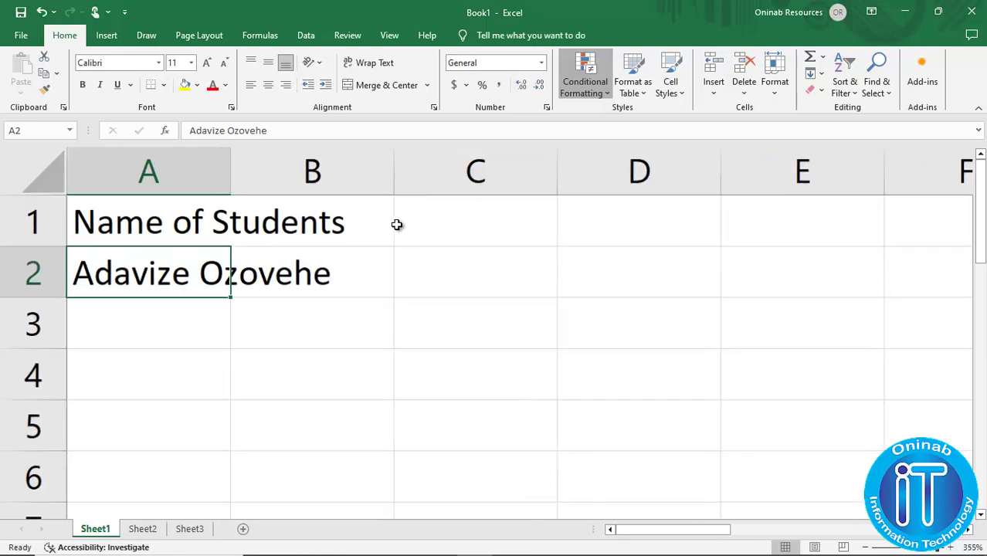
scroll(396, 224, "up", 2, "ctrl")
scroll(396, 224, "down", 3, "ctrl")
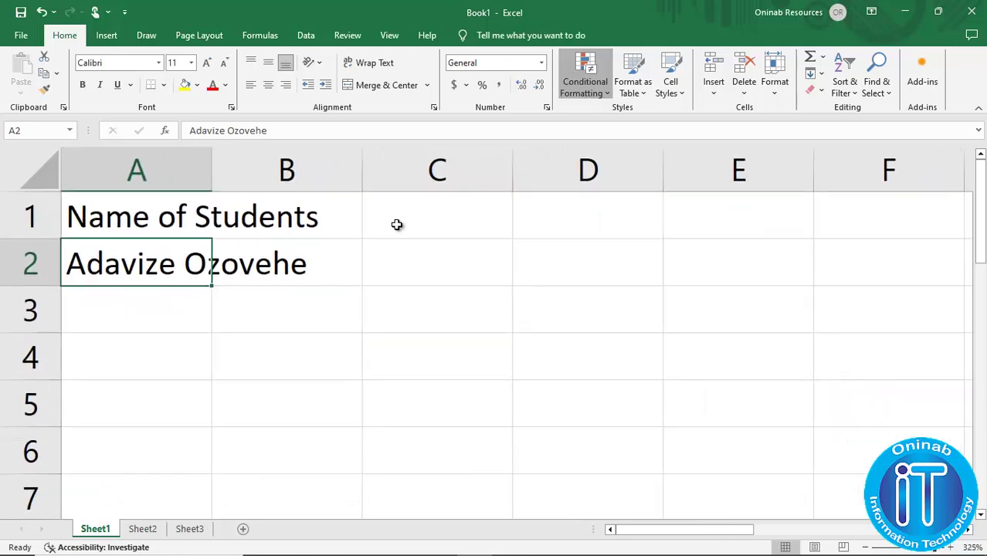
scroll(396, 224, "down", 12, "ctrl")
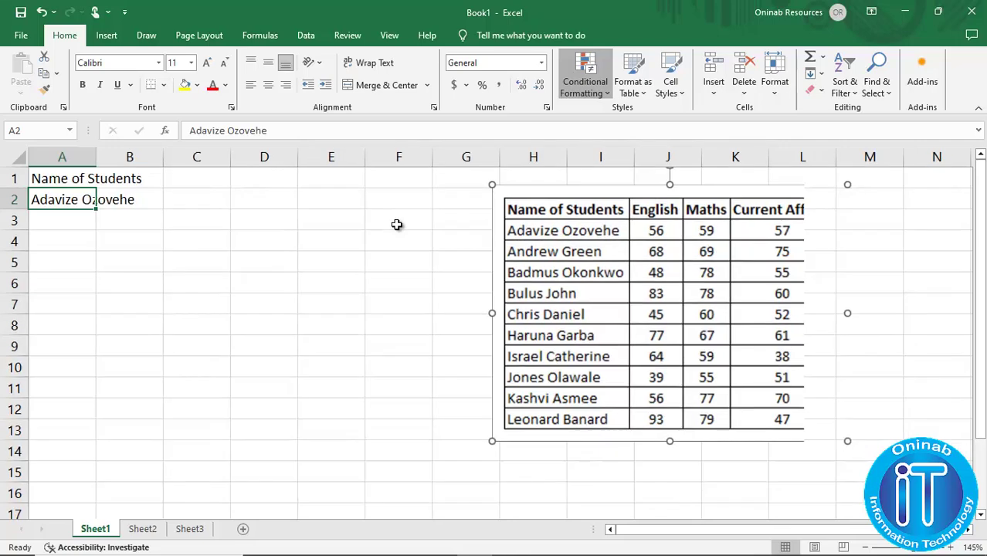
left_click(222, 241)
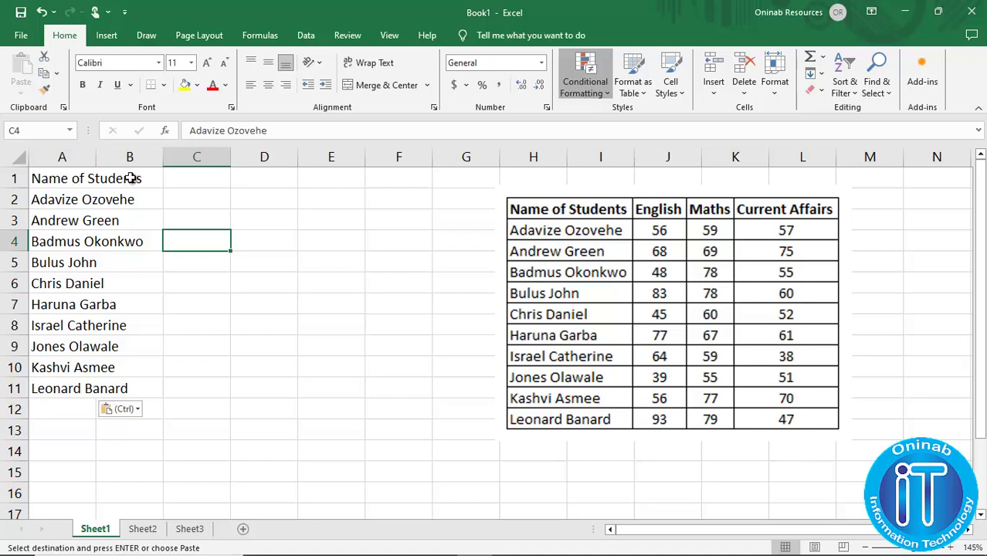
Add the English heading in B1 with the first scores 56 and 68 below it
left_click(131, 178)
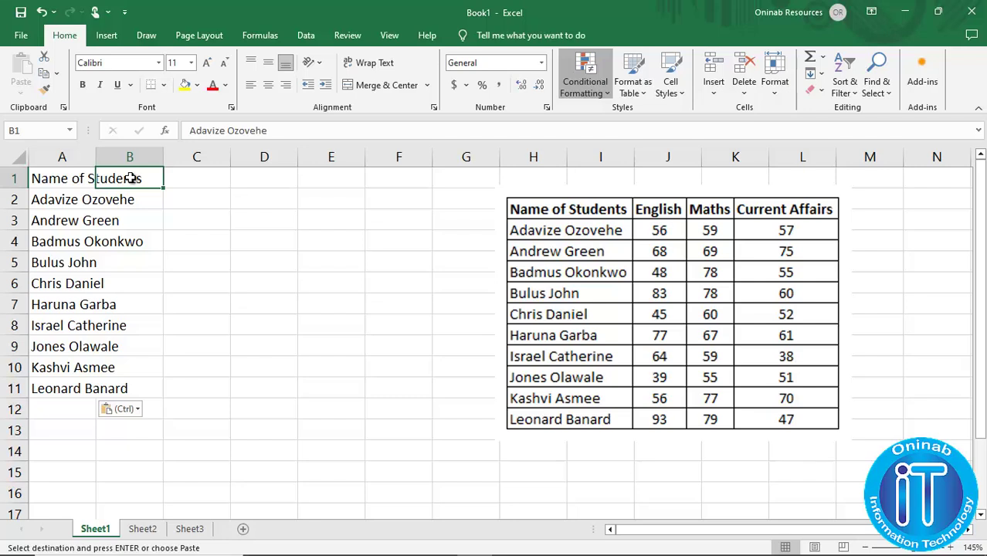
type("Engli")
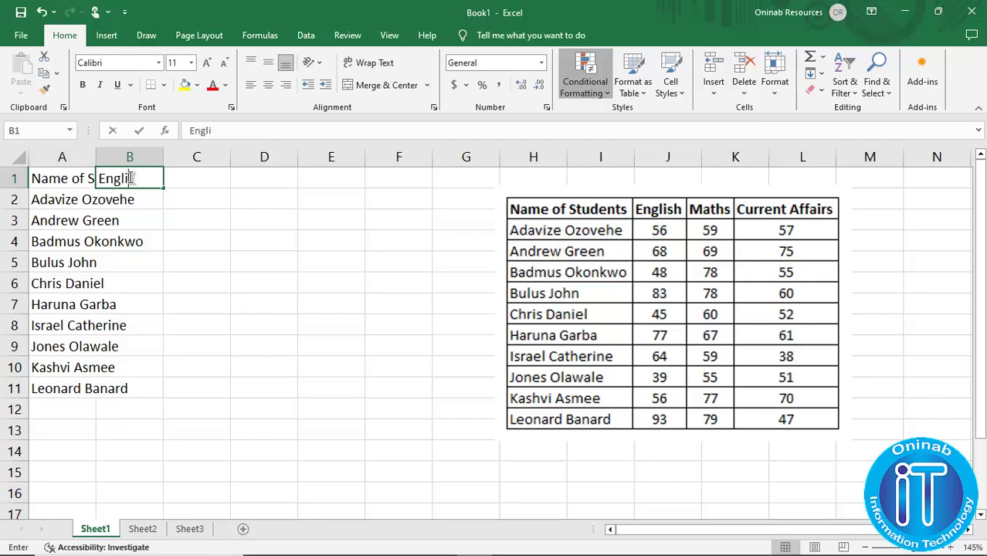
type("sh")
key("Return")
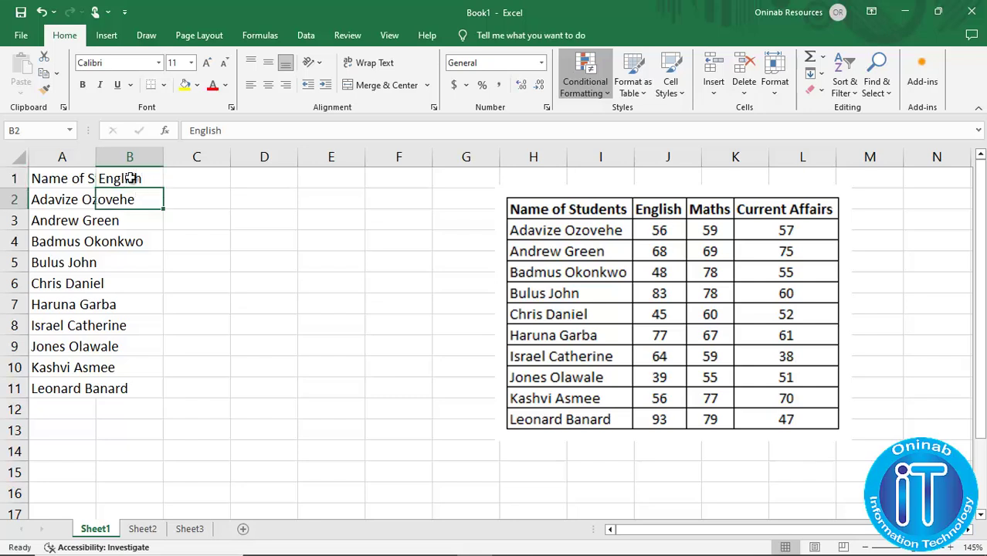
type("56")
key("Return")
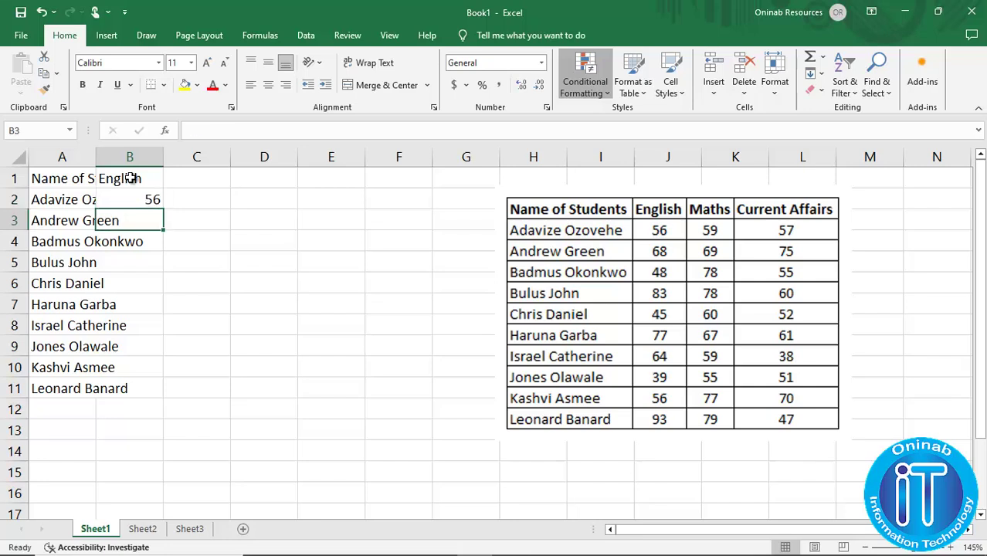
type("68")
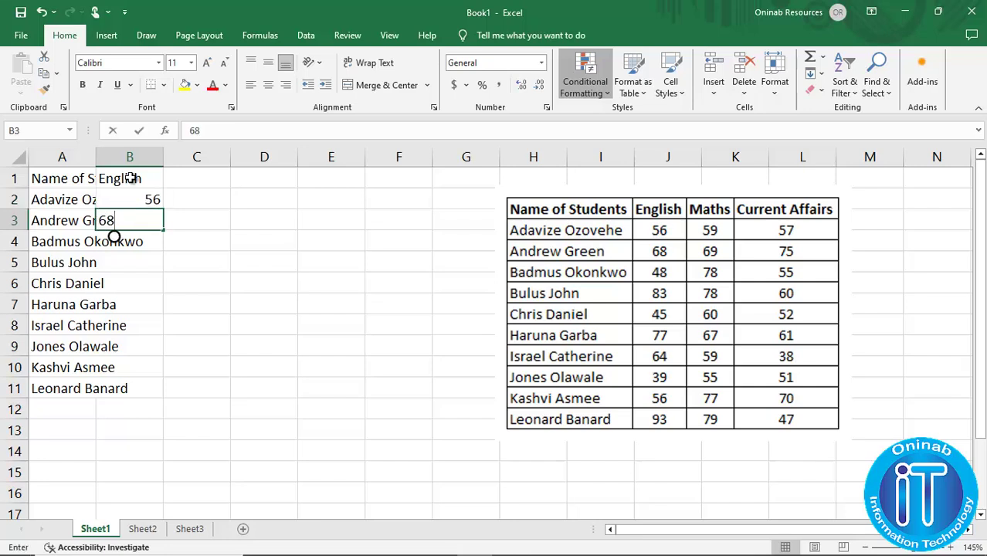
key("Return")
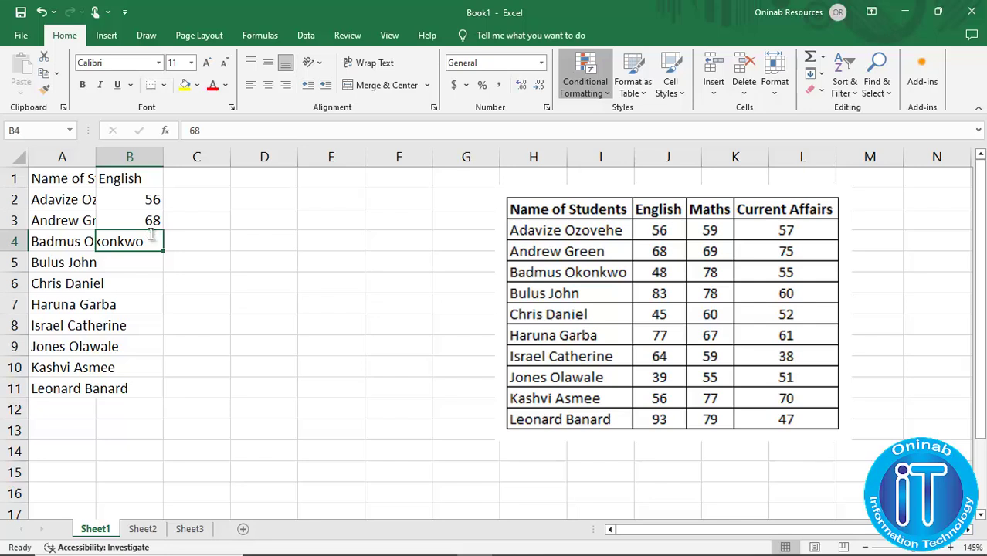
Enter 48 in B4 and paste the remaining English scores into B5:B11
double_click(152, 236)
type("48")
key("Return")
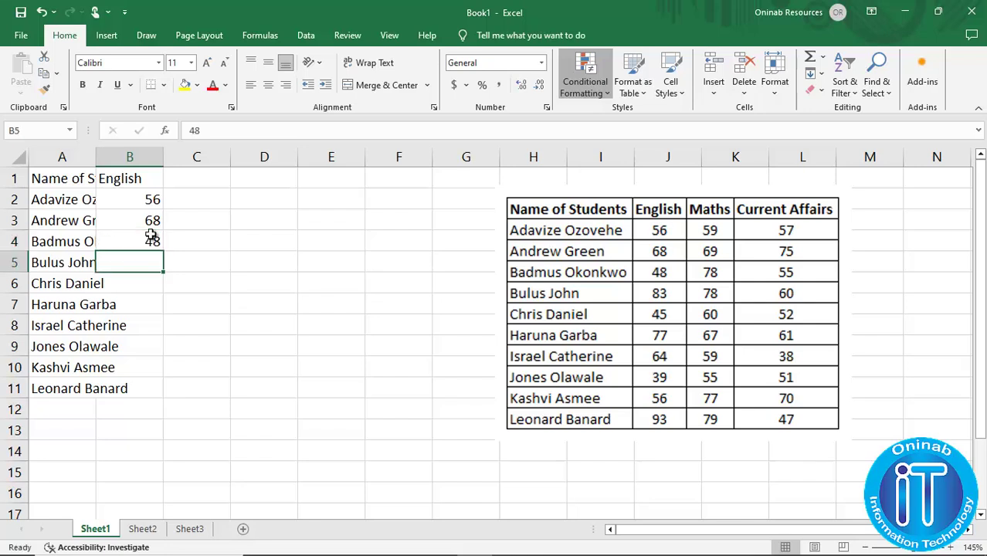
key("ctrl+v")
left_click(136, 381)
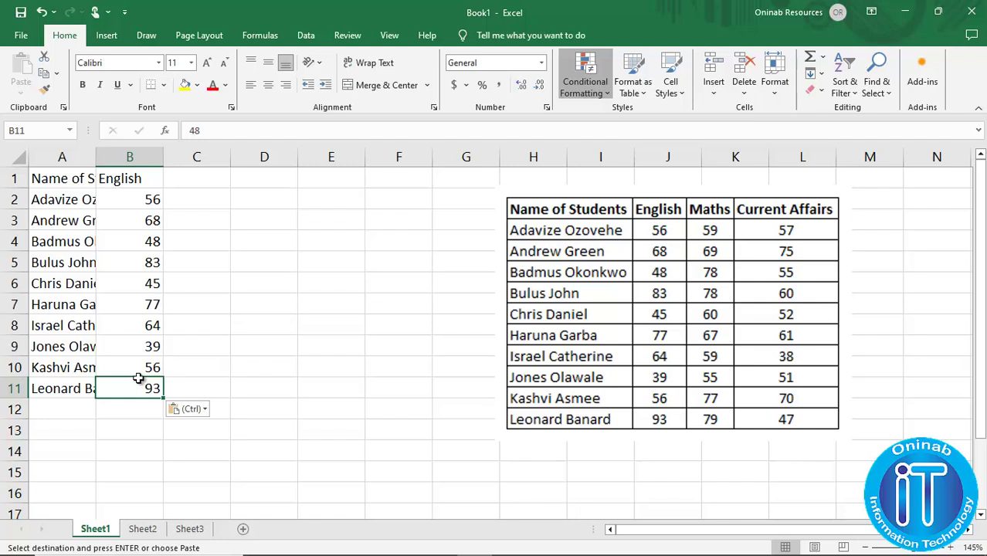
left_click(200, 222)
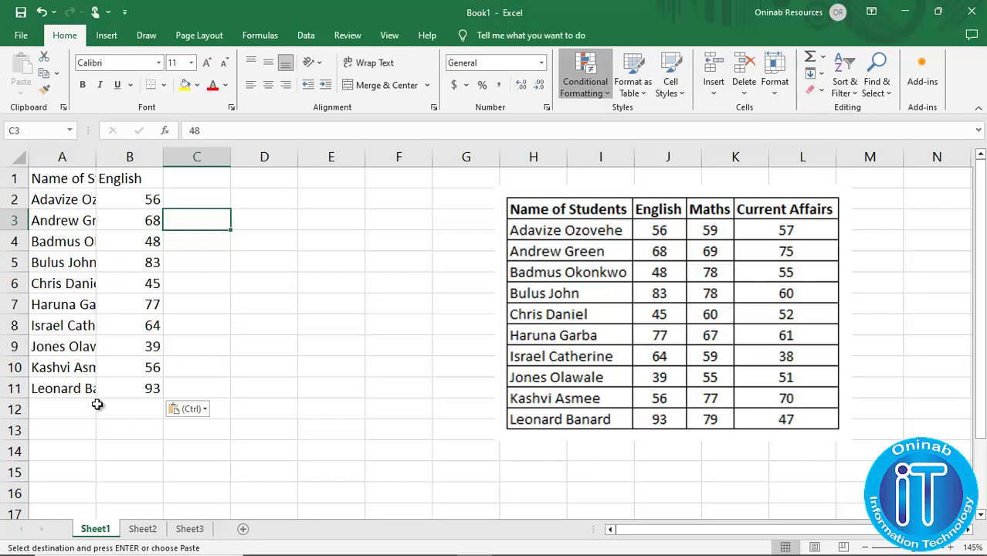
Add Mathematics and Current Affairs headings in C1 and D1, pasting the Current Affairs scores into D2:D11
left_click(206, 177)
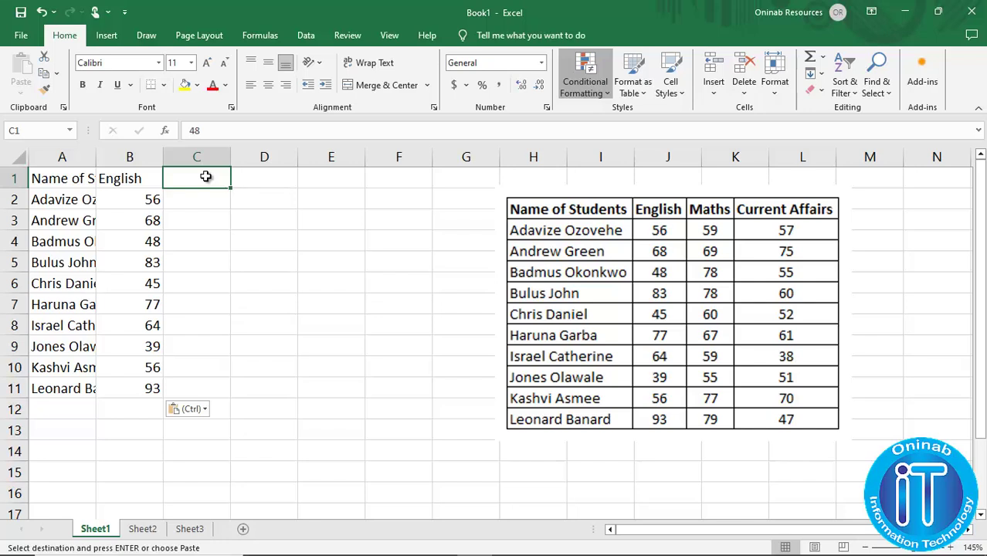
type("Mathema")
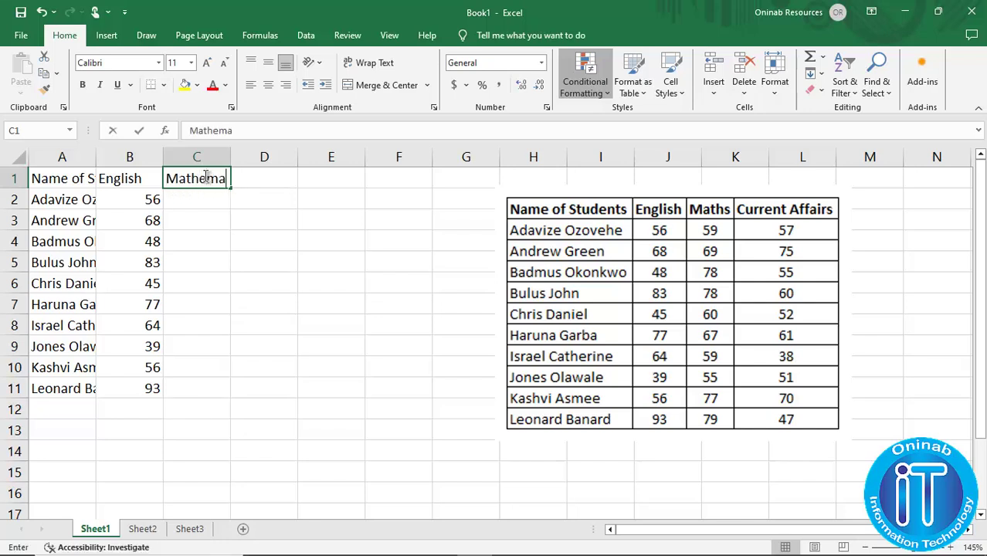
type("tics")
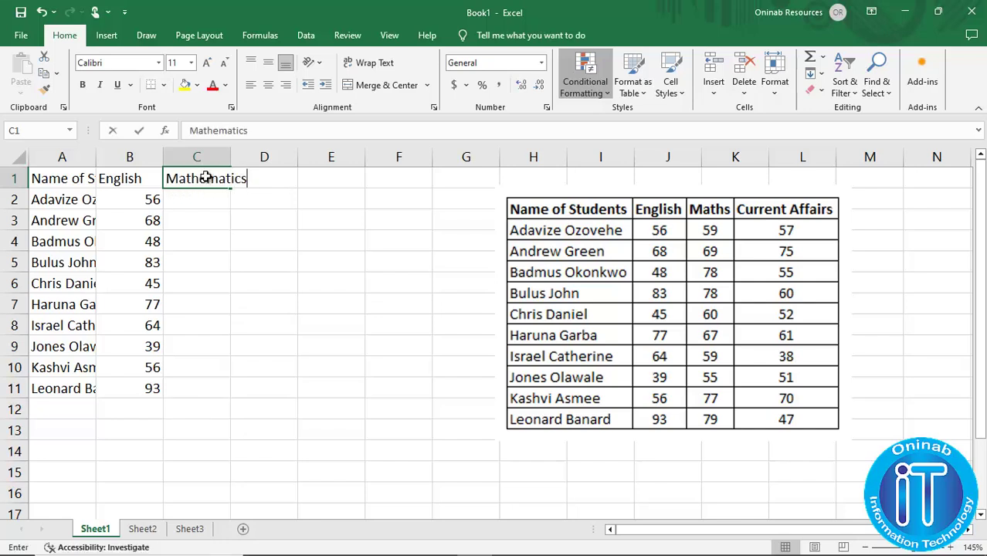
key("Return")
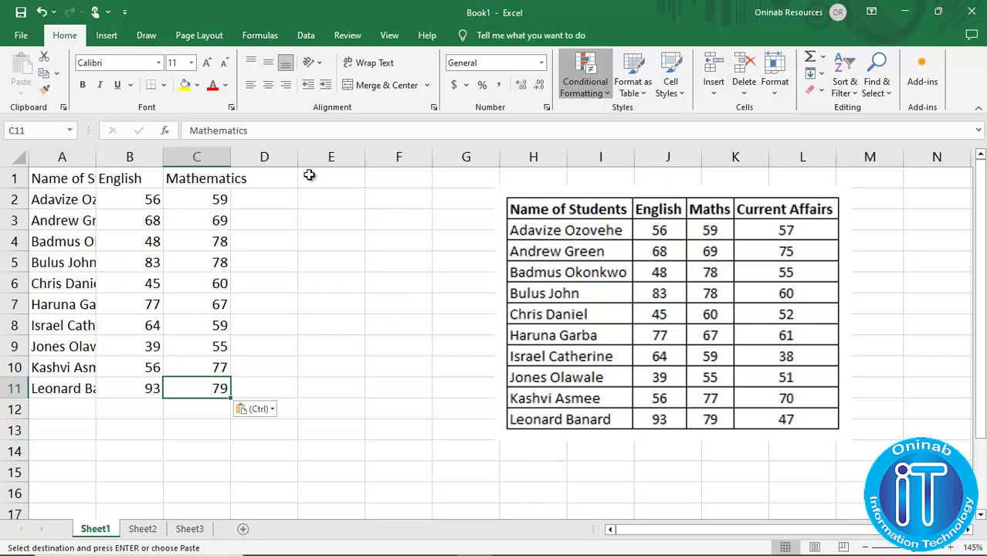
left_click(275, 182)
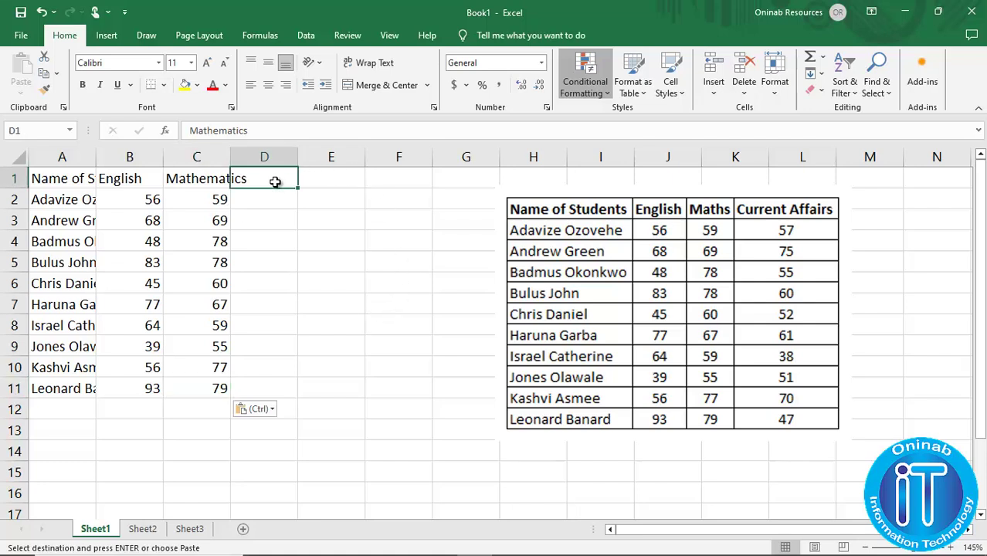
type("Cu")
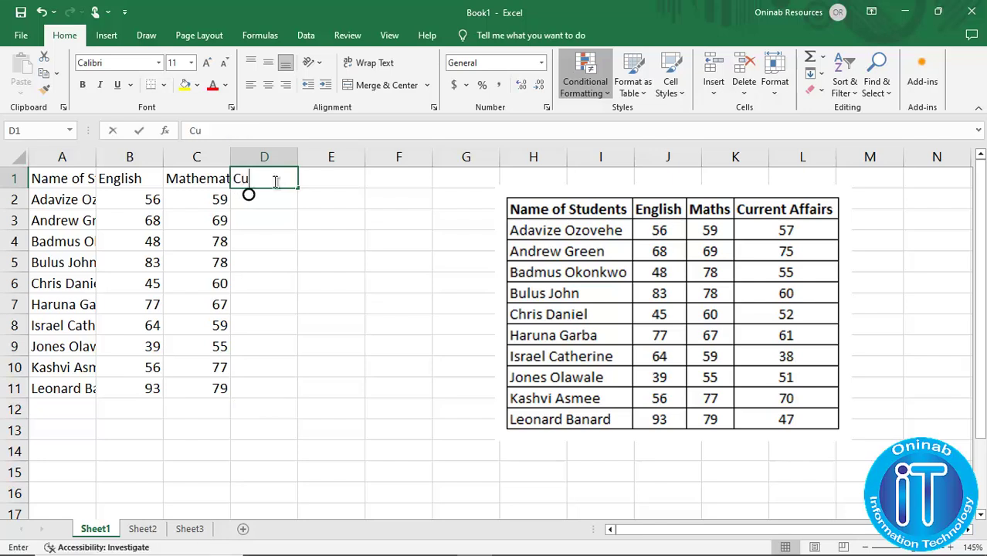
type("rrent Affairs")
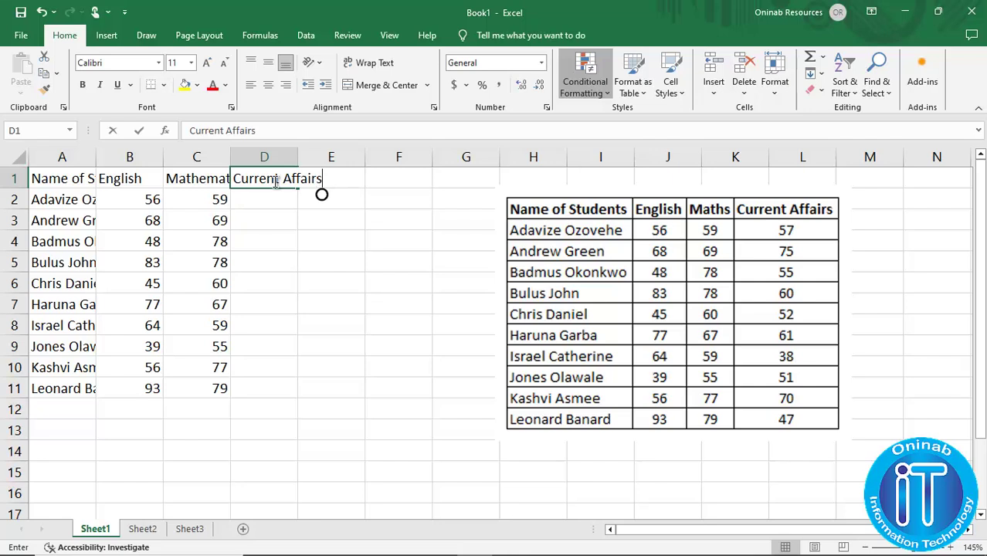
key("Return")
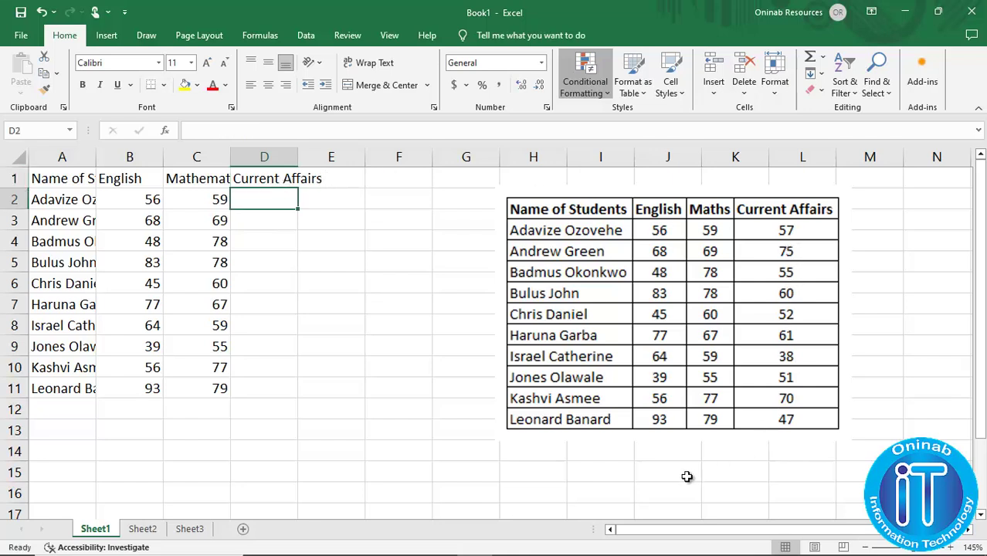
key("ctrl+v")
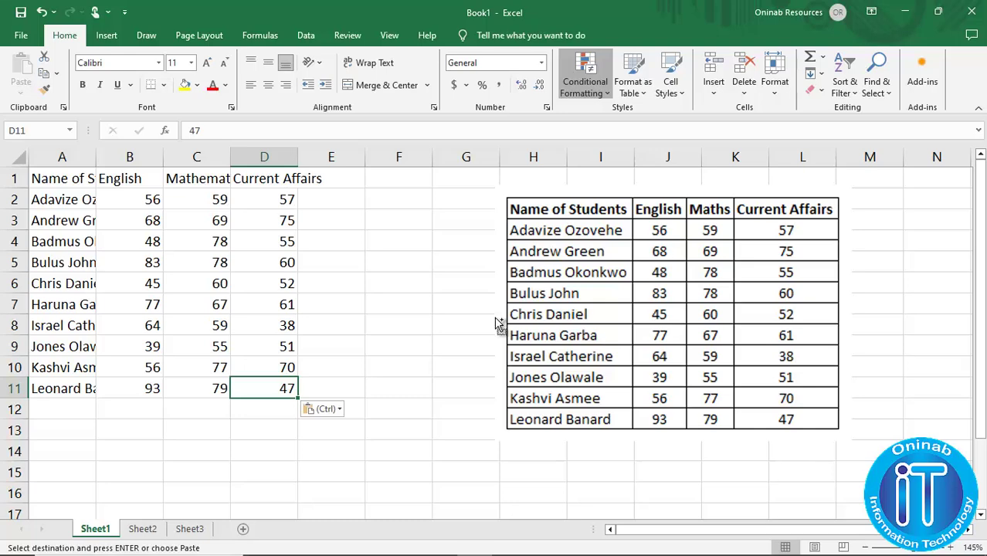
scroll(498, 323, "up", 2)
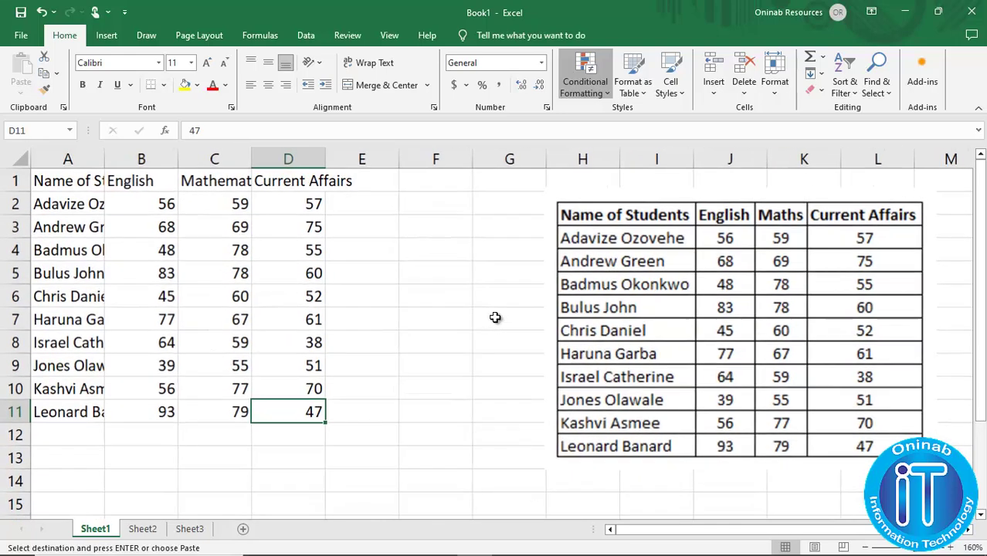
scroll(495, 317, "up", 1)
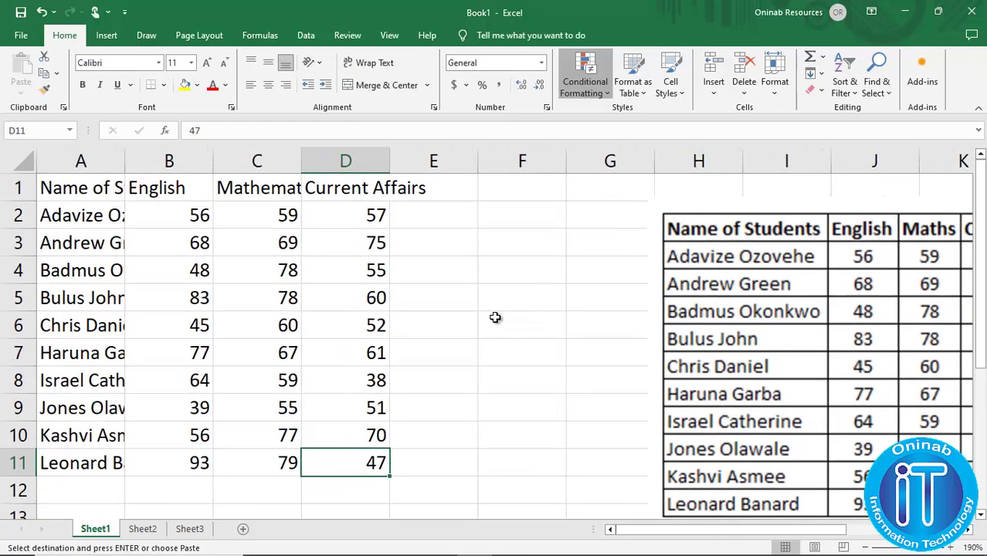
left_click(51, 180)
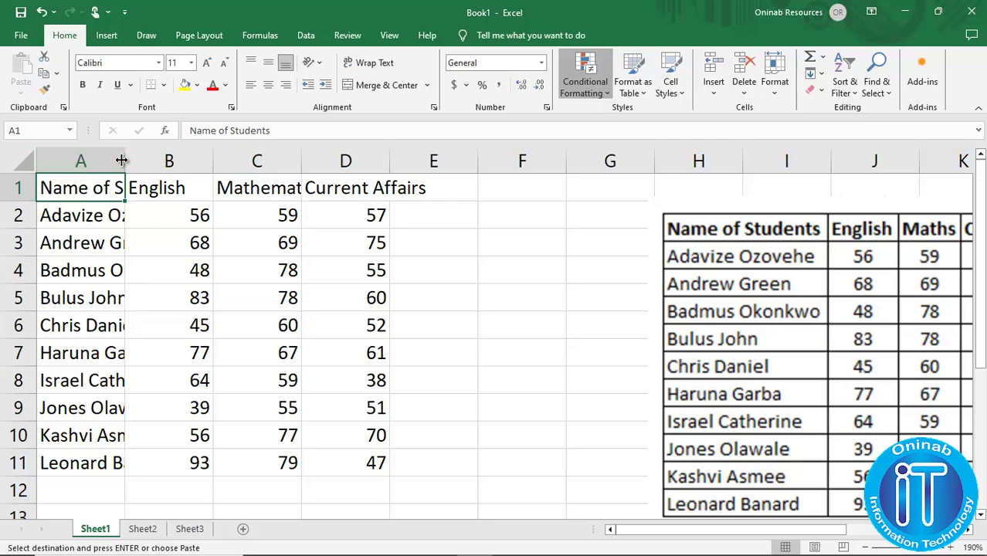
left_click_drag(122, 160, 181, 161)
mouse_move(180, 162)
left_mouse_down()
mouse_move(196, 163)
mouse_move(184, 163)
left_mouse_up()
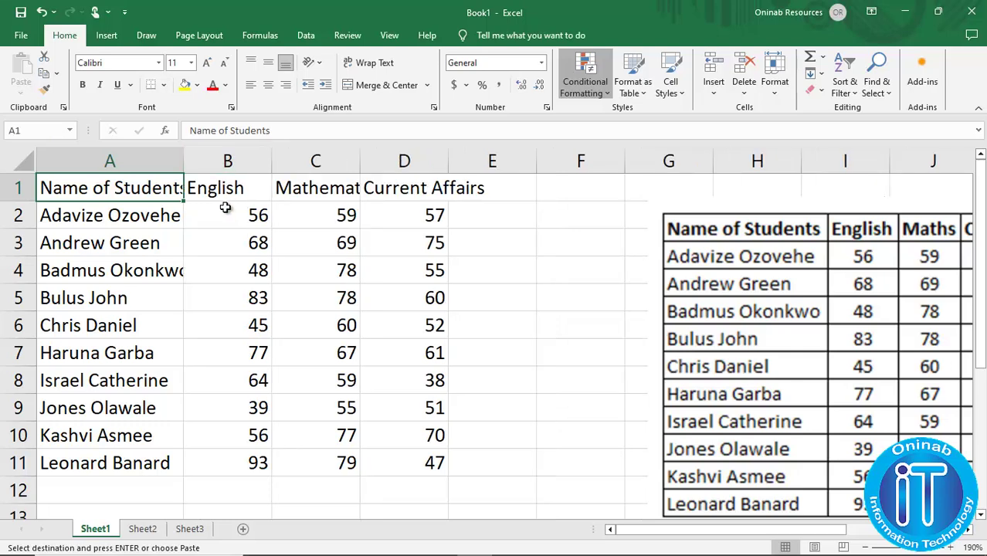
key("ctrl+z")
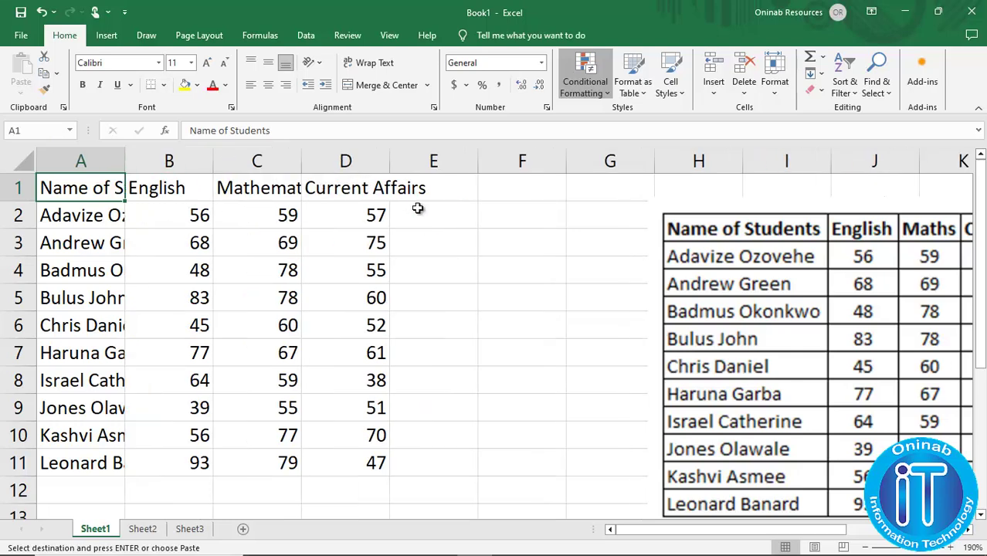
Select every cell of the worksheet with the Select All corner
left_click(425, 211)
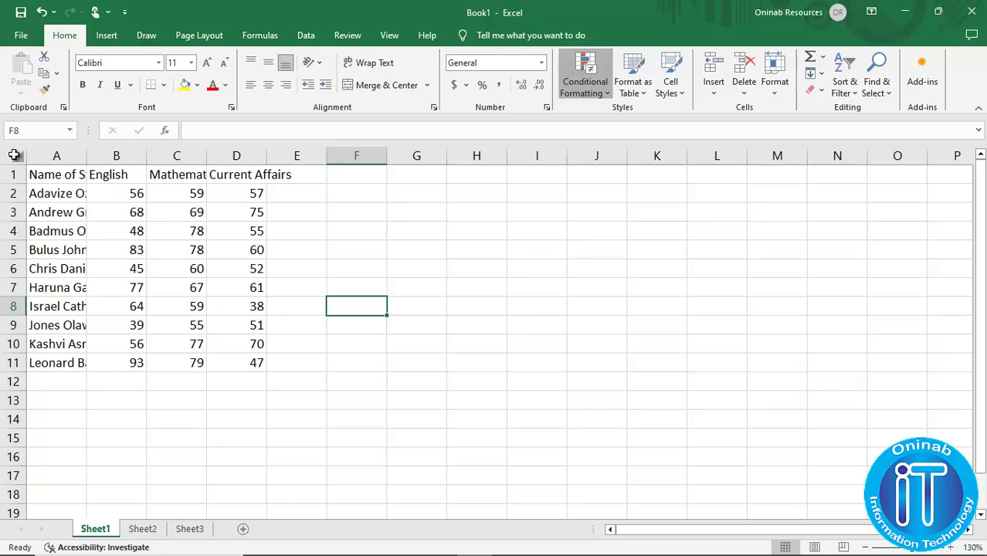
left_click(14, 155)
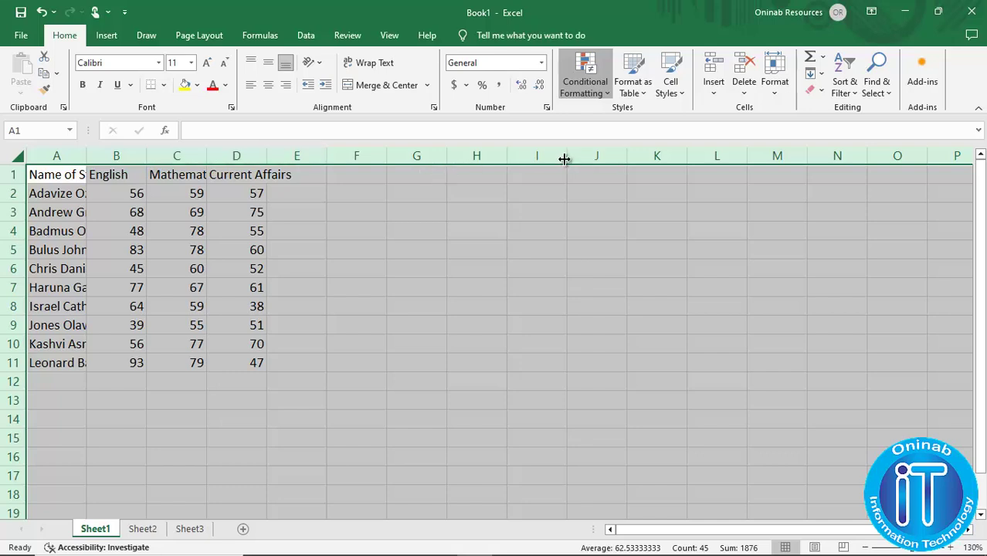
AutoFit all columns so full student names and subject headings display untruncated
double_click(567, 156)
left_click(460, 306)
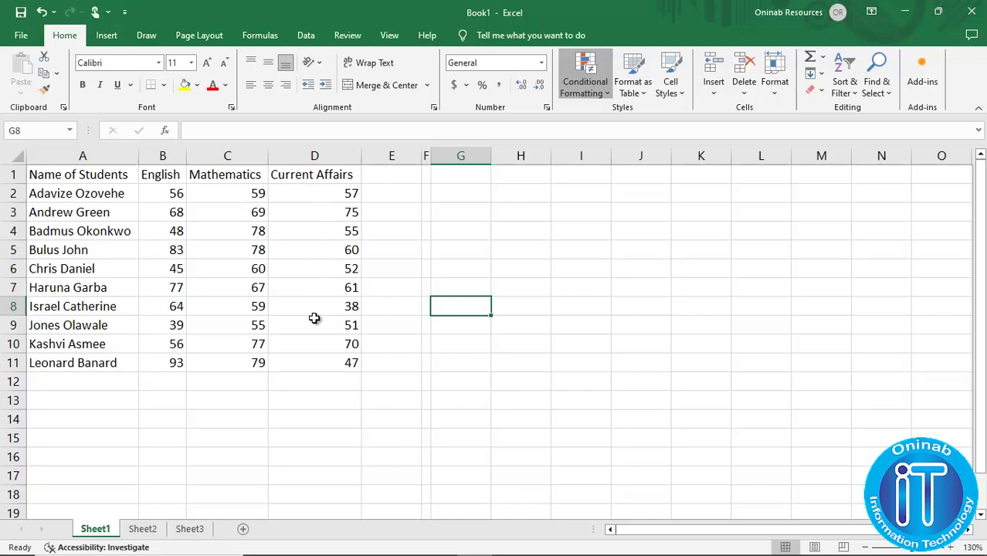
left_click(232, 176)
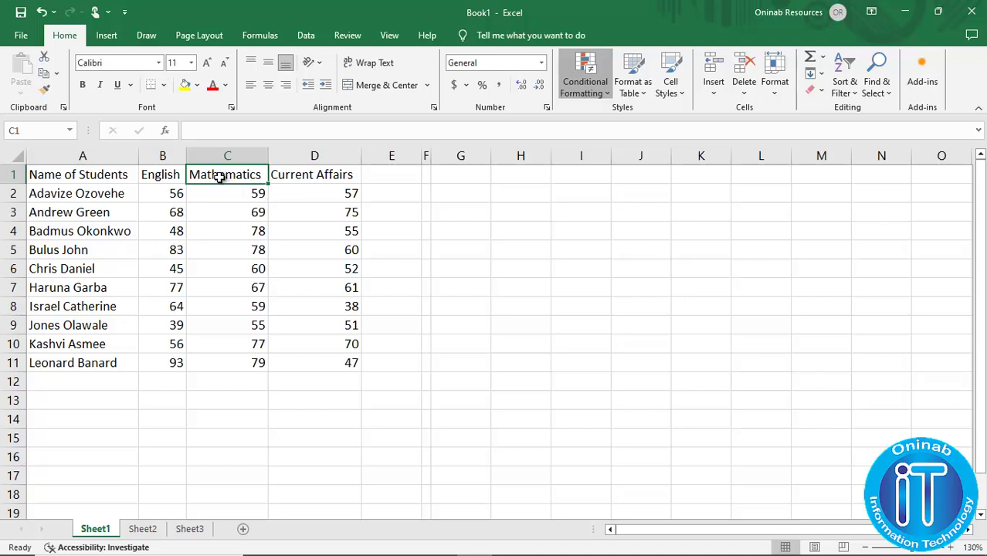
double_click(221, 177)
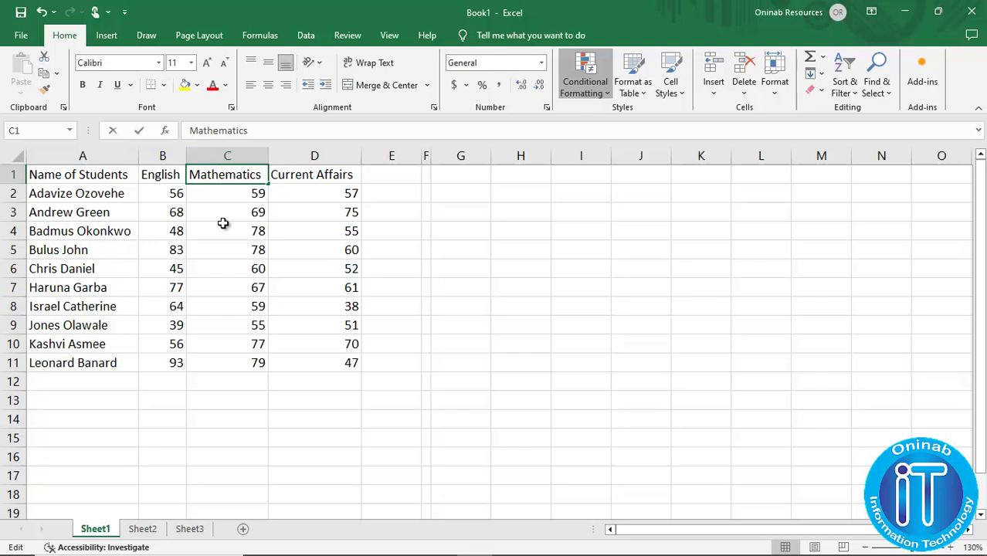
key("BackSpace")
key("BackSpace")
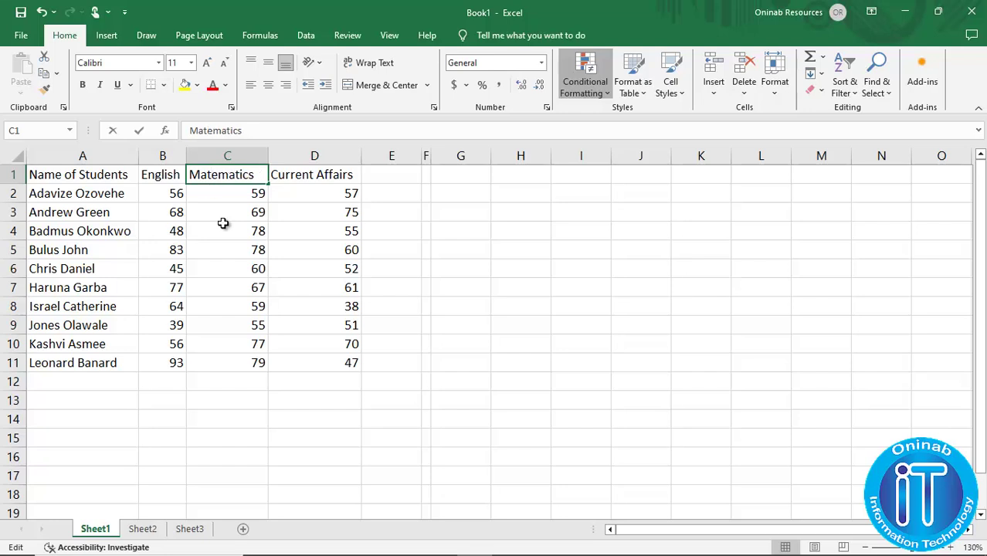
key("BackSpace")
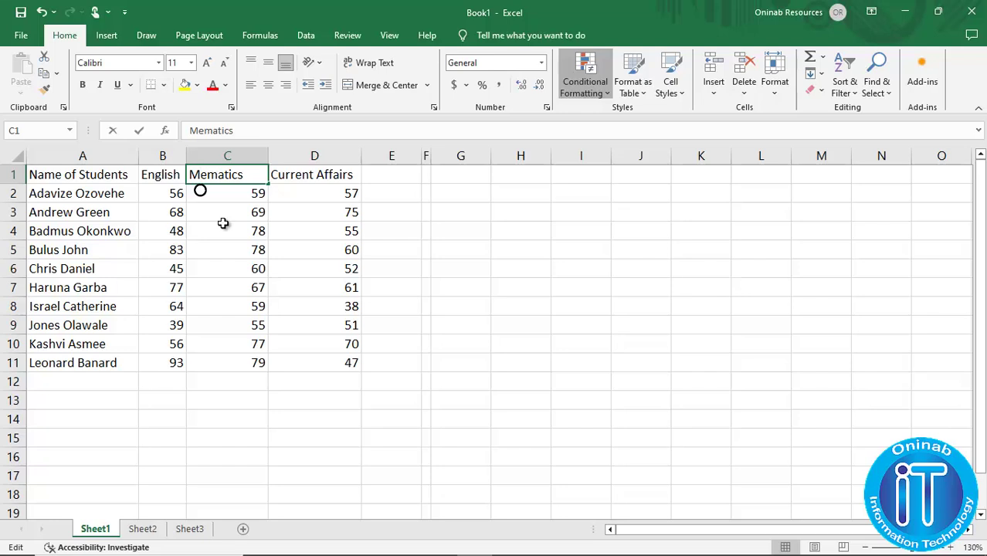
type("ath")
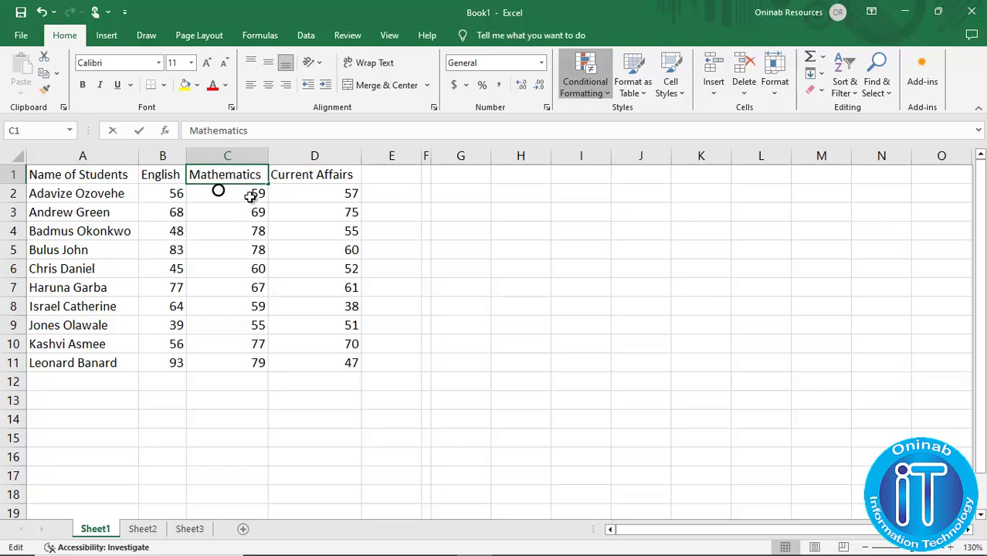
left_click(469, 225)
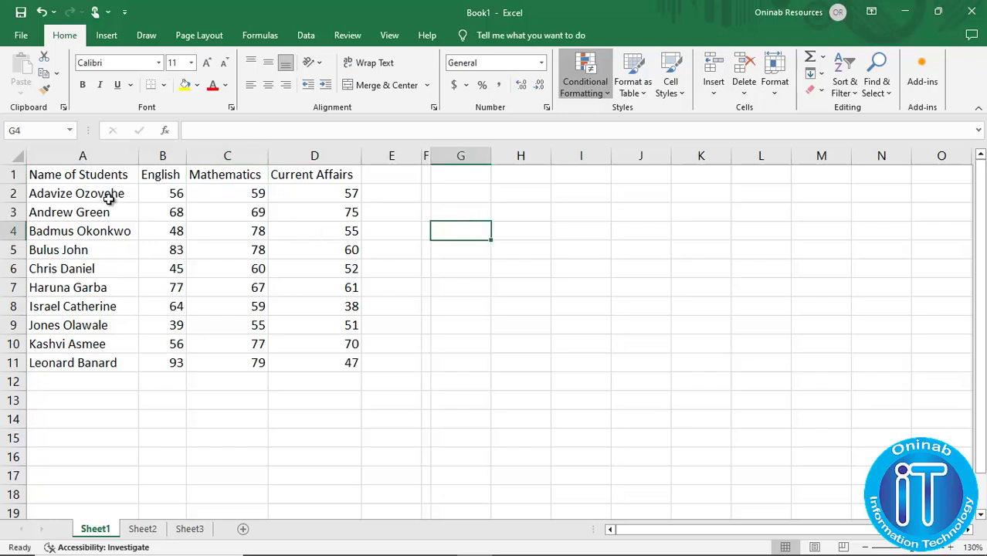
Correct the misspelled letters in the student's first name in cell A3
left_click(92, 215)
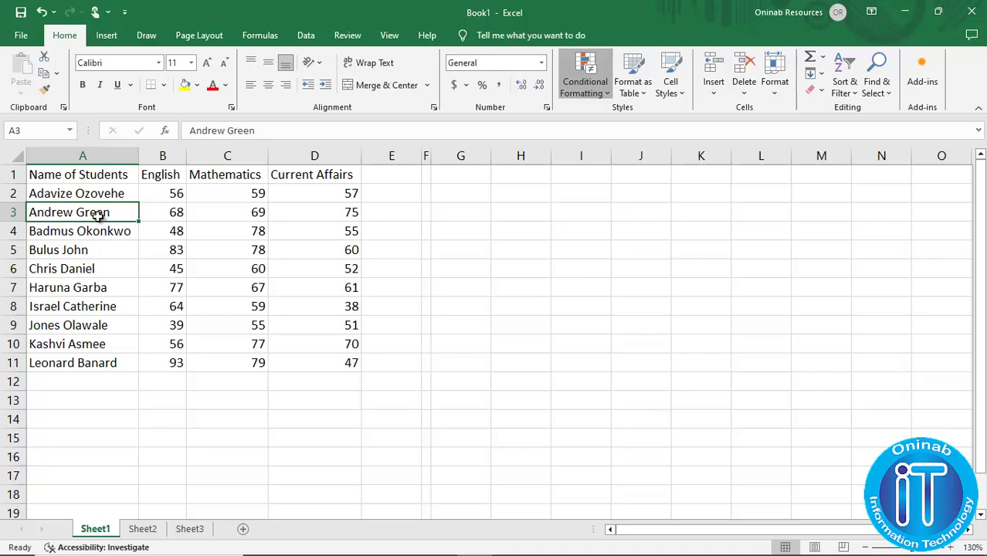
left_click(277, 127)
key("Left")
key("Left")
key("Left")
key("Left")
key("Left")
key("Left")
key("Left")
key("Left")
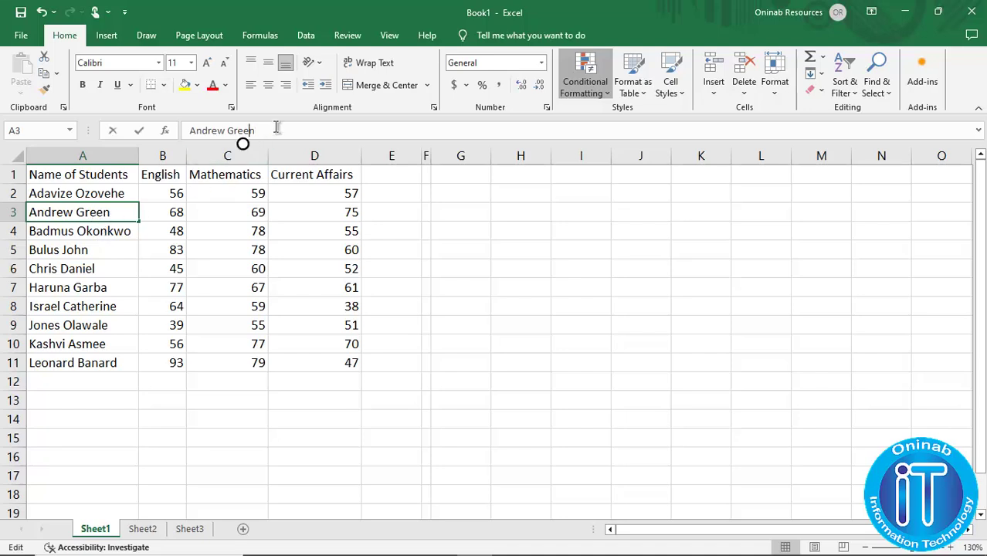
key("Left")
key("Left")
key("Left")
key("Right")
key("Right")
key("Right")
key("BackSpace")
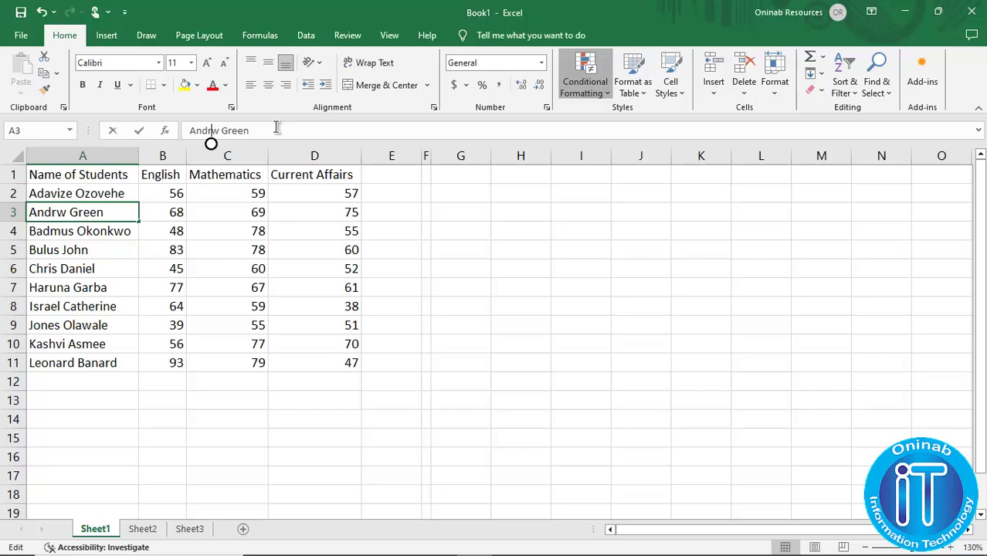
type("a")
key("Right")
key("Right")
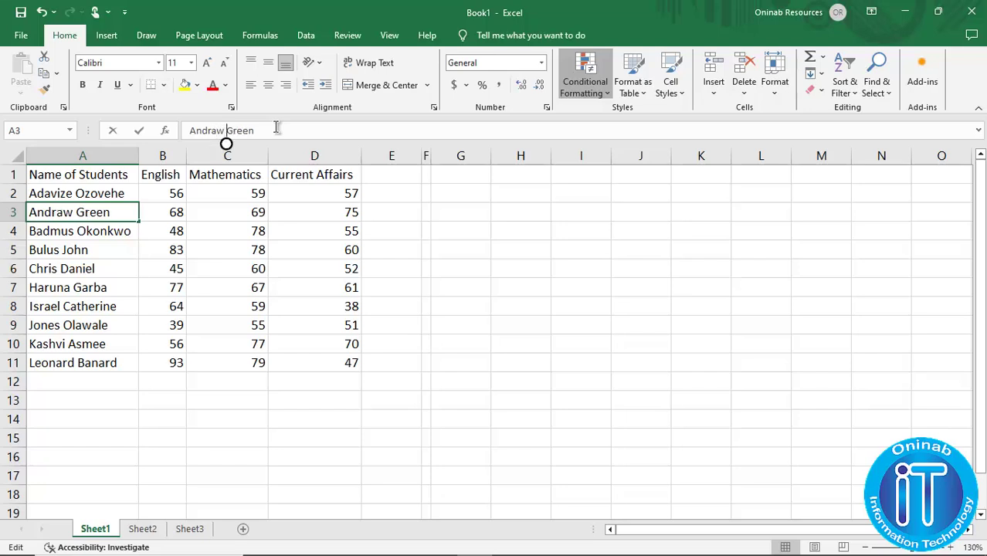
key("Left")
key("Left")
key("BackSpace")
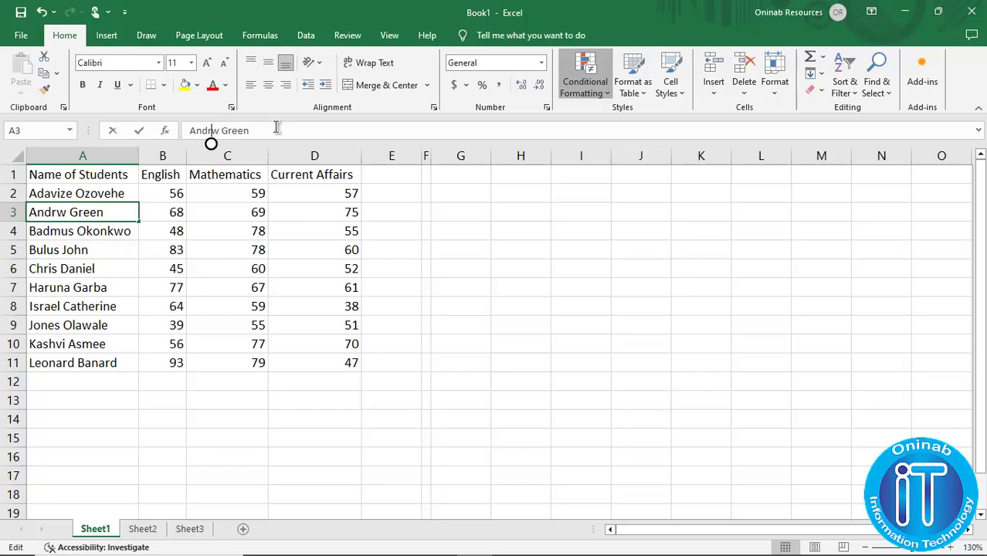
type("e")
key("Return")
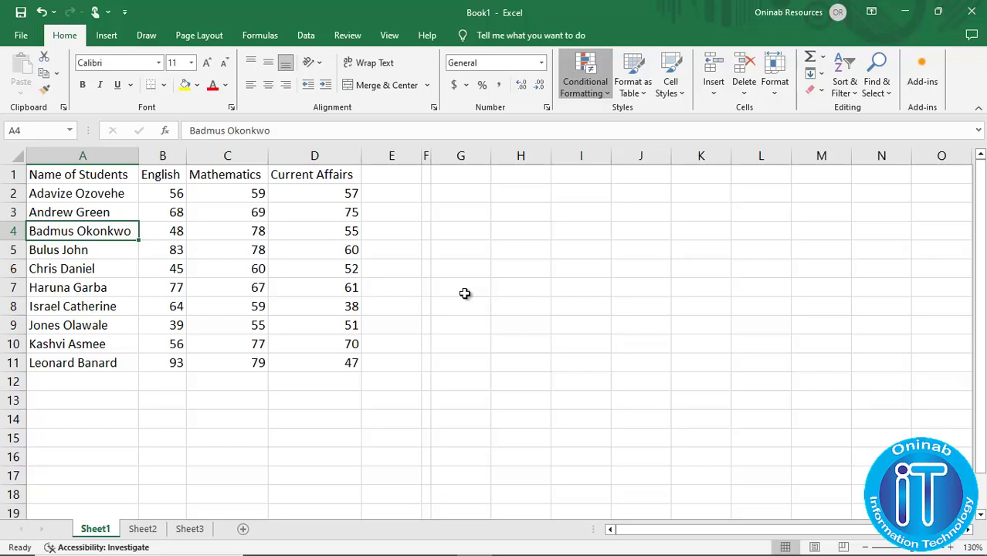
Replace the Mathematics score in C3 with 70
left_click(261, 211)
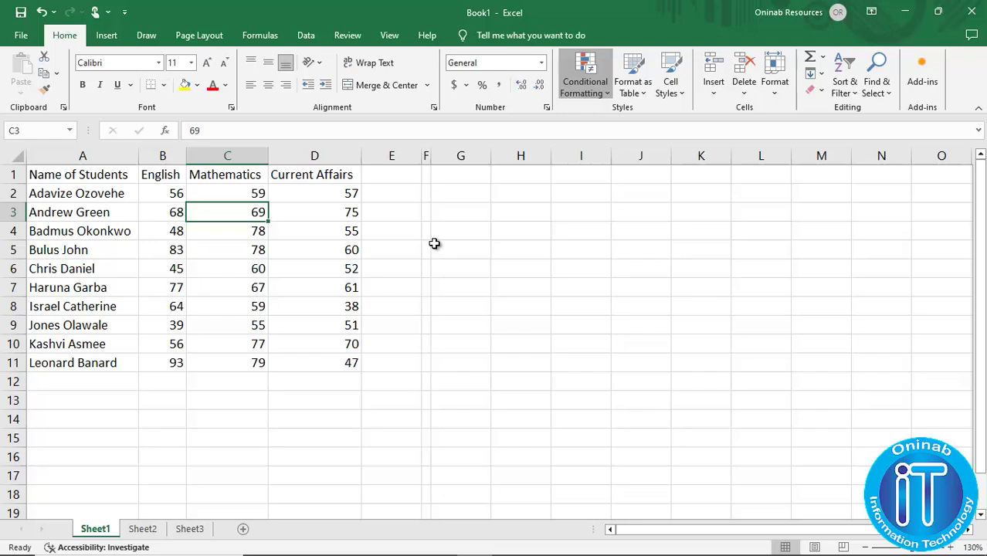
type("70")
key("Return")
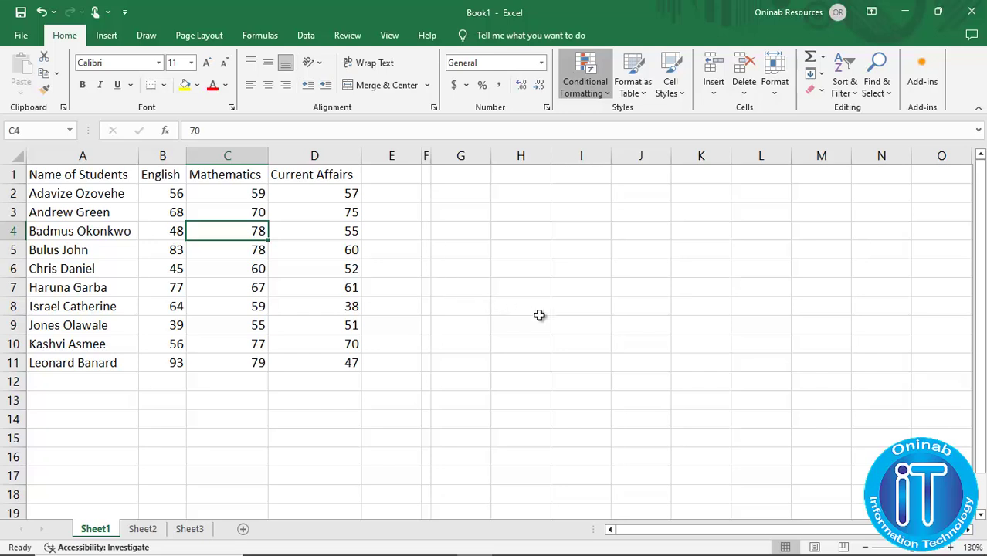
left_click(461, 382)
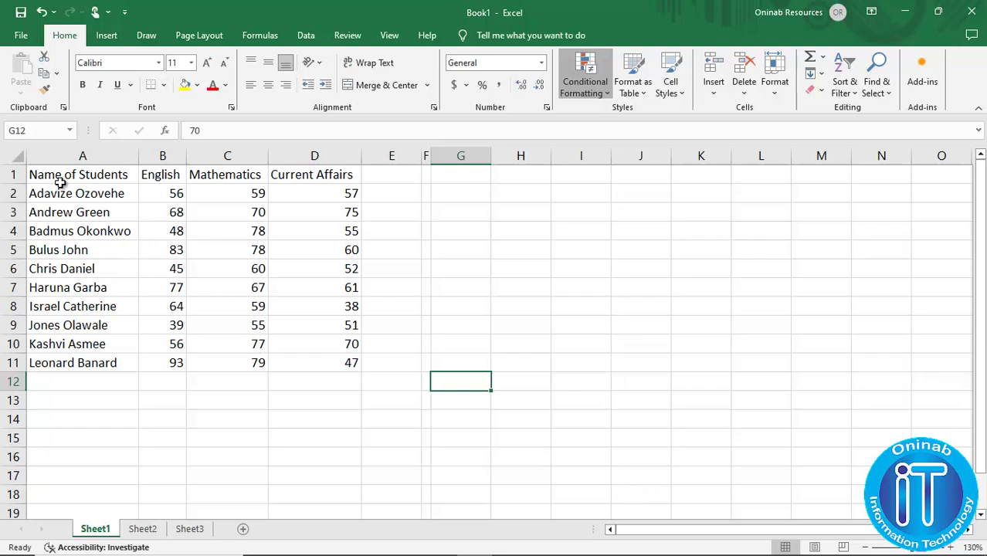
key("Up")
key("Up")
key("Up")
key("Up")
key("Up")
key("Up")
key("Up")
key("Left")
key("Left")
key("Left")
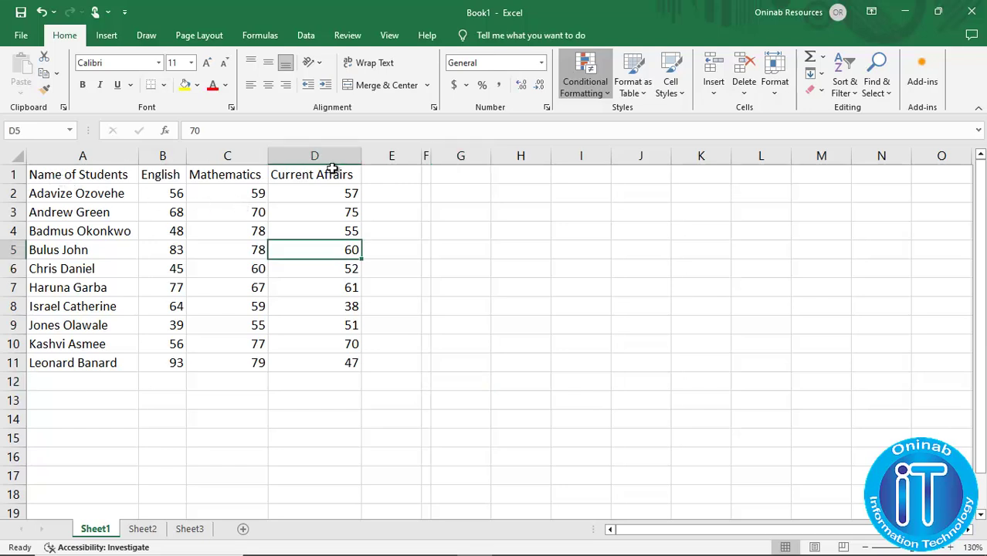
left_click(45, 176)
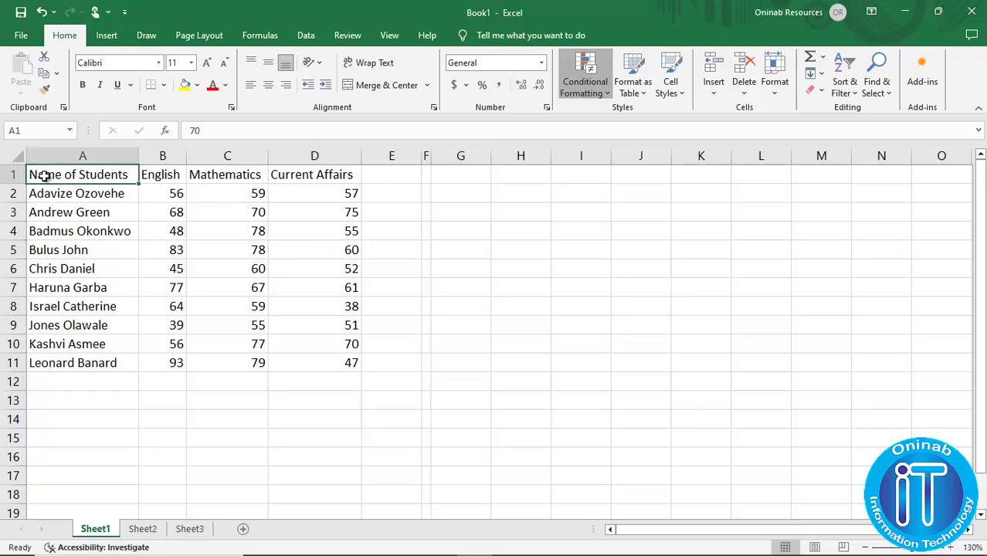
left_click_drag(44, 176, 306, 179)
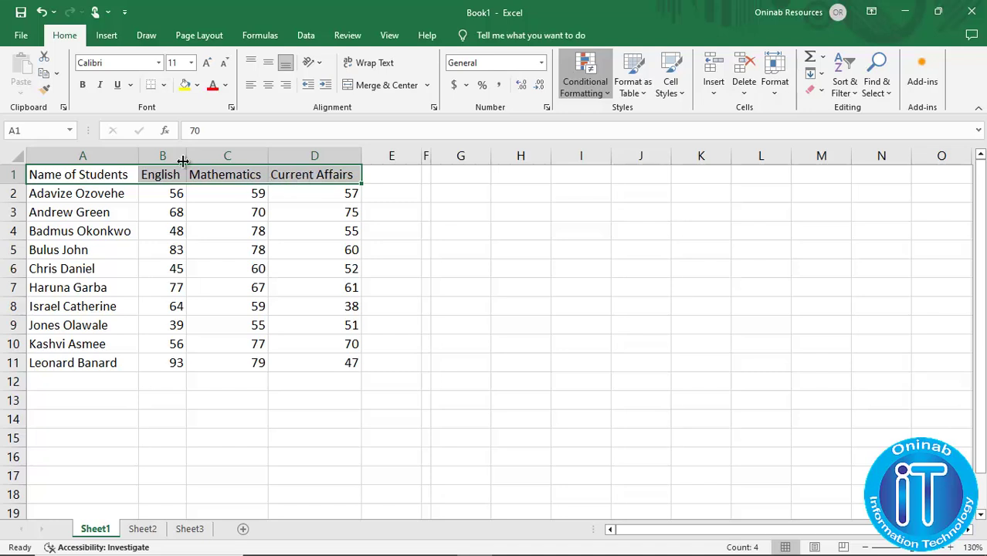
left_click(386, 215)
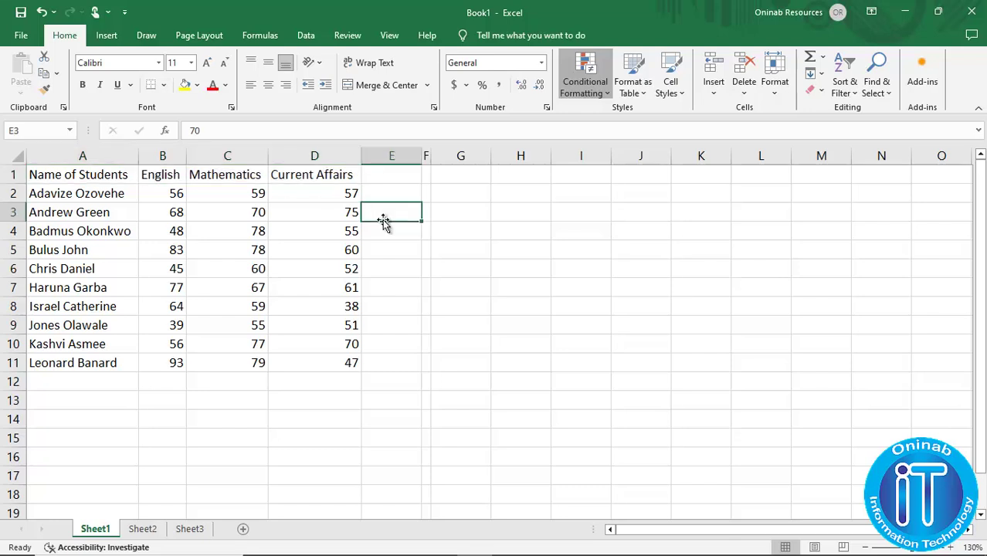
left_click(108, 174)
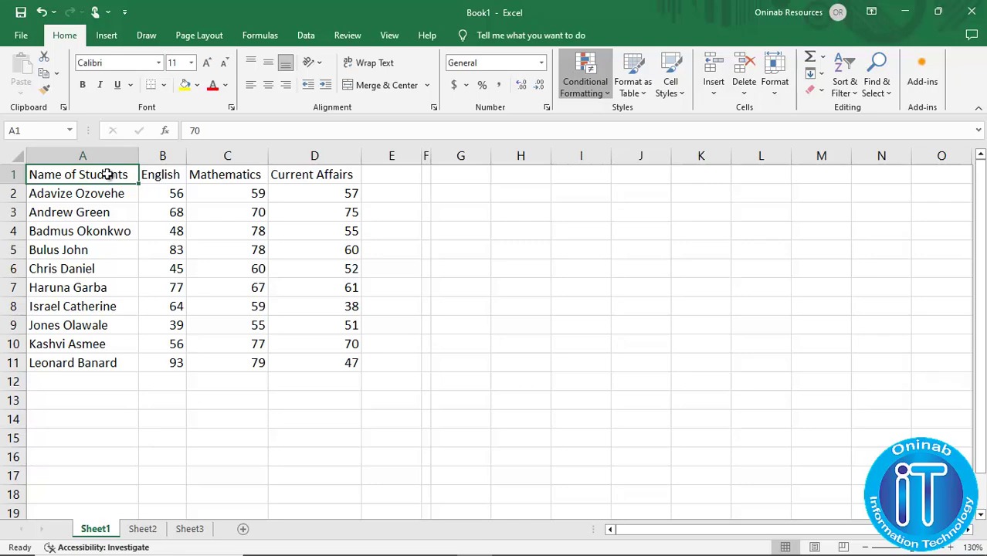
scroll(106, 171, "down", 1)
scroll(106, 172, "up", 1)
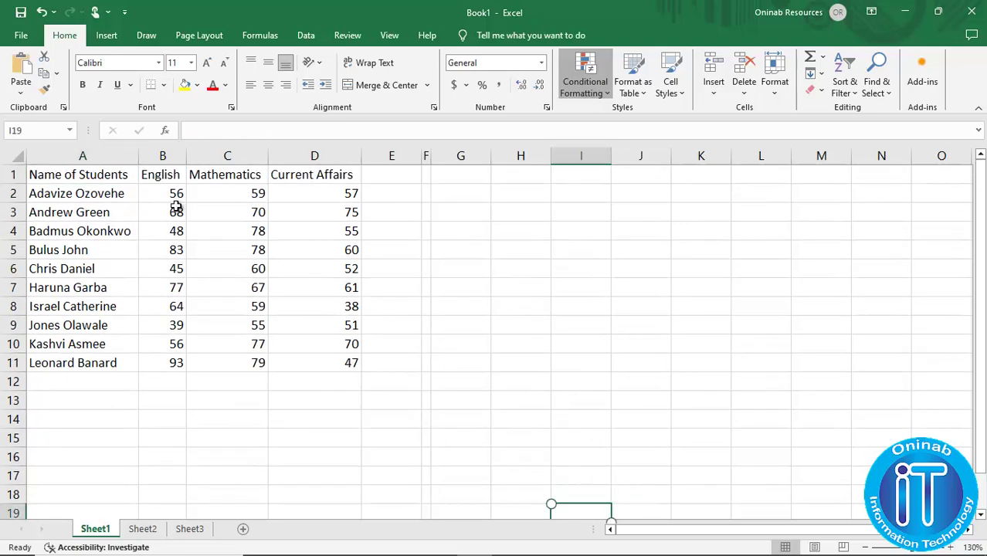
left_click(59, 178)
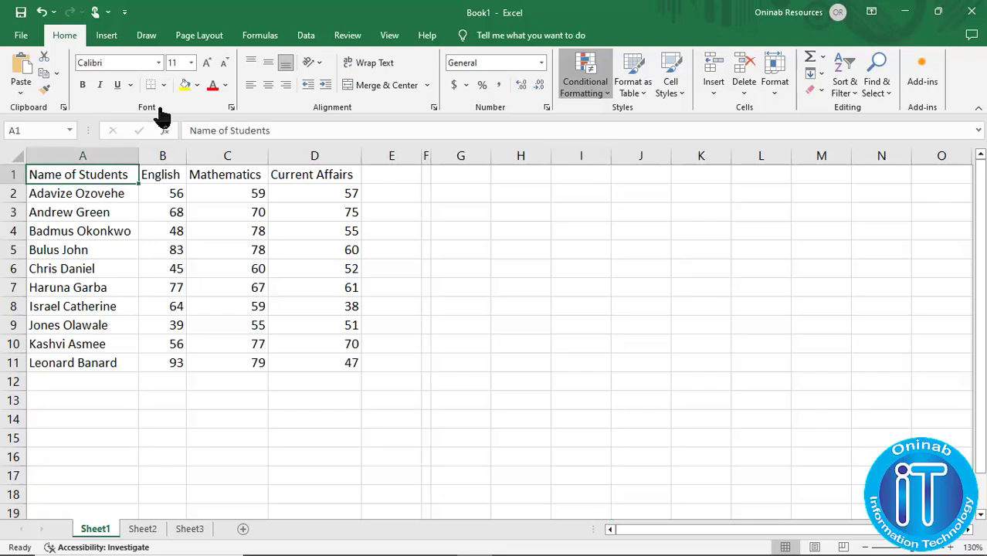
Make the A1 heading bold with red text and an orange fill
left_click(82, 85)
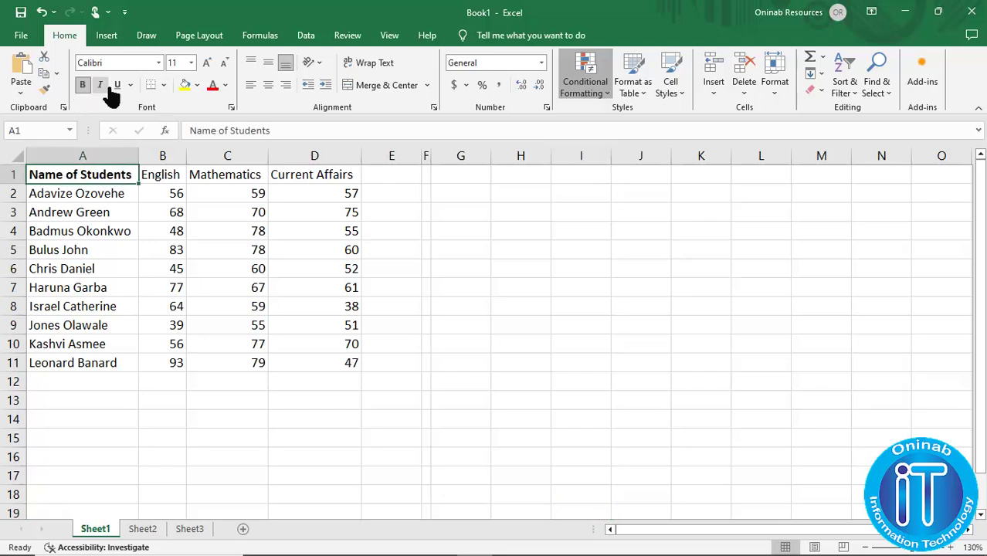
left_click(225, 87)
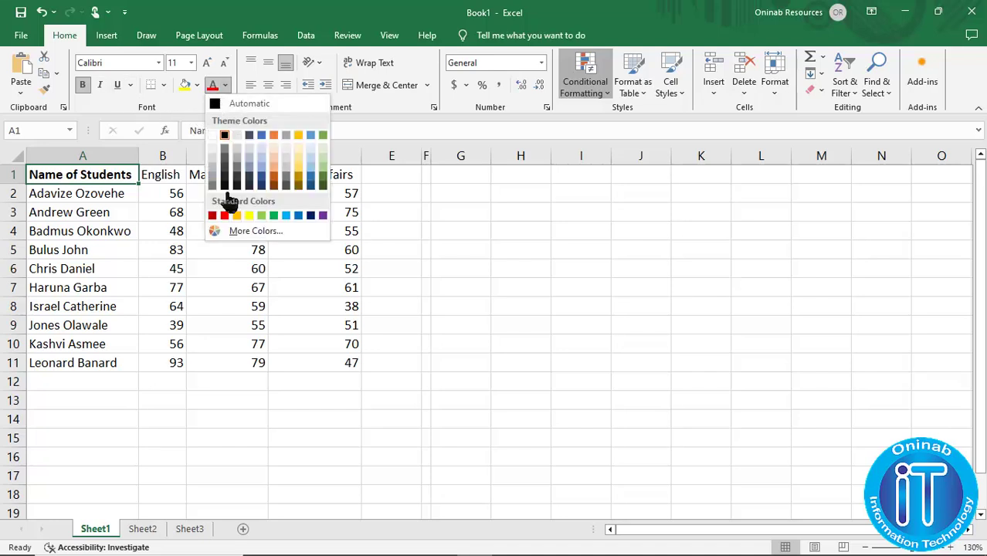
left_click(224, 217)
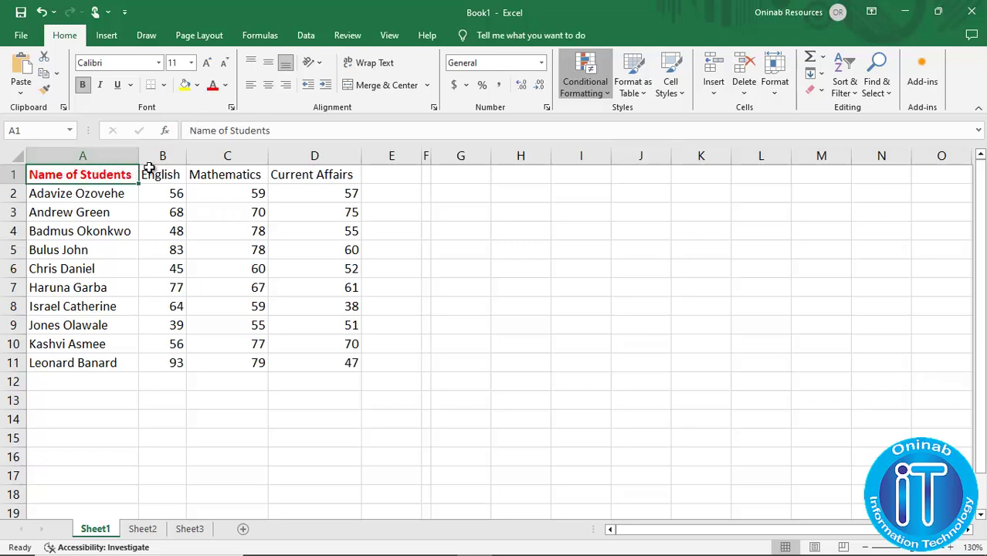
left_click(199, 85)
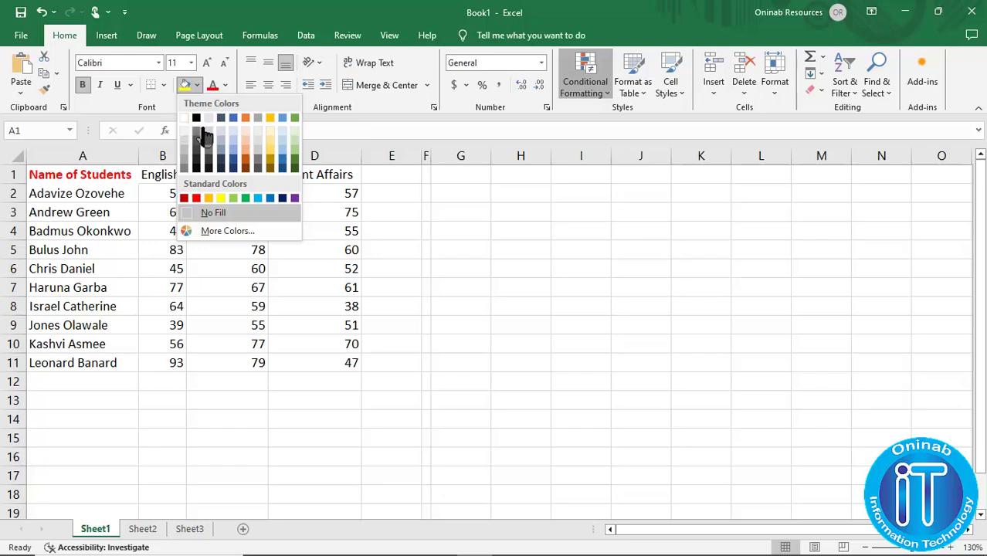
left_click(269, 131)
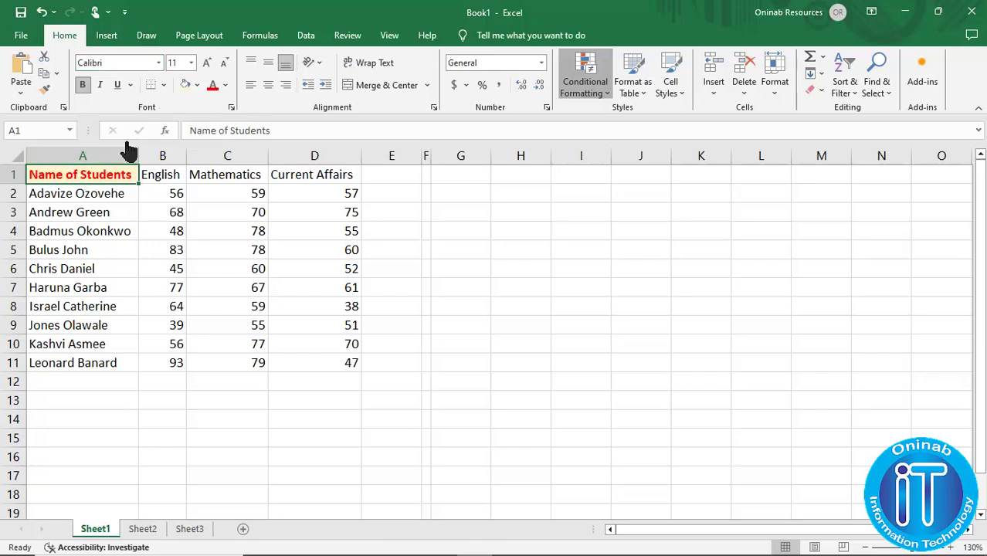
Change the 'Name of Students' heading in A1 to the Tahoma font
left_click(159, 64)
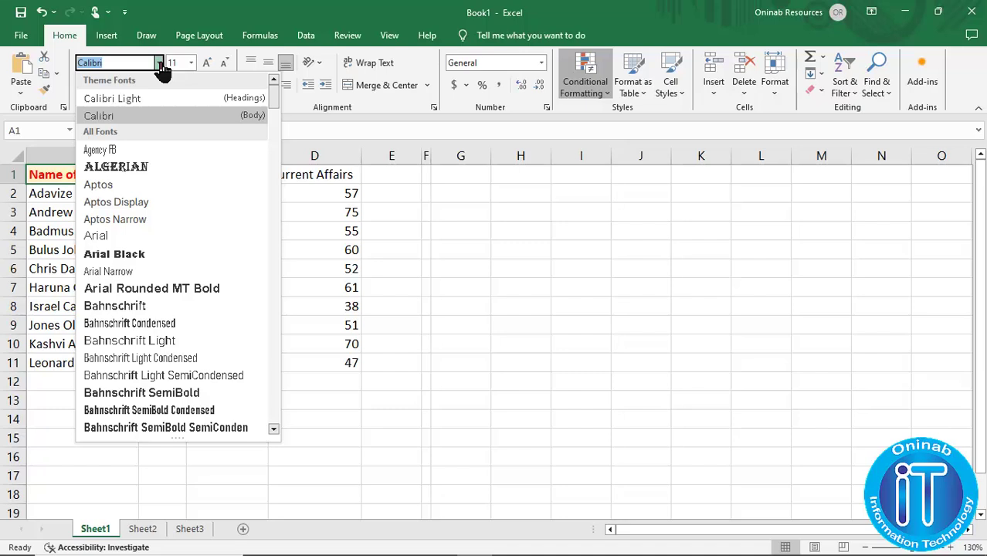
type("Tahoma")
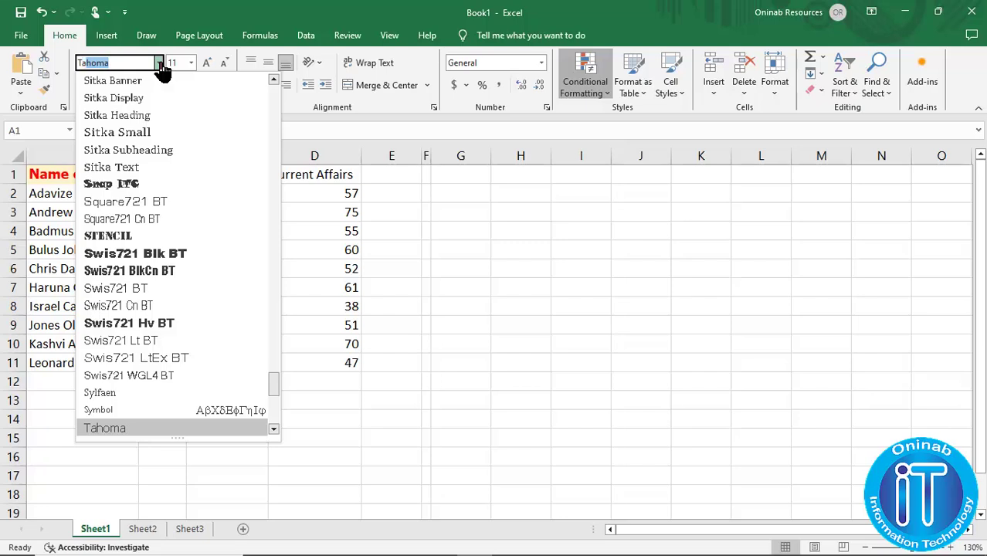
key("Return")
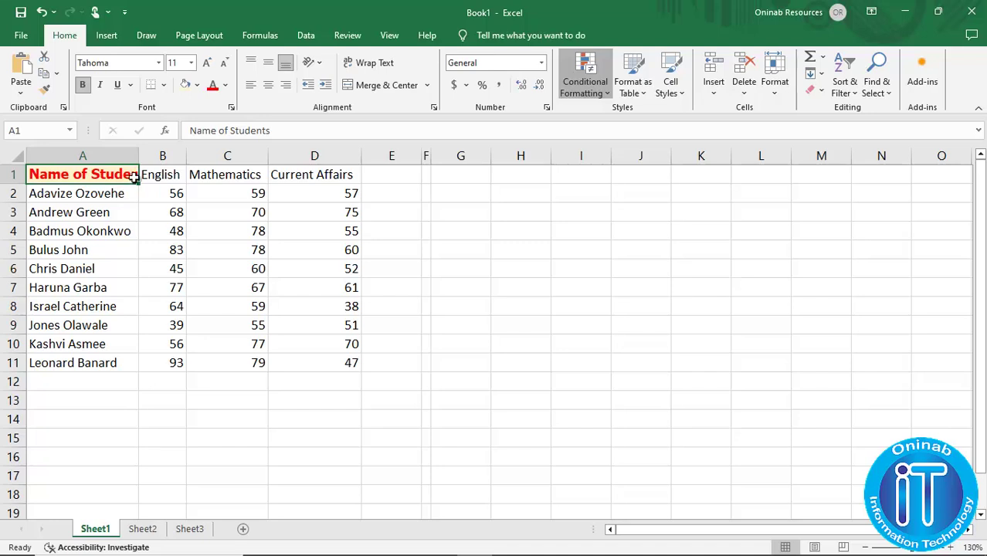
left_click(191, 65)
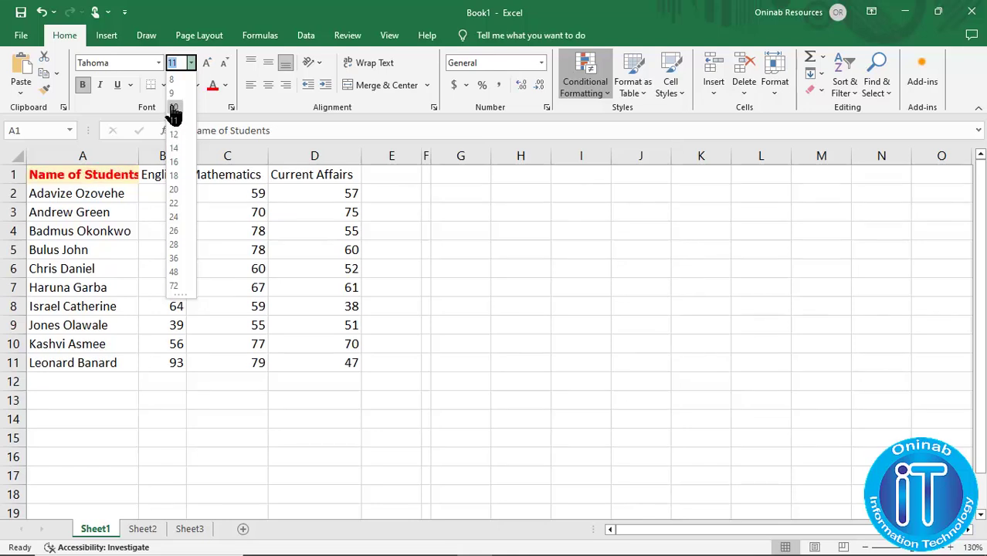
left_click(173, 108)
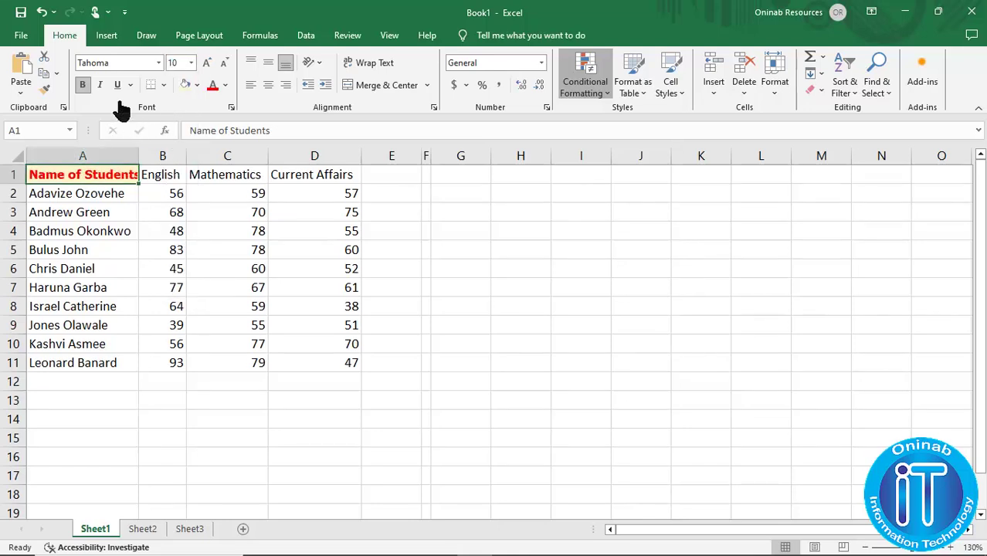
left_click(101, 86)
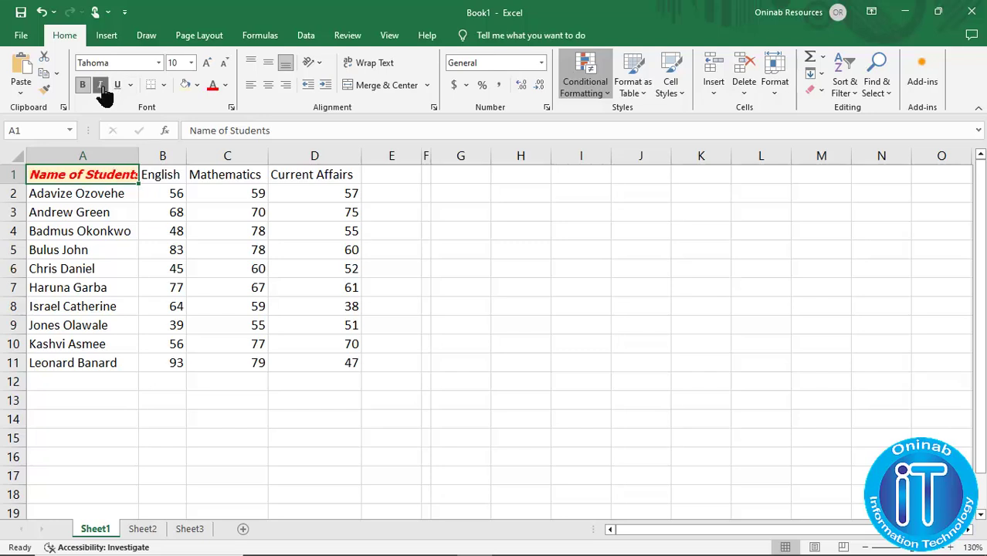
left_click(102, 87)
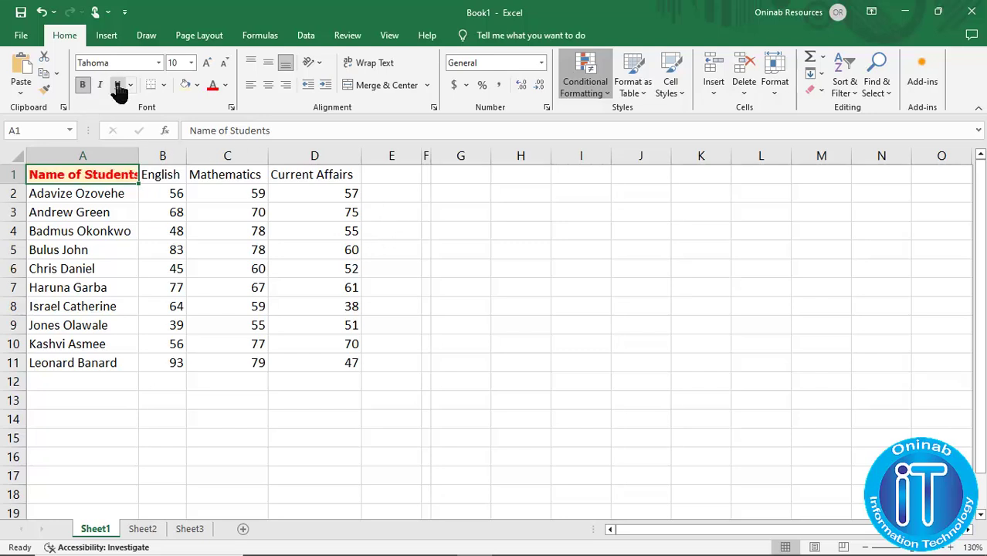
left_click(118, 86)
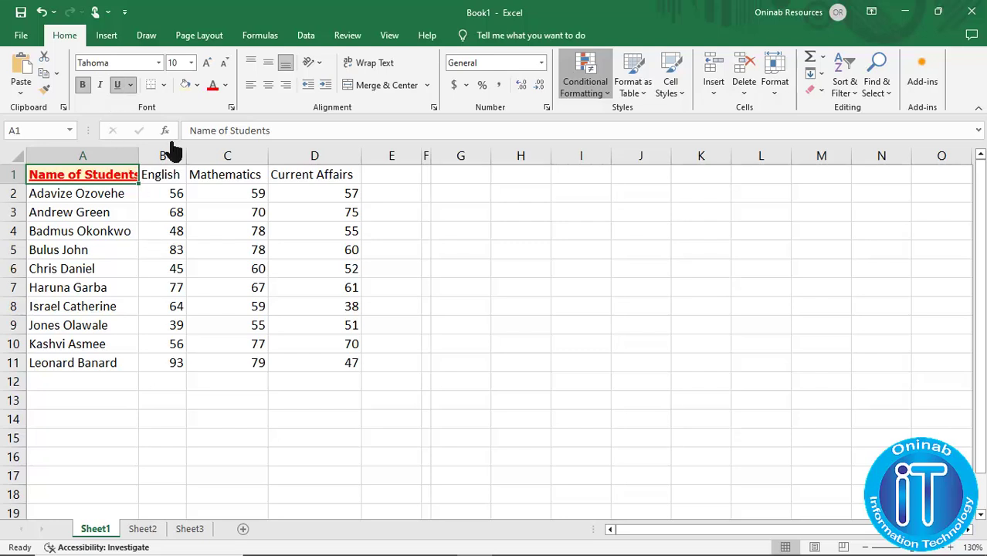
left_click(116, 86)
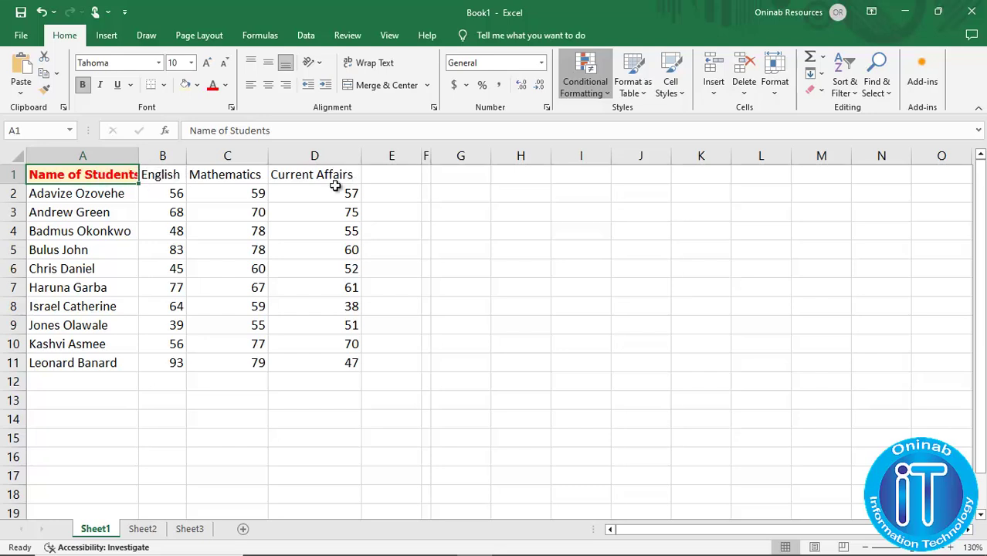
Copy A1's bold red Tahoma header format onto B1:D1 with Format Painter
left_click(45, 91)
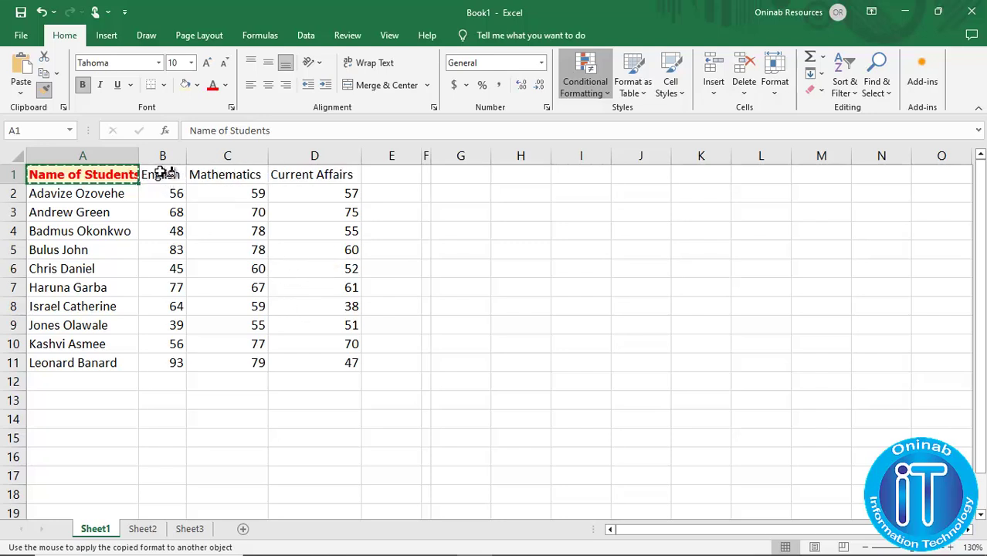
left_click(165, 174)
left_click_drag(166, 174, 321, 171)
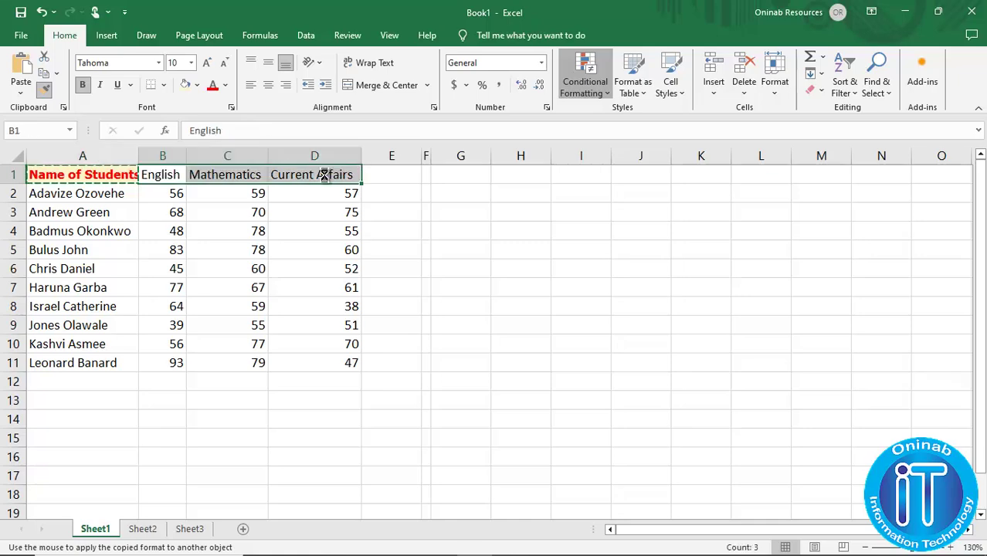
left_click(521, 225)
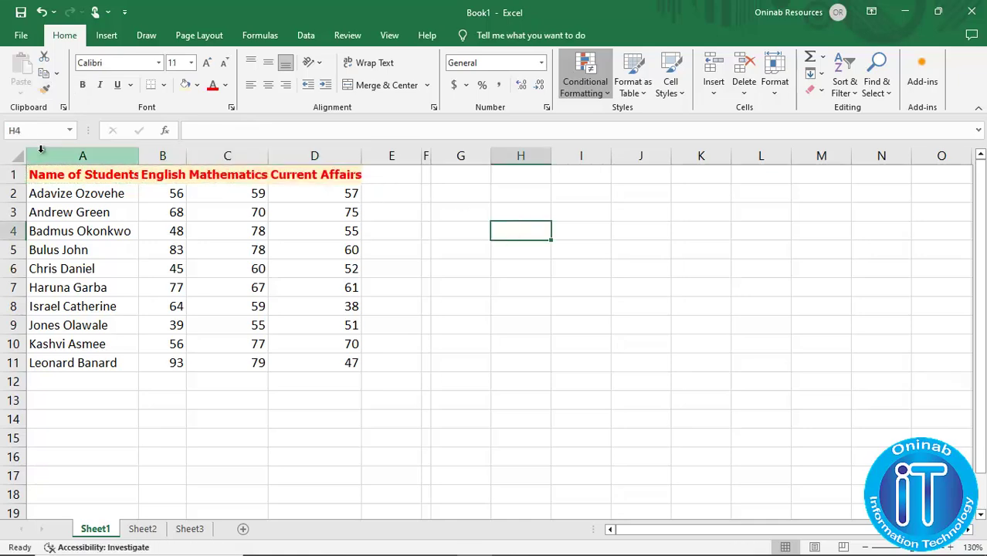
AutoFit every worksheet column to fit its contents
left_click(16, 155)
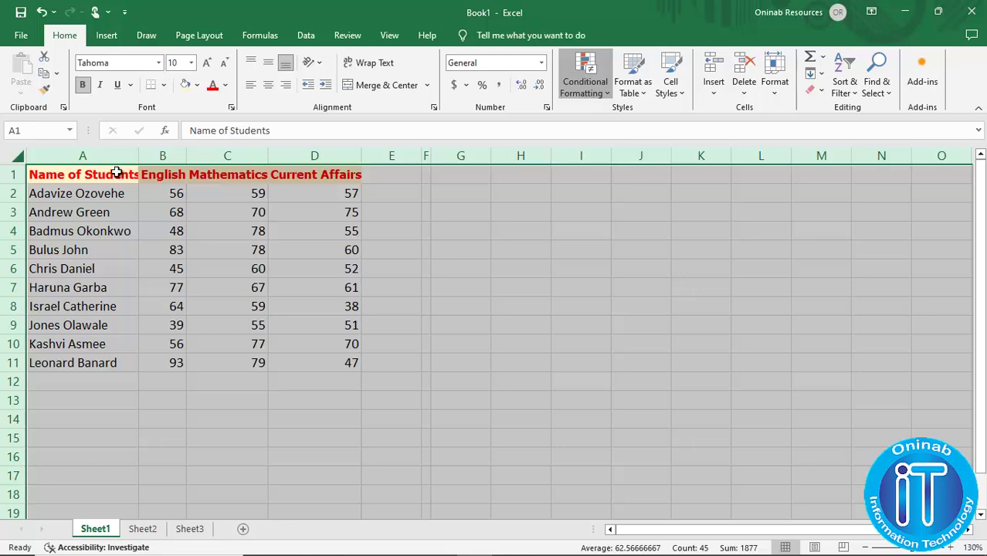
double_click(137, 155)
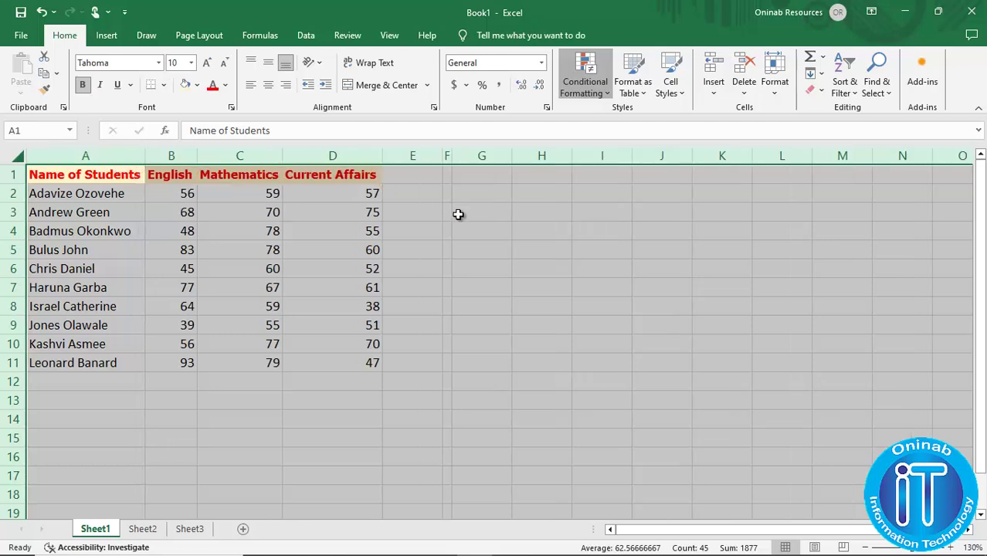
left_click(495, 214)
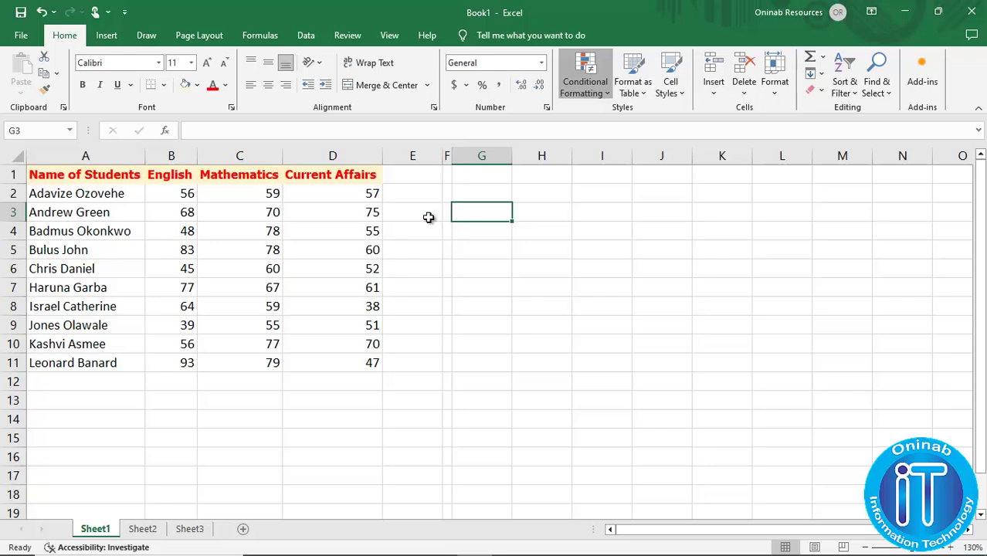
left_click(417, 325)
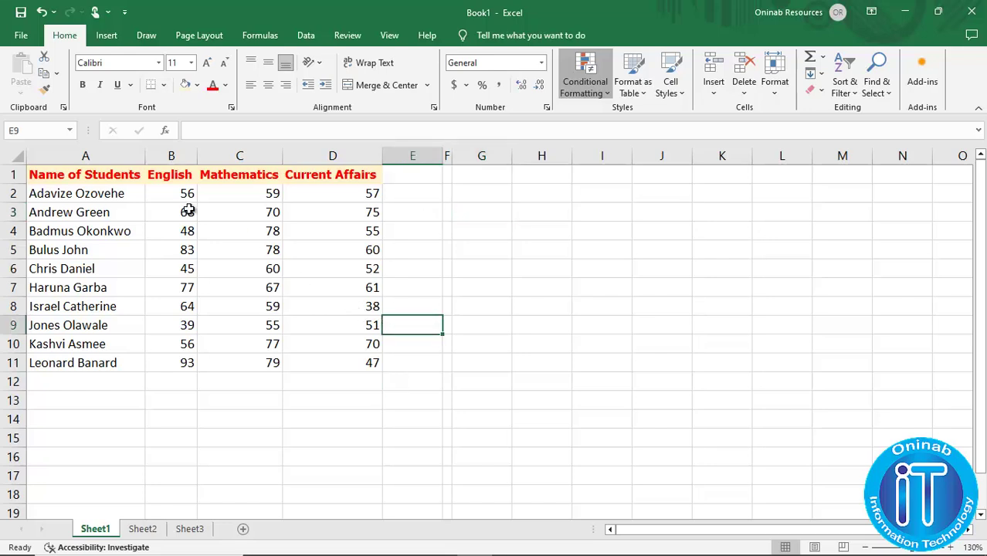
Centre the B2:D11 score values horizontally and vertically within their cells
left_click_drag(190, 197, 344, 356)
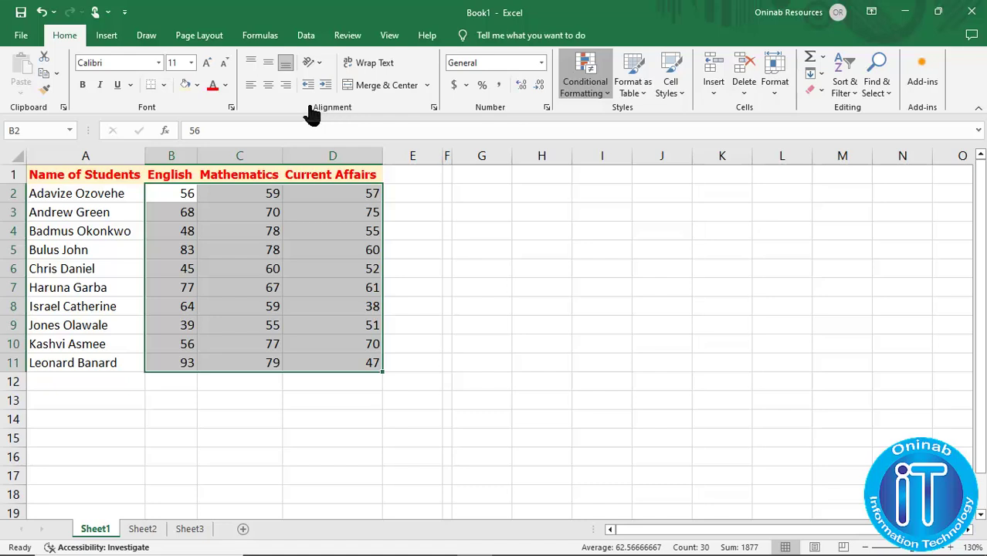
left_click(253, 88)
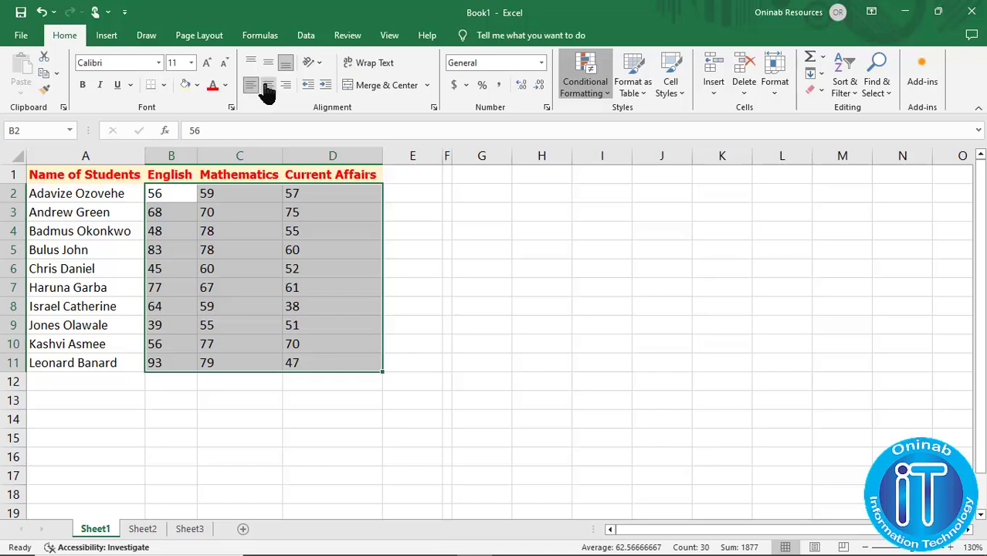
left_click(268, 87)
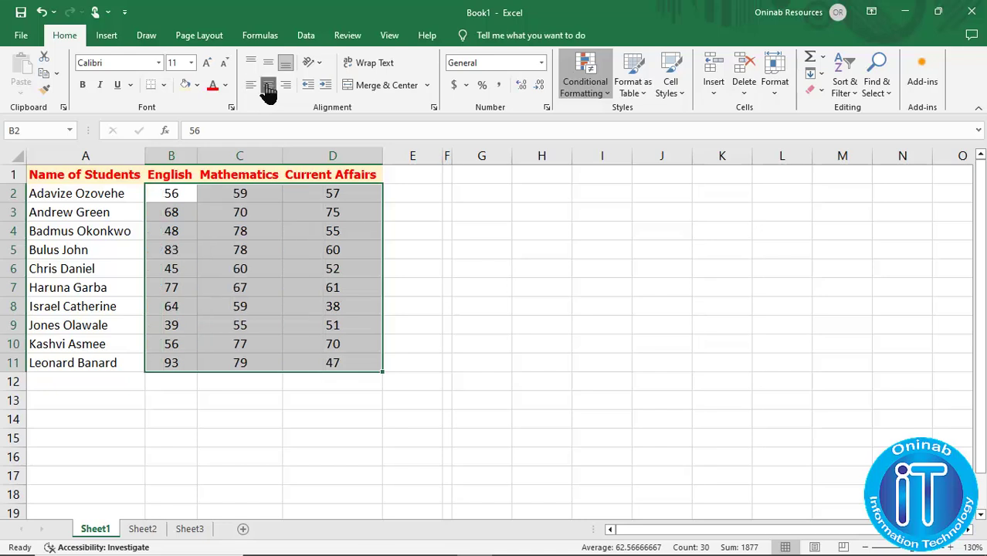
left_click(285, 88)
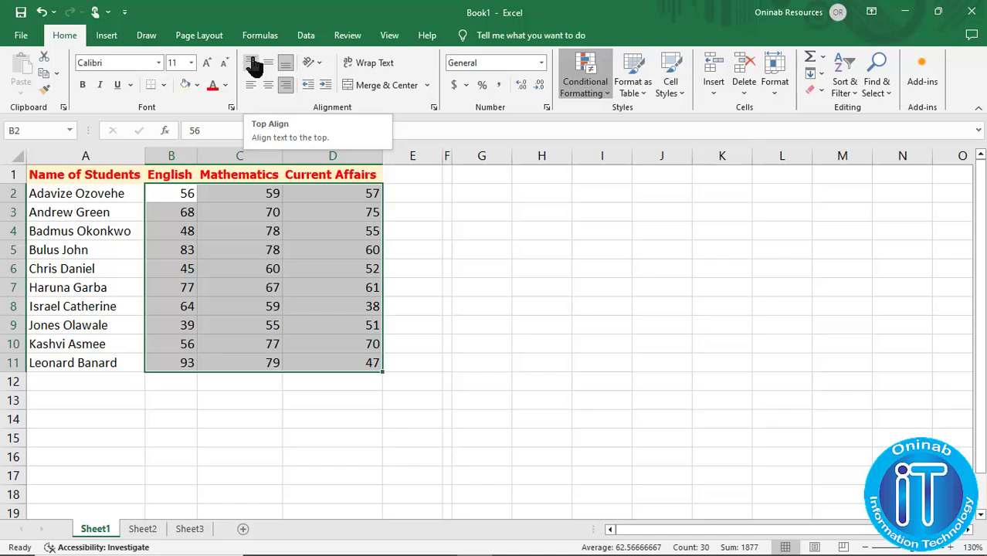
left_click(254, 65)
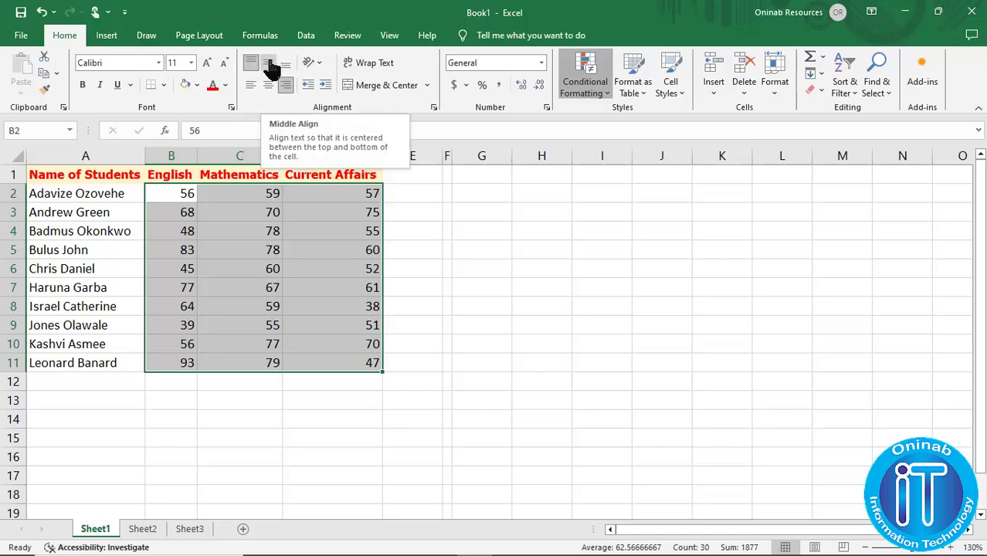
left_click(268, 65)
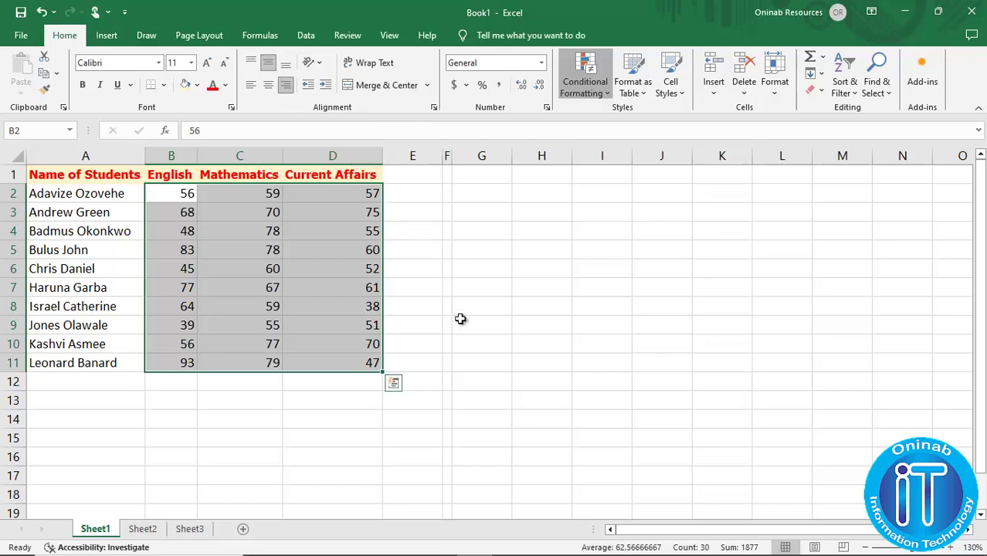
left_click(267, 86)
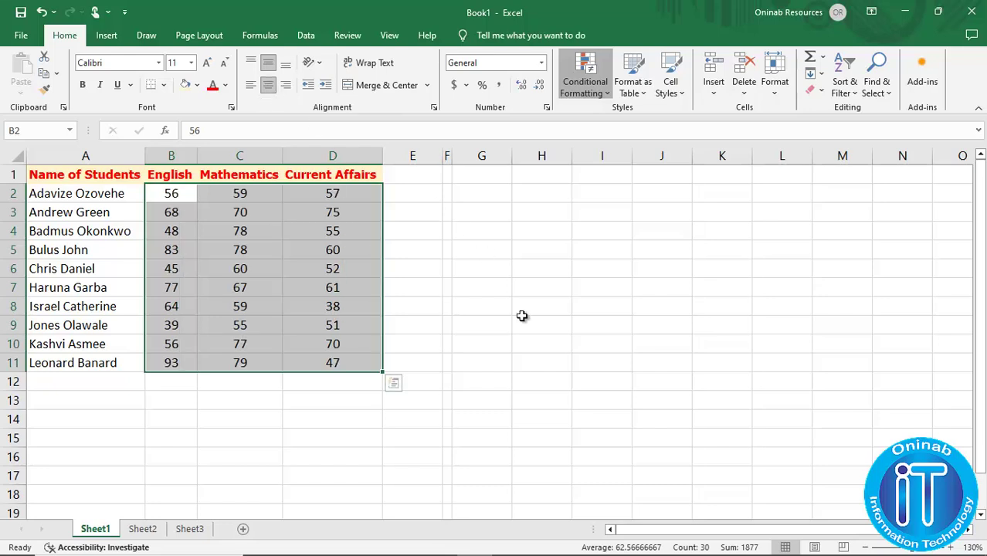
left_click(413, 328)
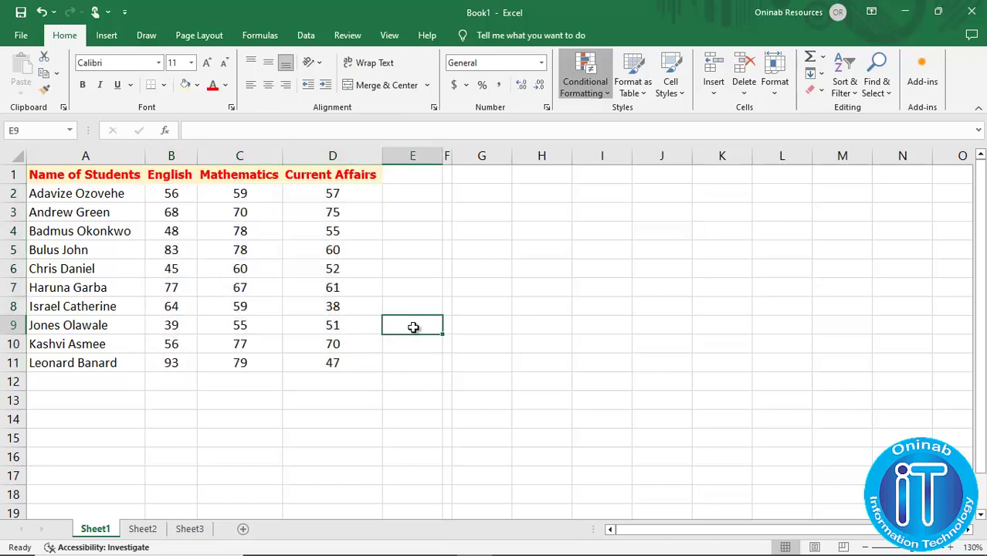
Apply All Borders to every cell of the scores table A1:D11
left_click(602, 250)
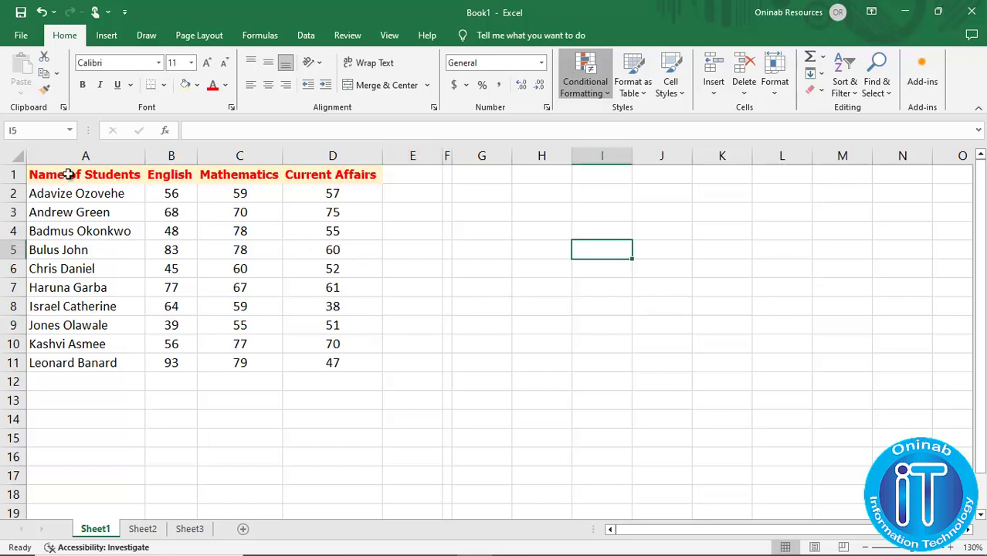
left_click_drag(37, 175, 333, 361)
left_click(497, 309)
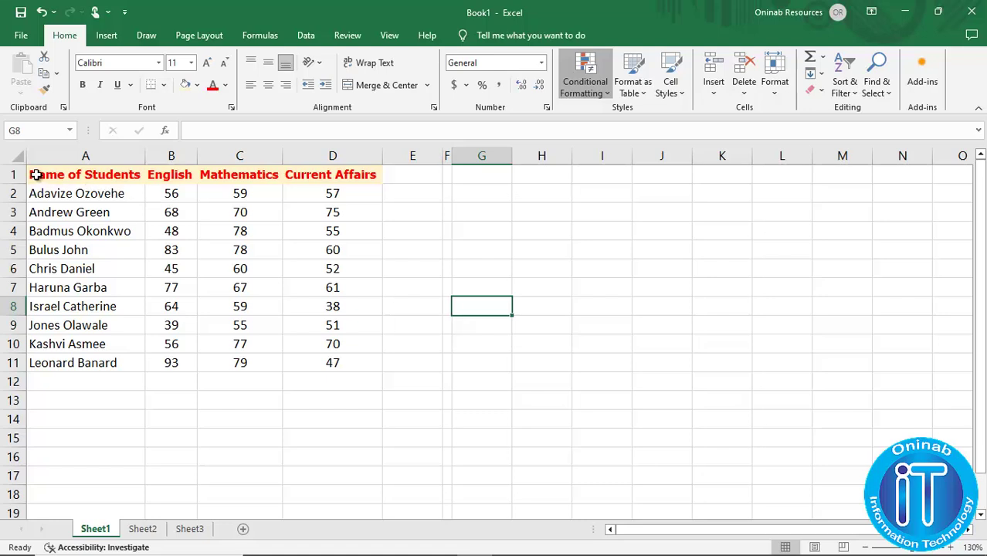
left_click_drag(35, 174, 321, 368)
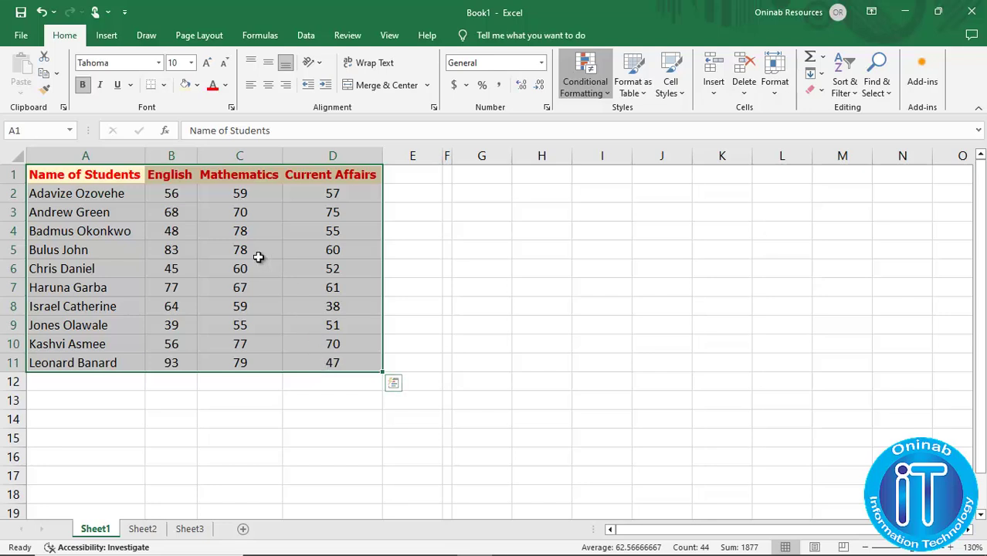
left_click(102, 201)
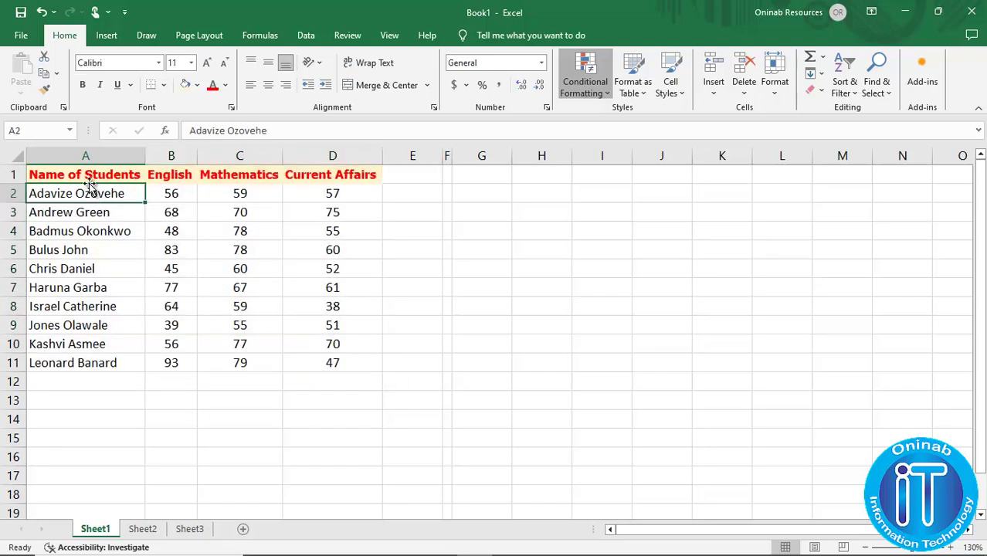
left_click(85, 178)
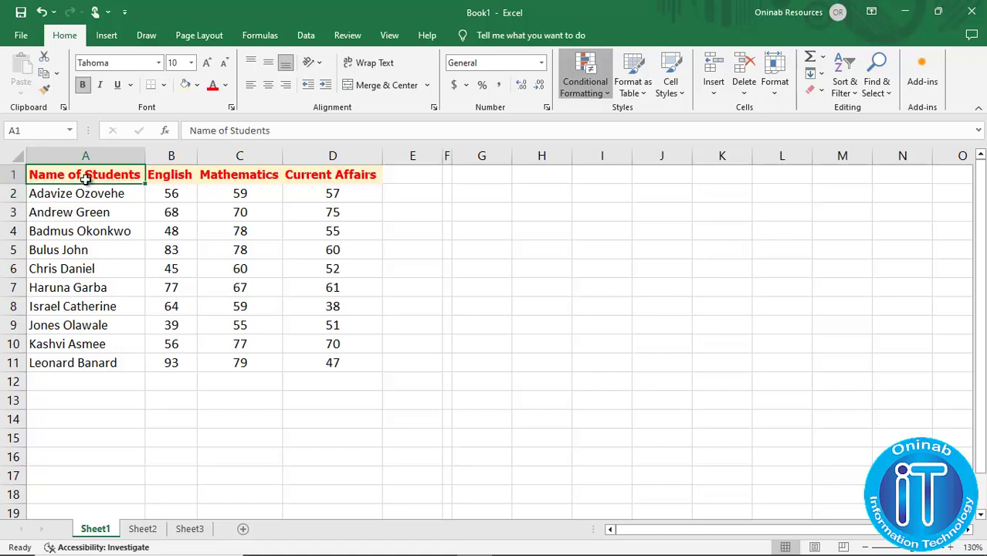
key("ctrl+a")
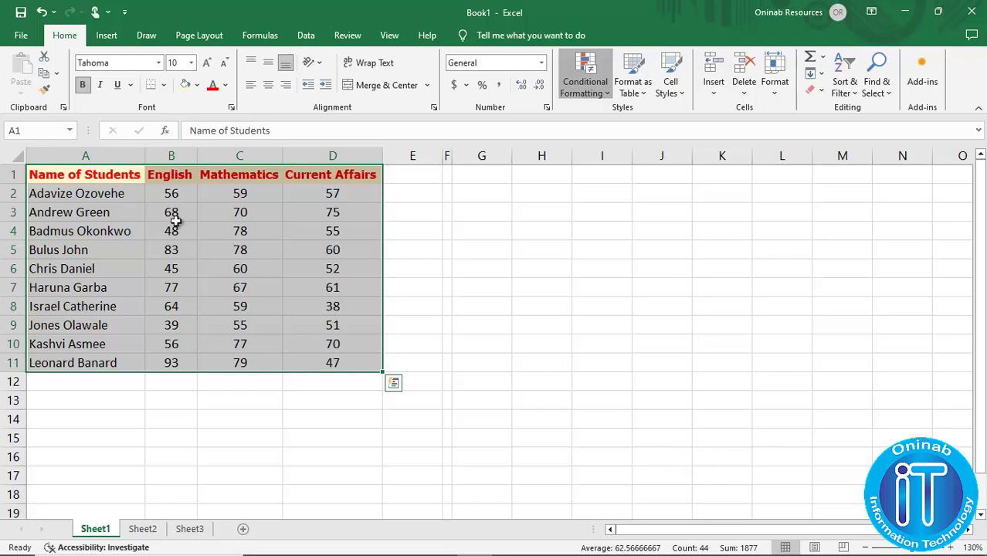
left_click(165, 85)
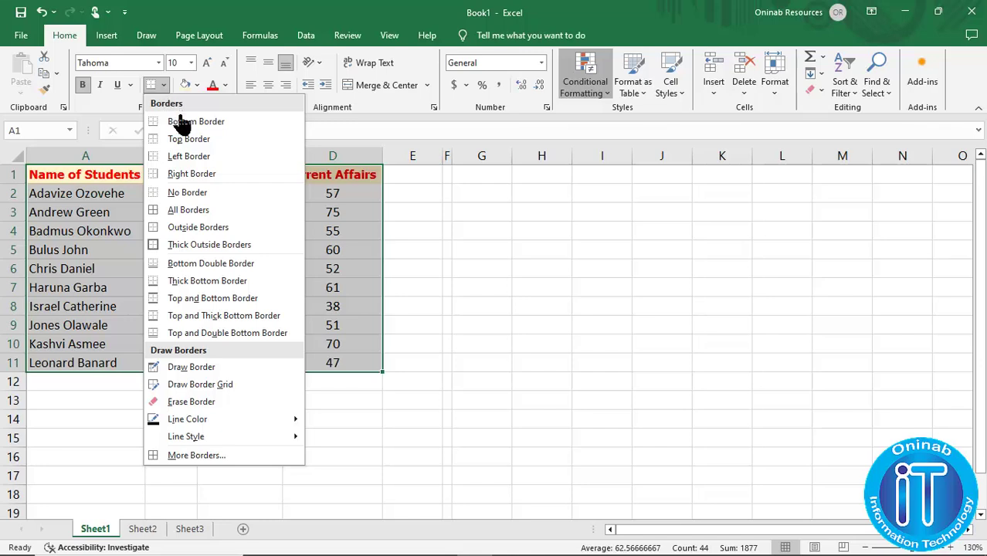
left_click(206, 214)
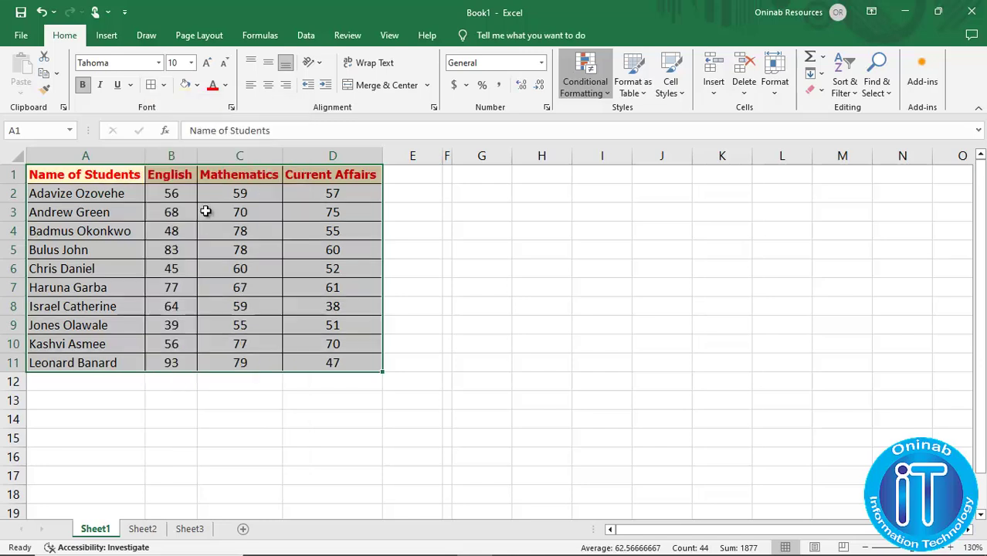
left_click(419, 283)
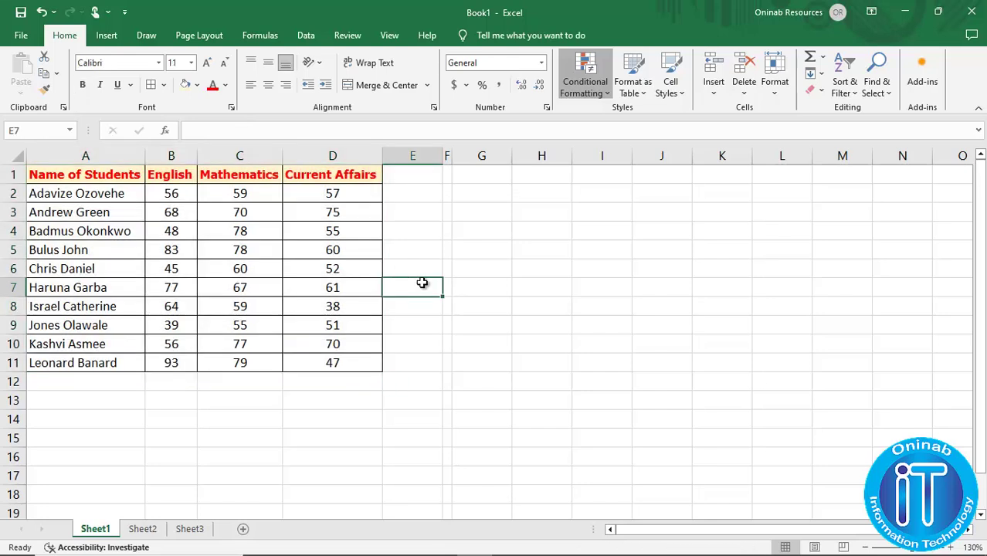
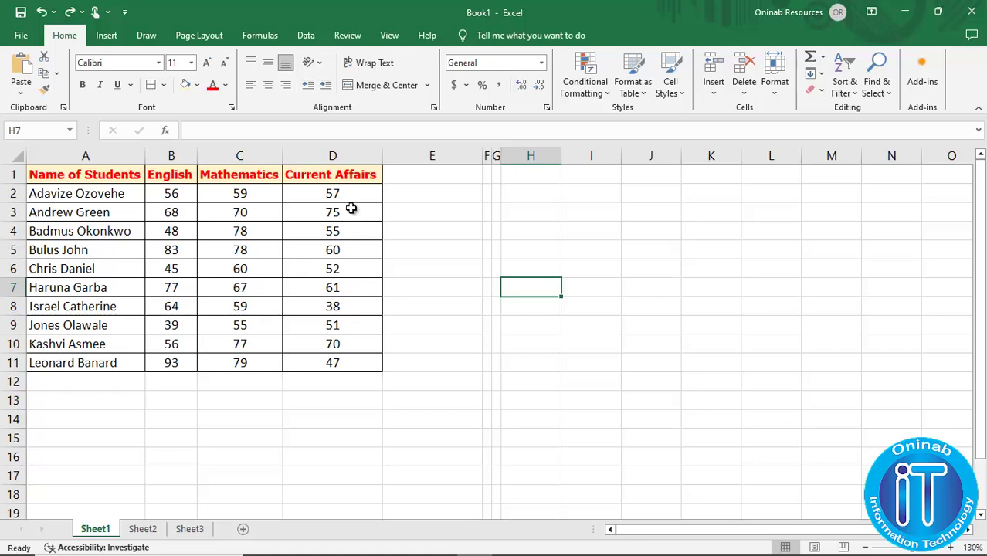
left_click(343, 249)
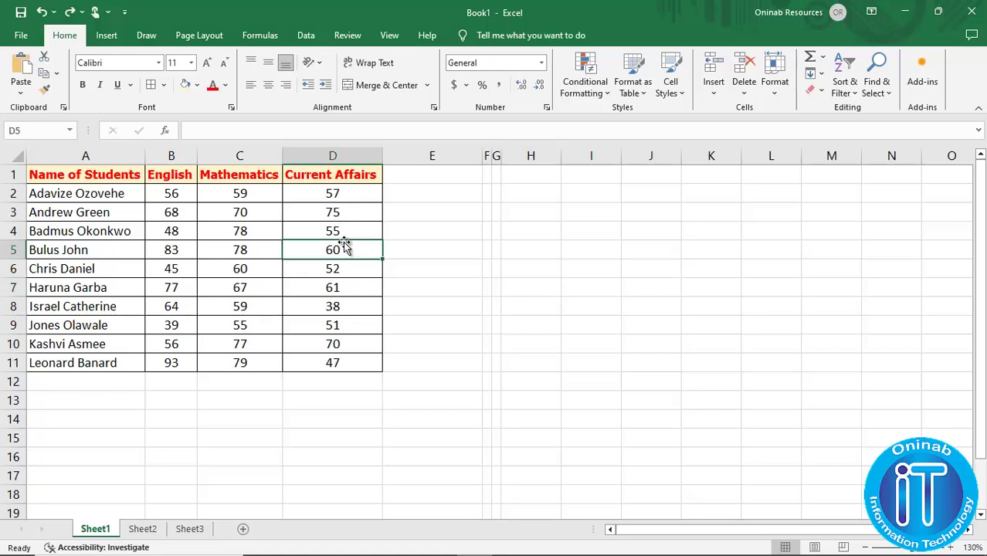
left_click(347, 175)
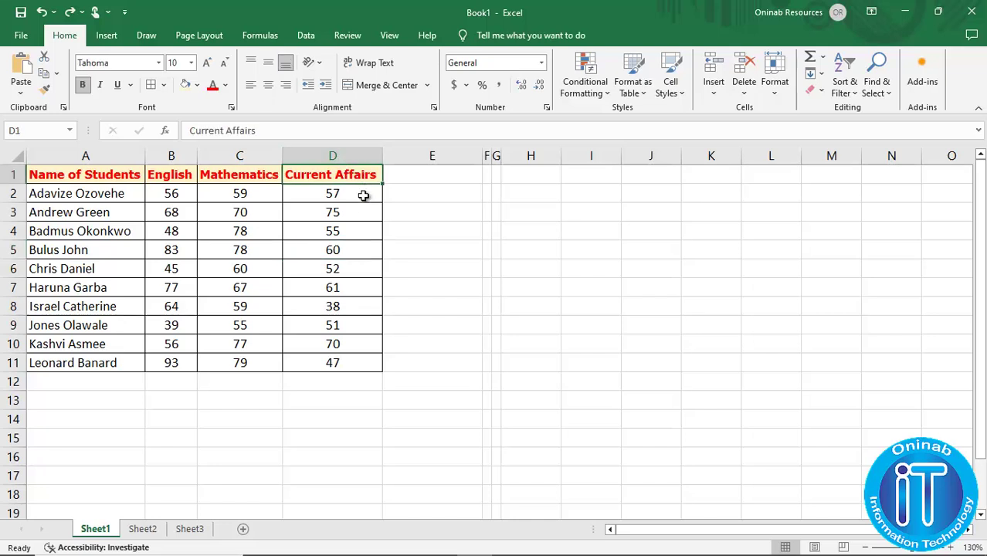
right_click(353, 176)
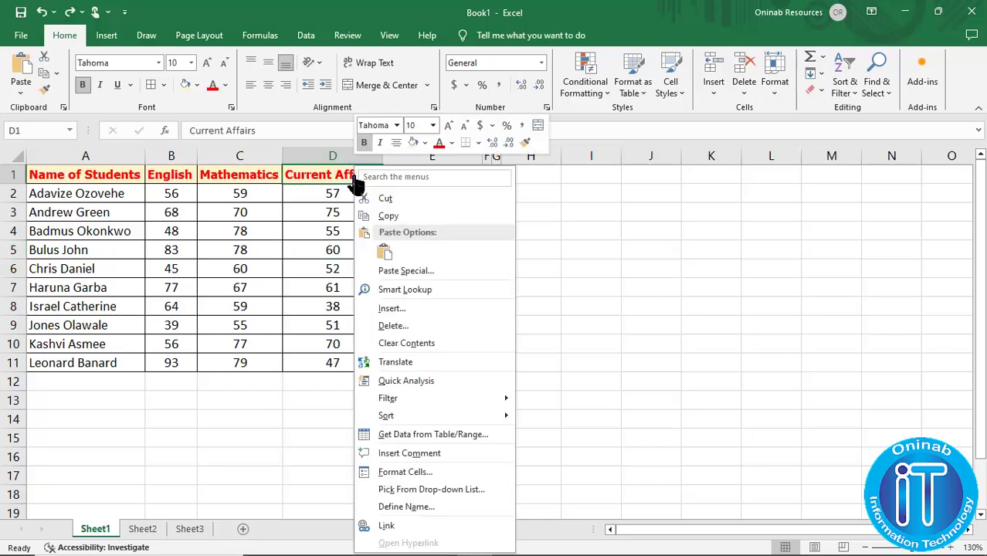
left_click(419, 310)
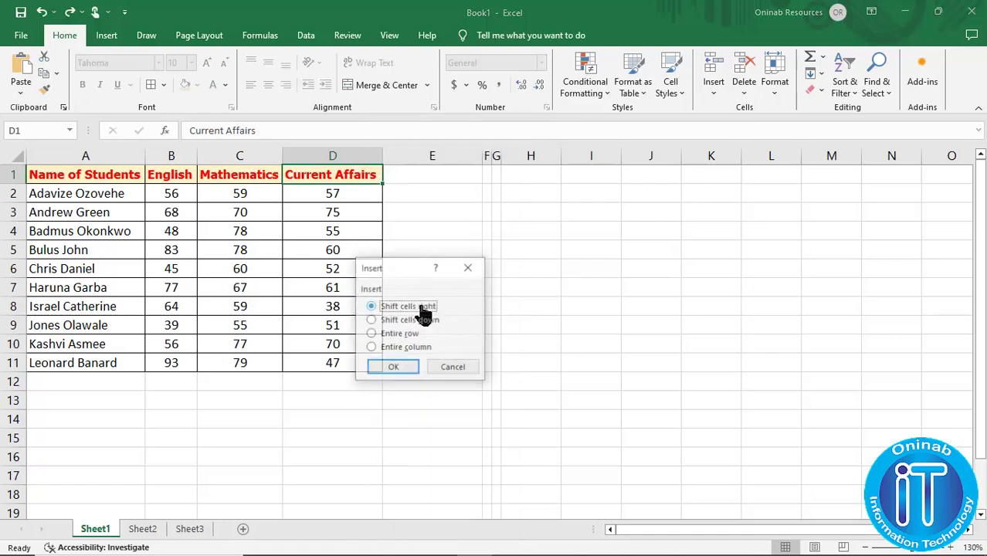
left_click(406, 351)
left_click(394, 368)
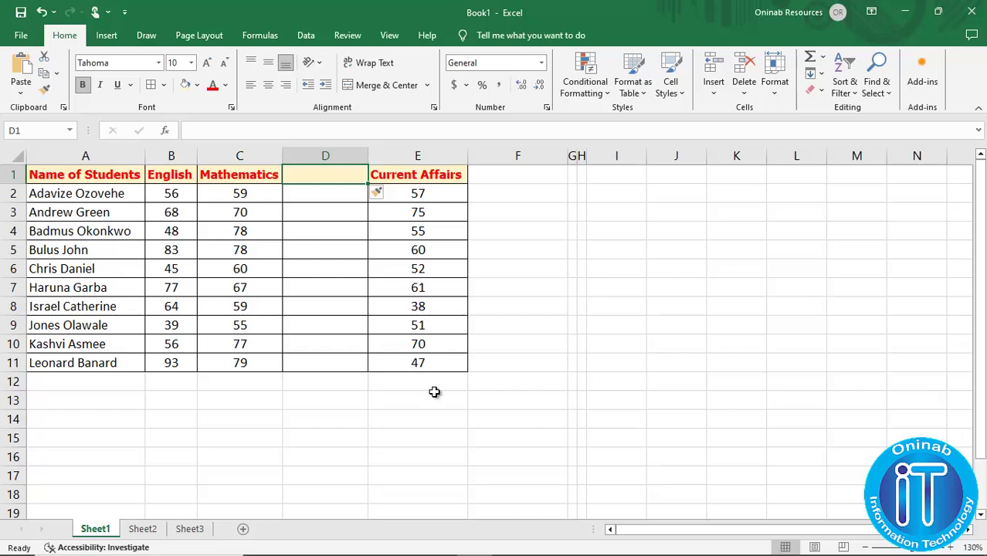
Undo the earlier insertion, then insert an empty column D before Current Affairs
key("ctrl+z")
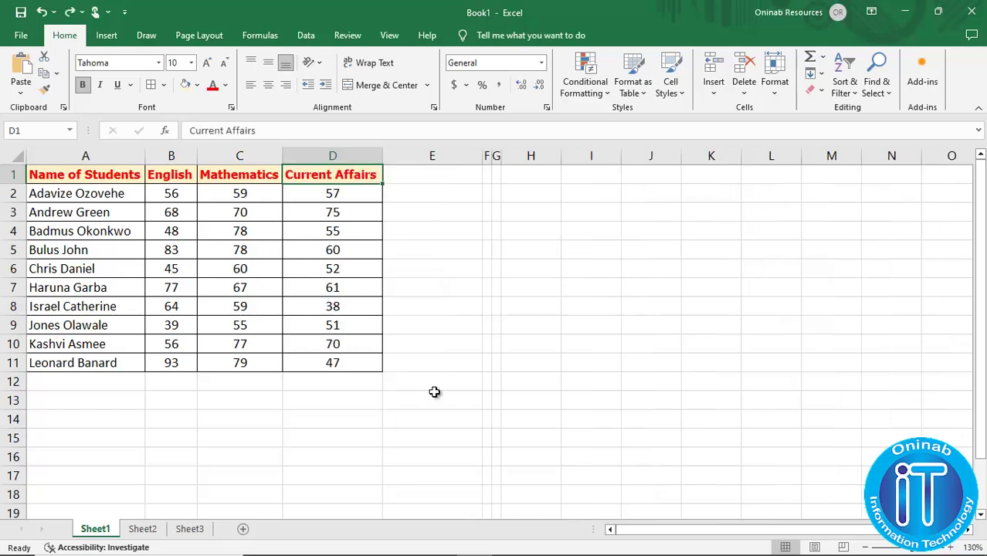
left_click(357, 195)
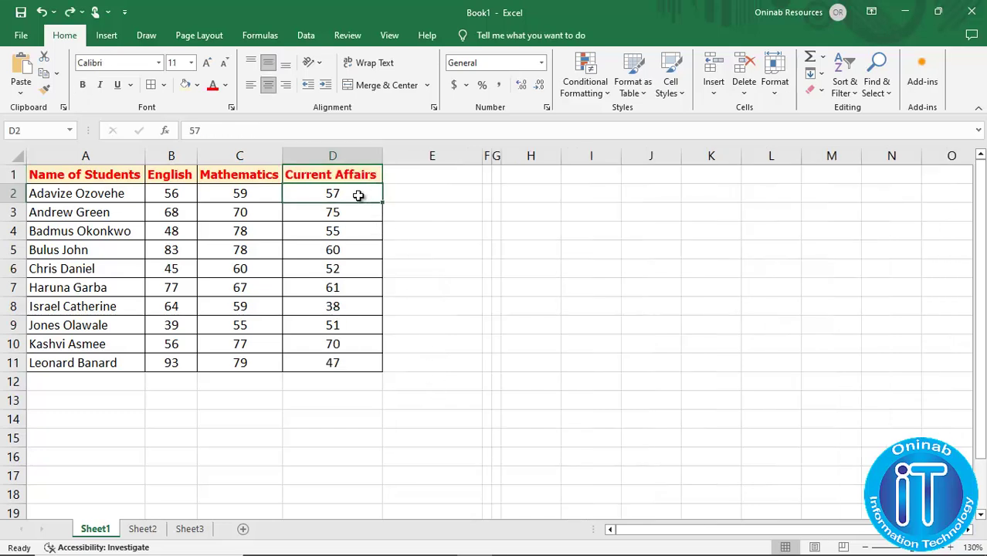
left_click(357, 172)
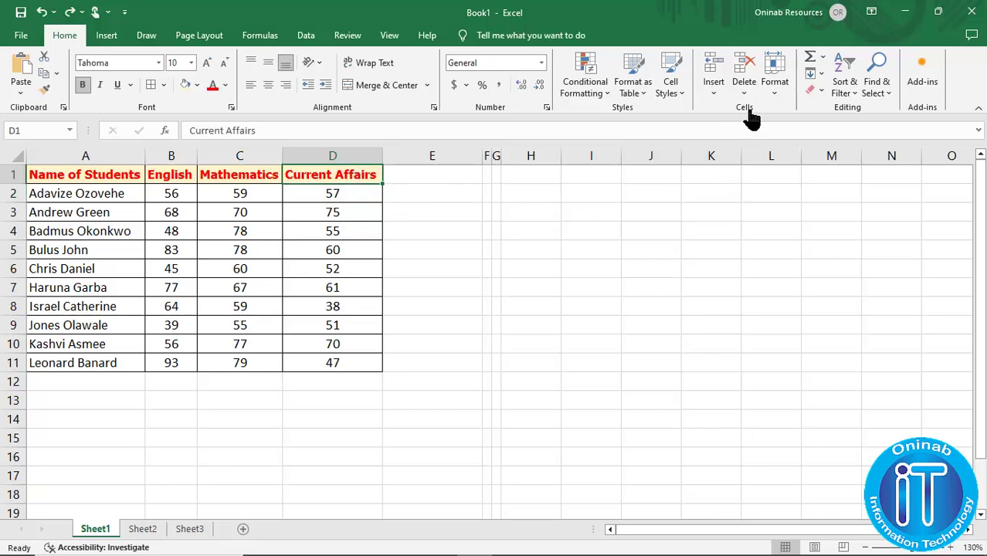
left_click(715, 93)
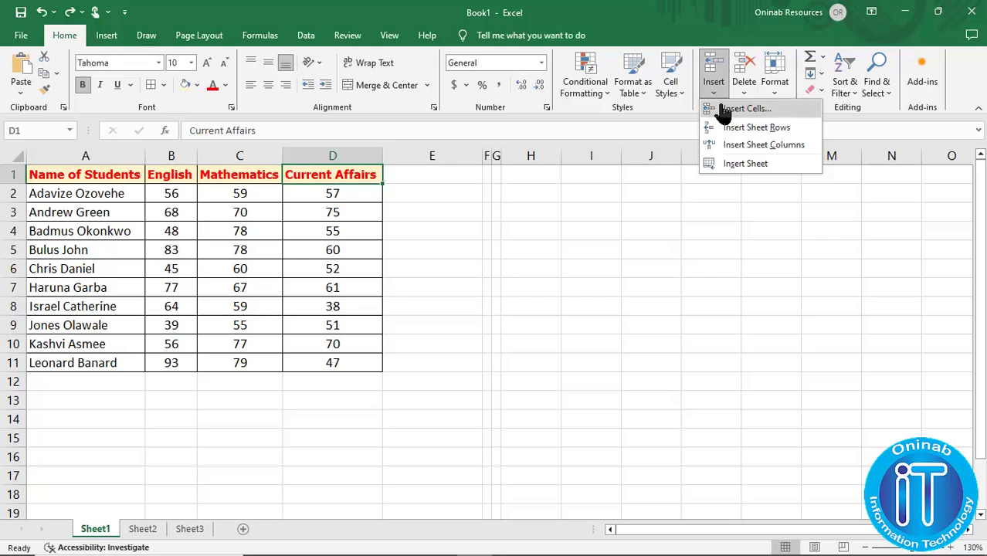
left_click(732, 147)
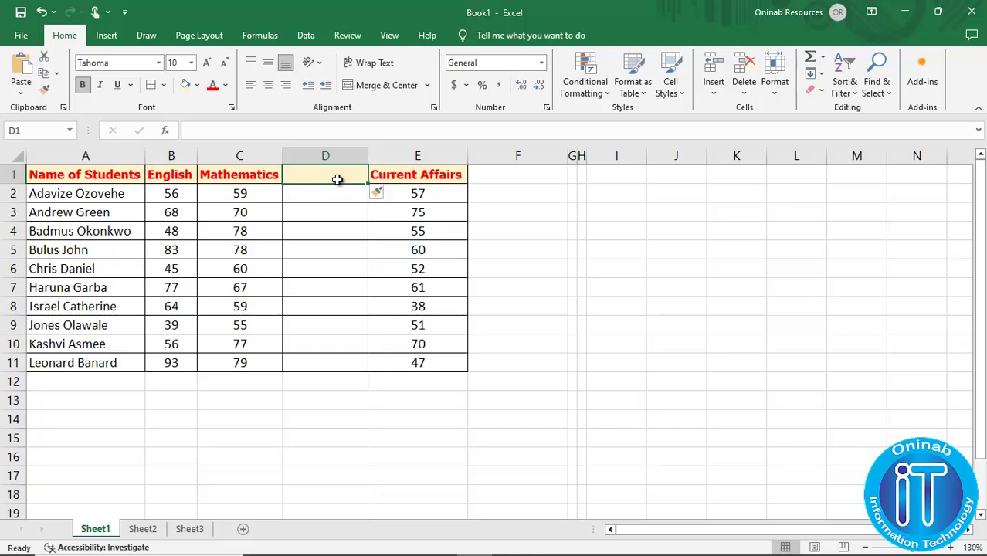
Head the new column D 'Science' and make the column narrower
type("Scien")
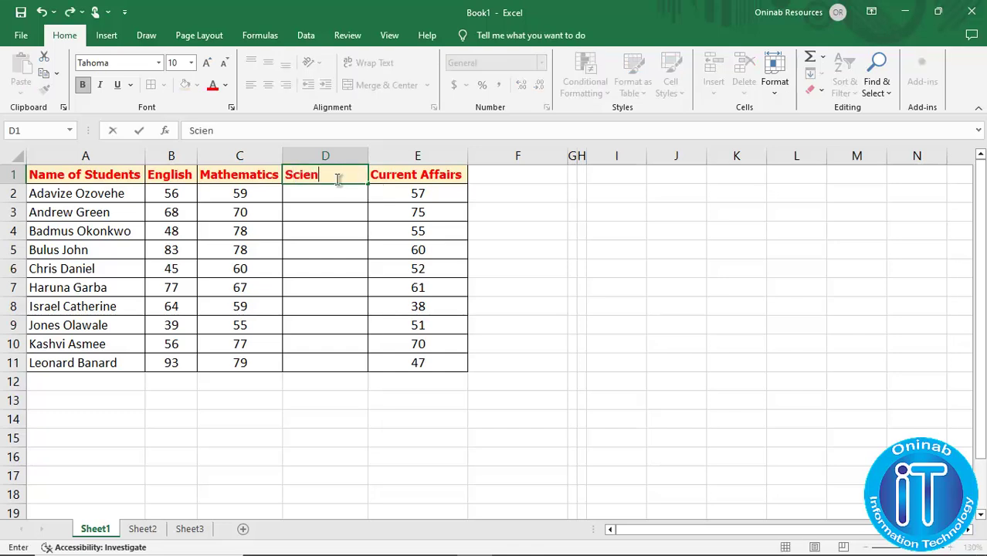
type("ce")
key("Return")
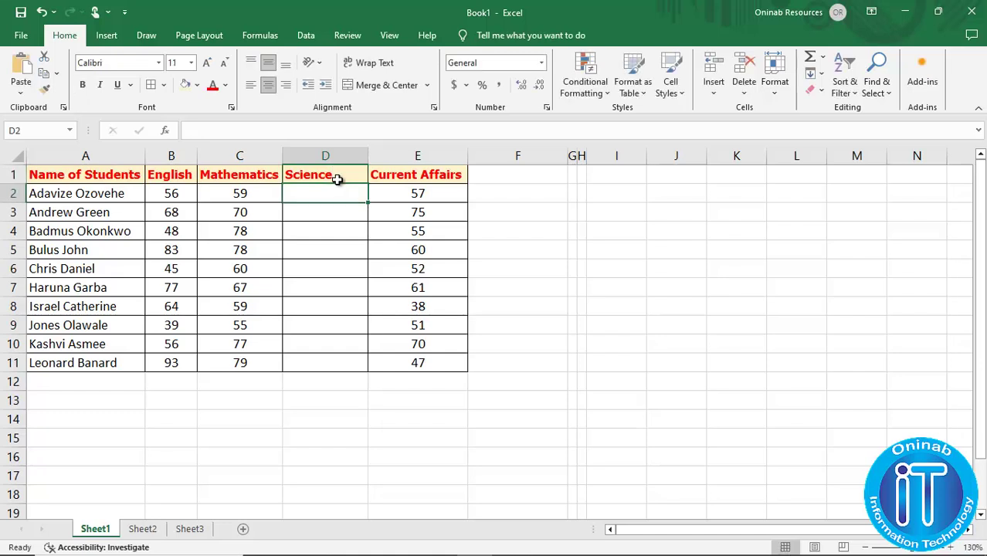
left_click_drag(366, 157, 338, 157)
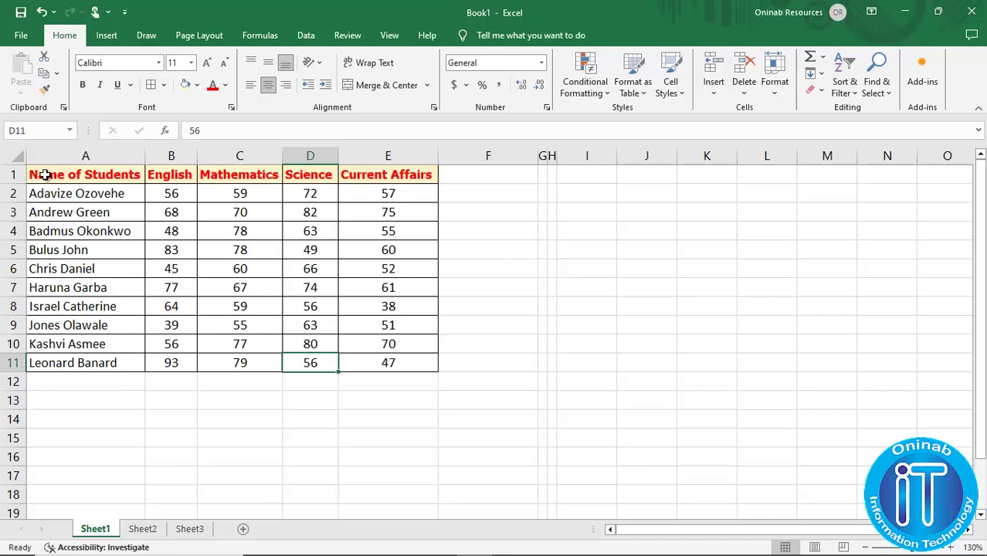
left_click(46, 174)
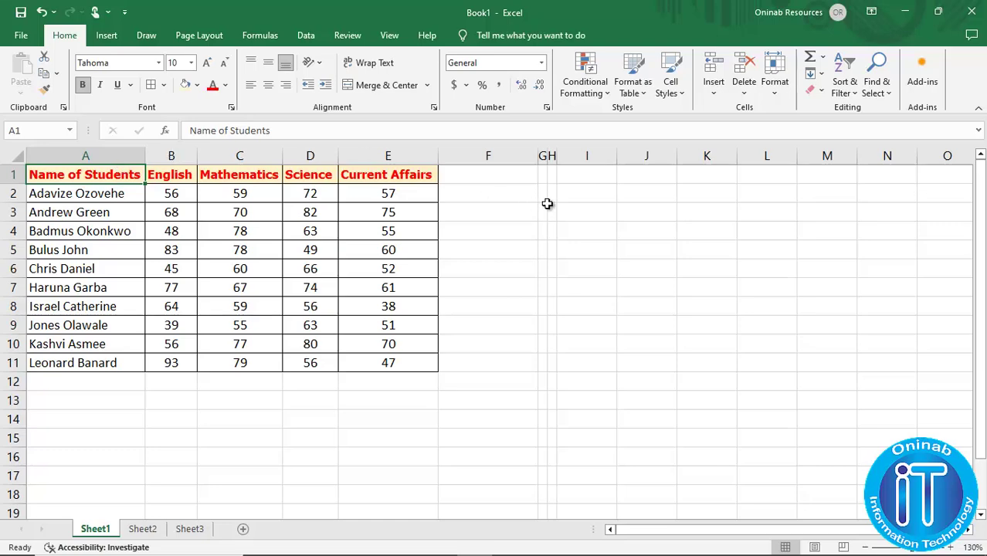
Insert an entire new column A before the student names and head it 'S/No'
right_click(114, 175)
left_click(162, 315)
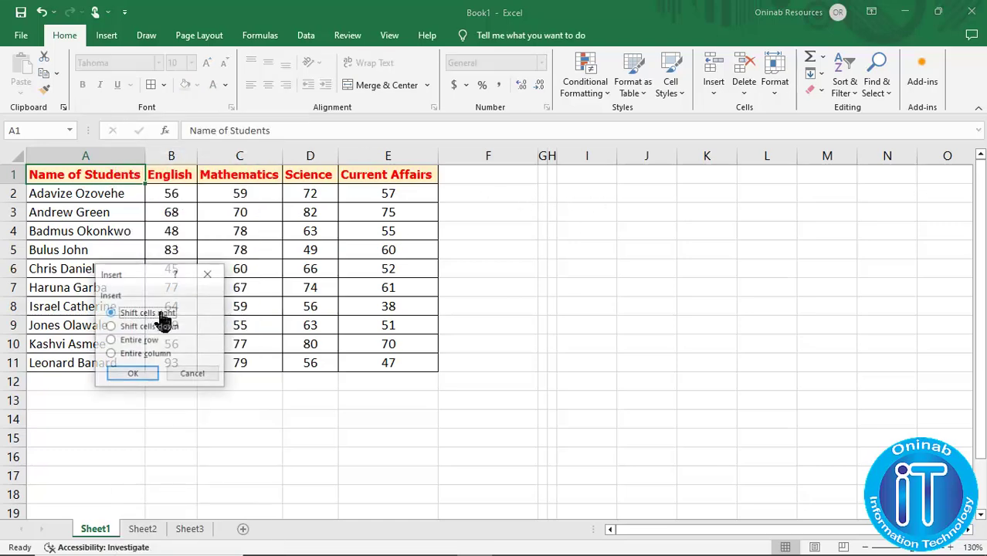
left_click(137, 354)
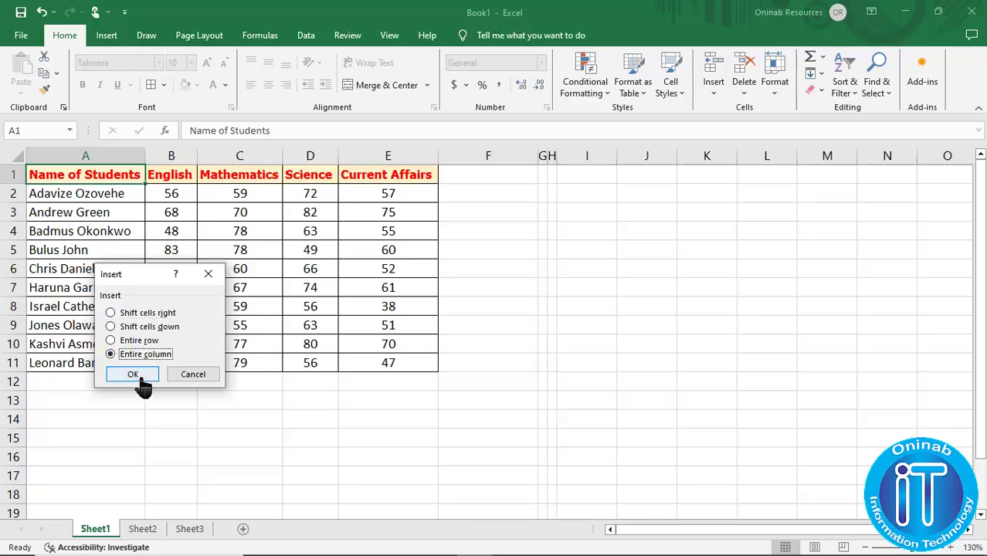
left_click(140, 377)
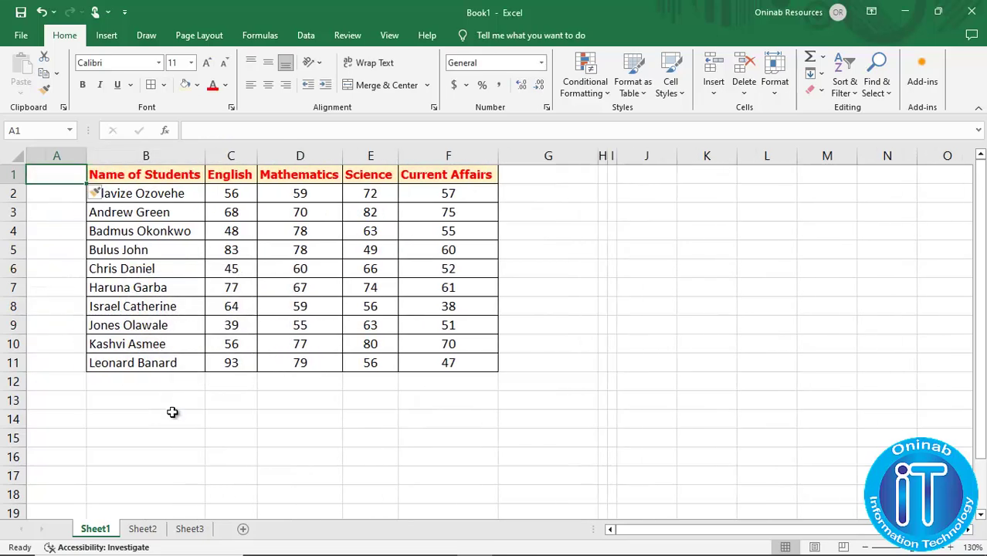
type("S/")
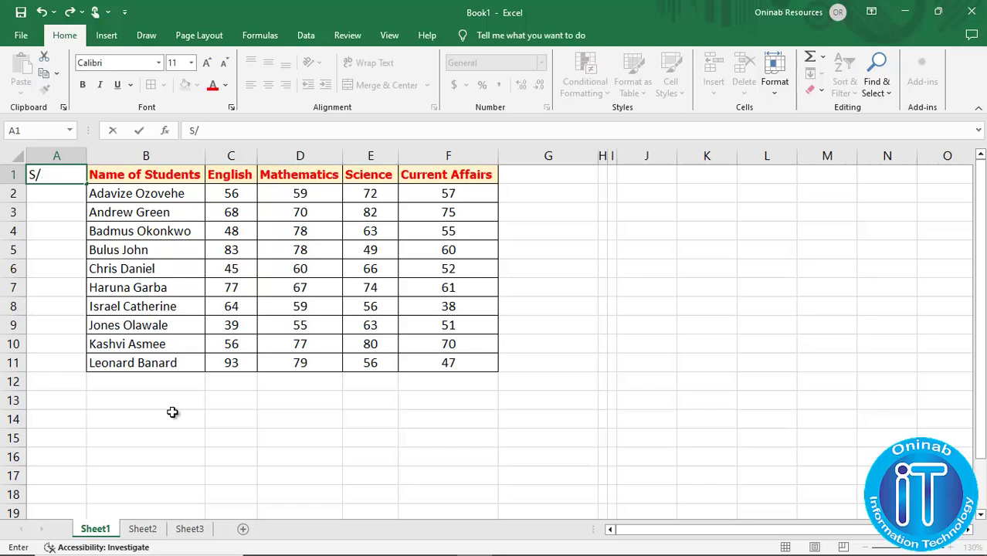
type("No")
key("Return")
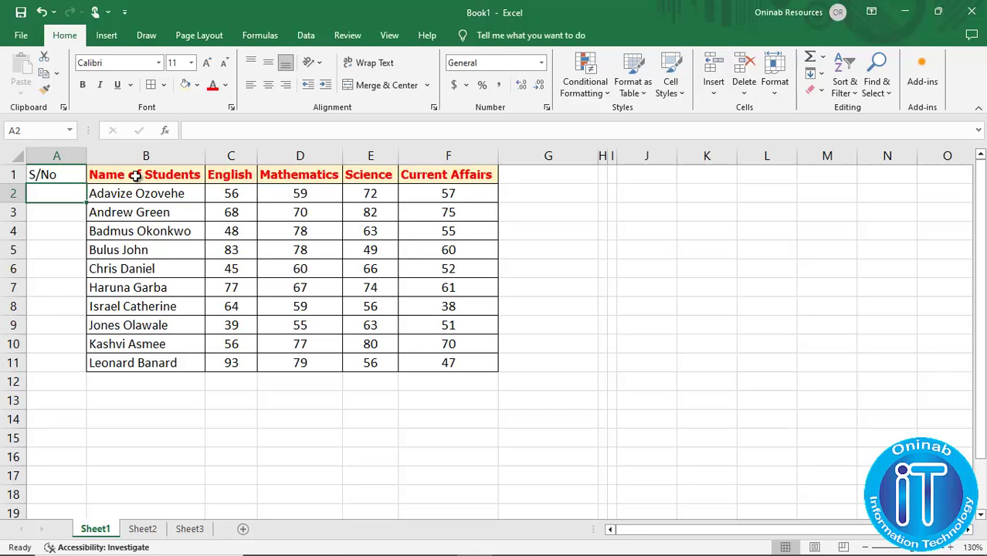
Copy the Name of Students heading style onto S/No with Format Painter, then select A1:A11
left_click(135, 176)
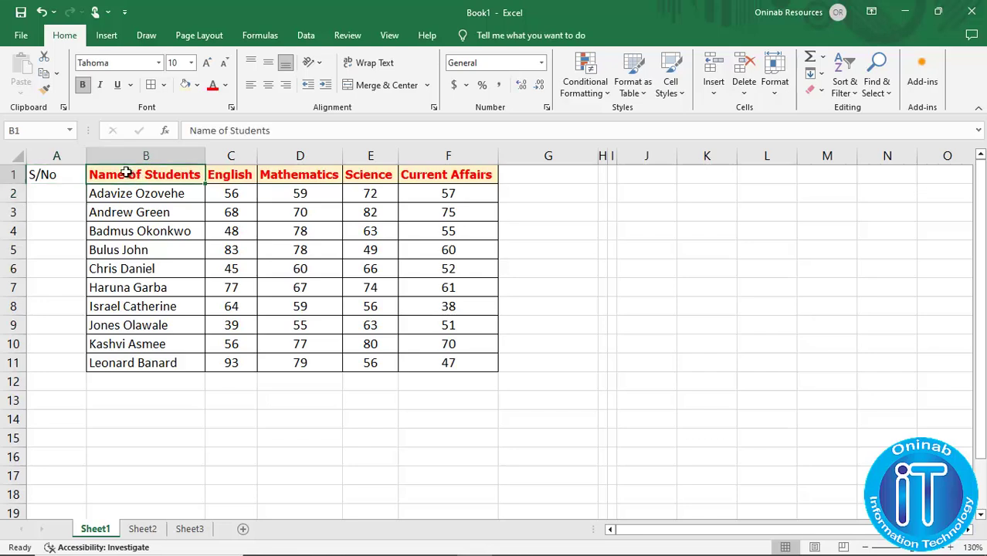
left_click(44, 91)
left_click(48, 175)
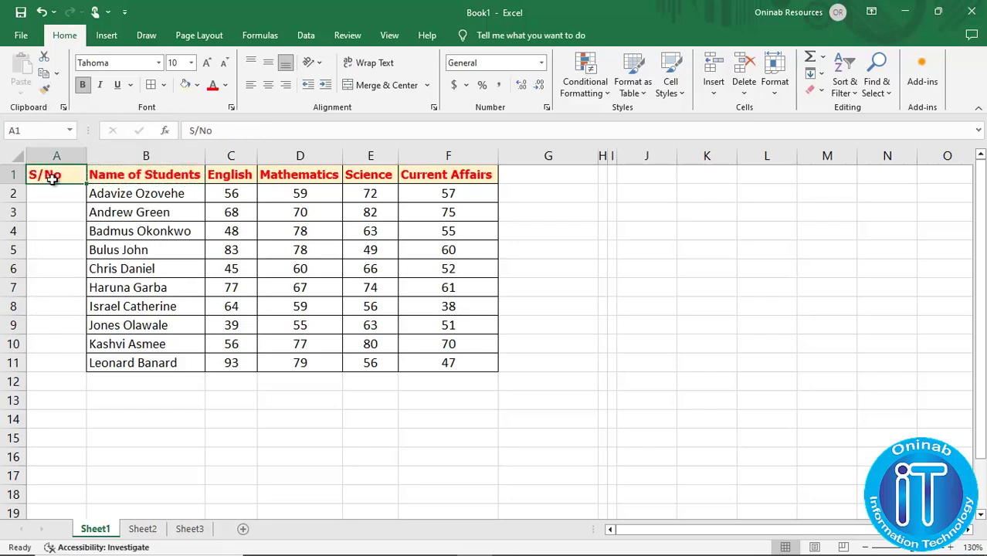
left_click_drag(70, 176, 77, 356)
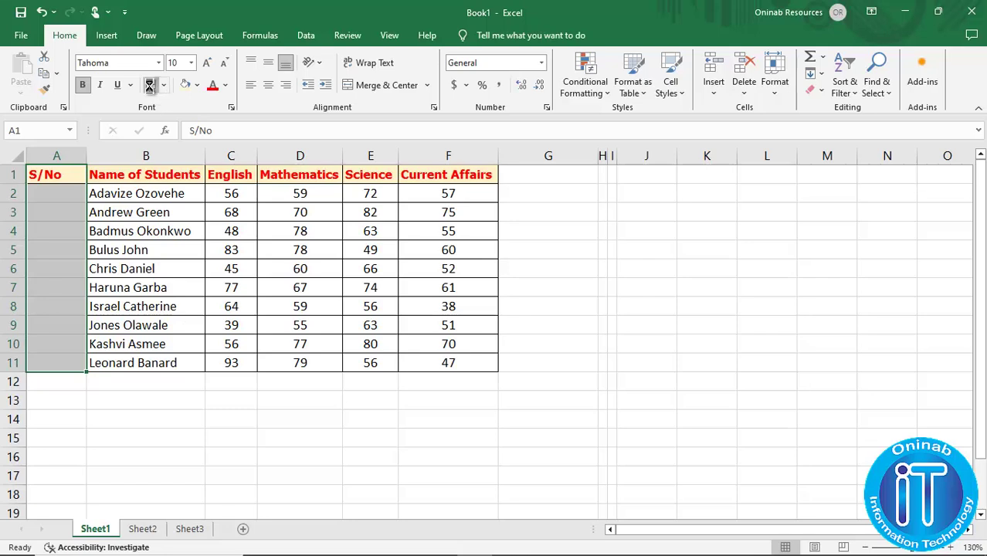
Enter serial numbers 1 and 2 in A2 and A3
left_click(50, 196)
type("1")
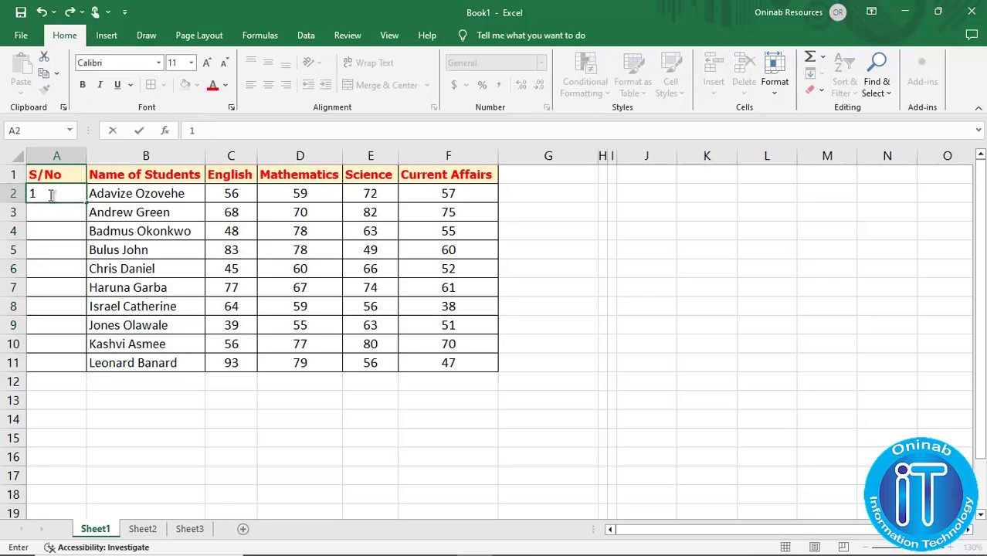
key("Return")
type("2")
key("Return")
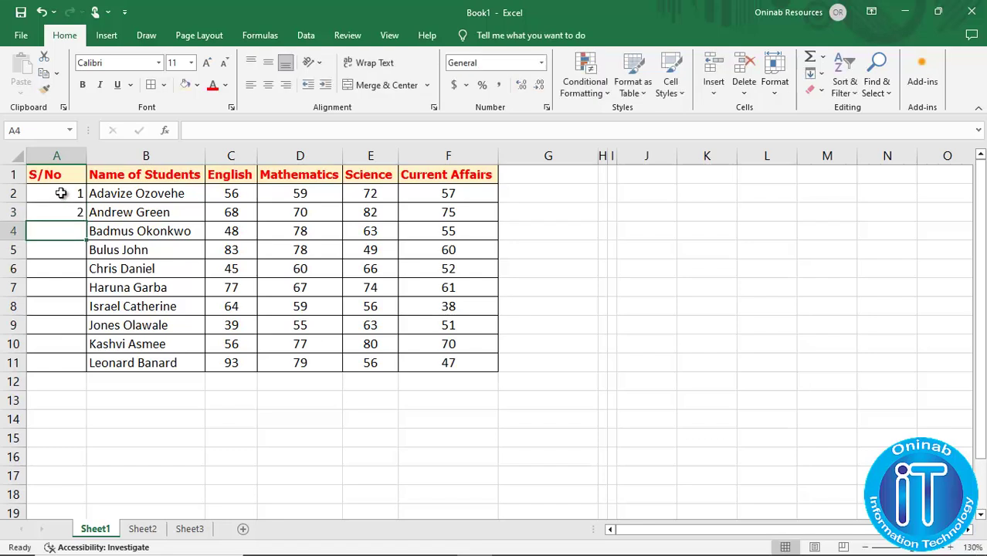
Narrow column A and centre 1 and 2 horizontally and vertically in A2:A3
left_click_drag(87, 156, 70, 156)
left_click_drag(58, 193, 58, 208)
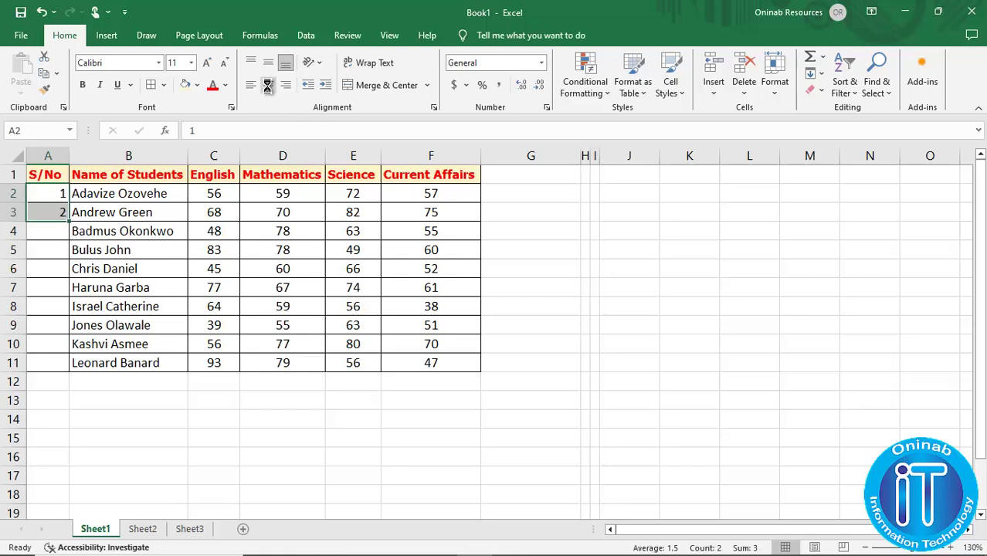
left_click(268, 85)
left_click(268, 64)
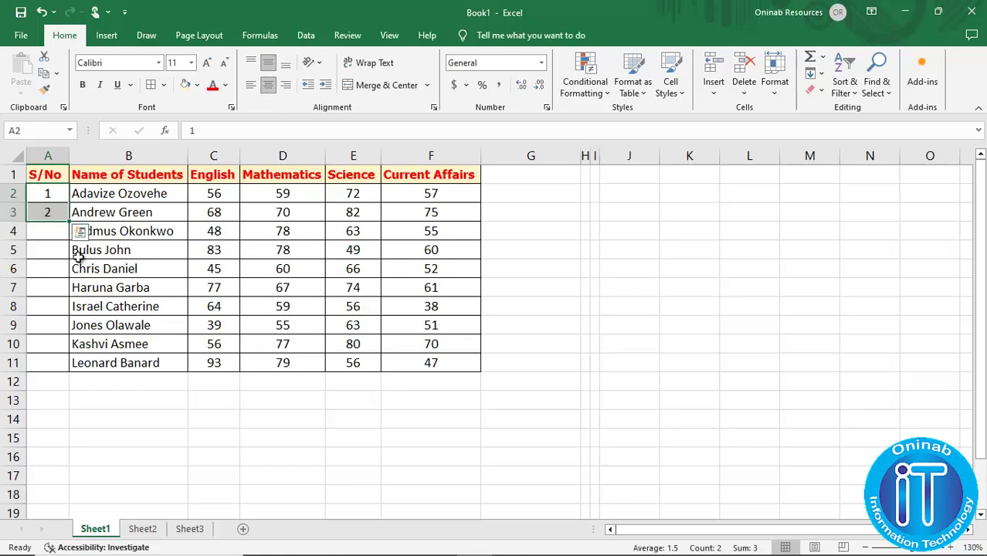
left_click(39, 263)
left_click_drag(51, 194, 54, 214)
Autofill the S/No column from 1, 2 down to 10 for the last student
scroll(98, 346, "up", 12, "ctrl")
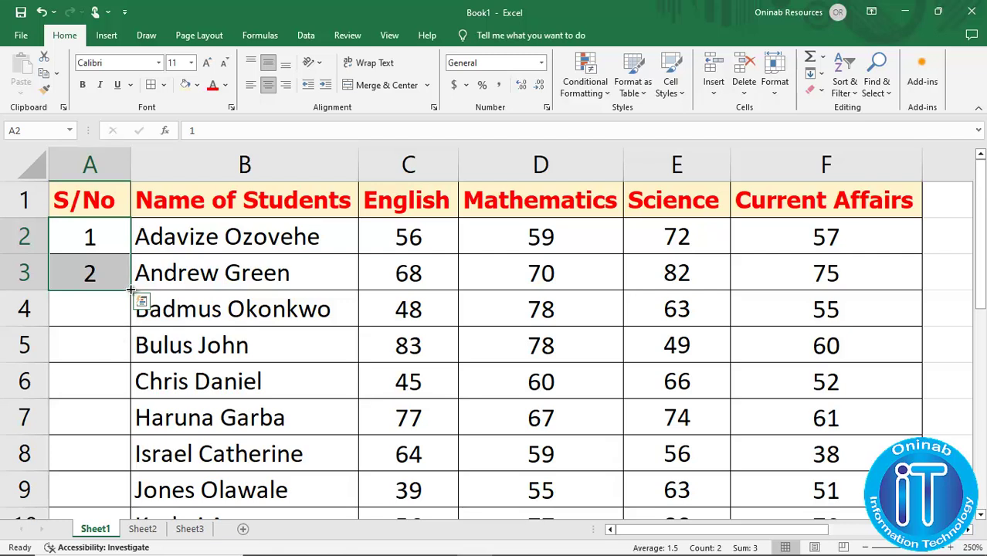
left_click_drag(132, 289, 131, 466)
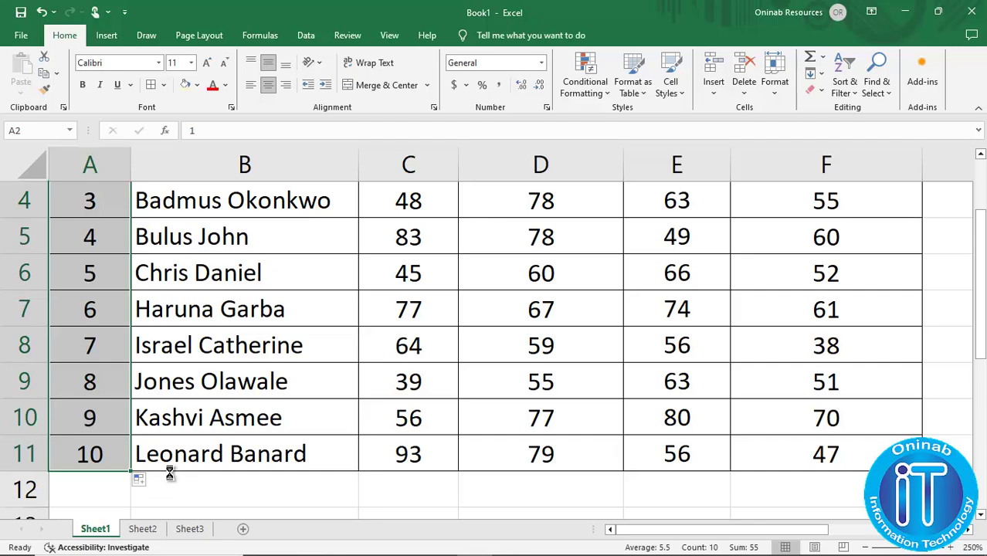
scroll(168, 471, "down", 3, "ctrl")
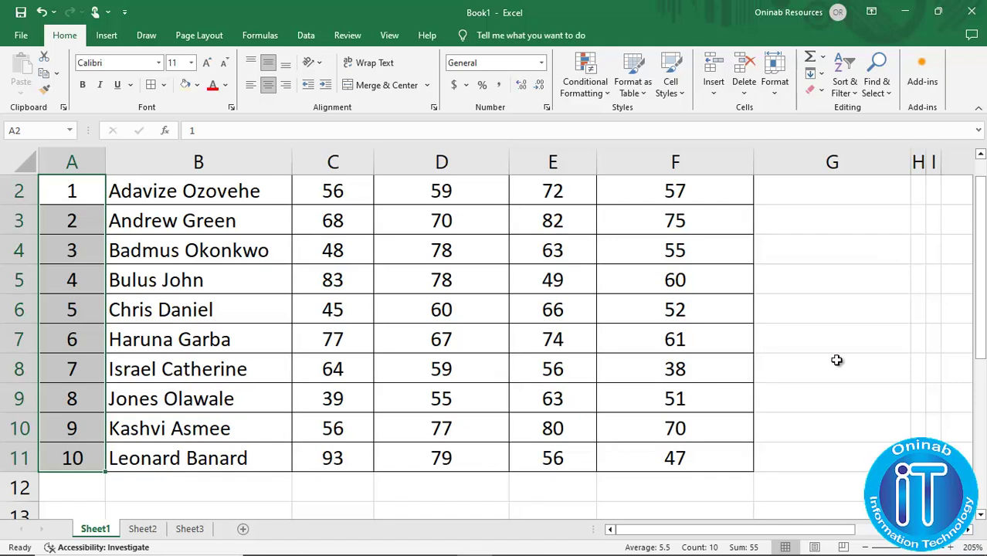
scroll(837, 360, "down", 5, "ctrl")
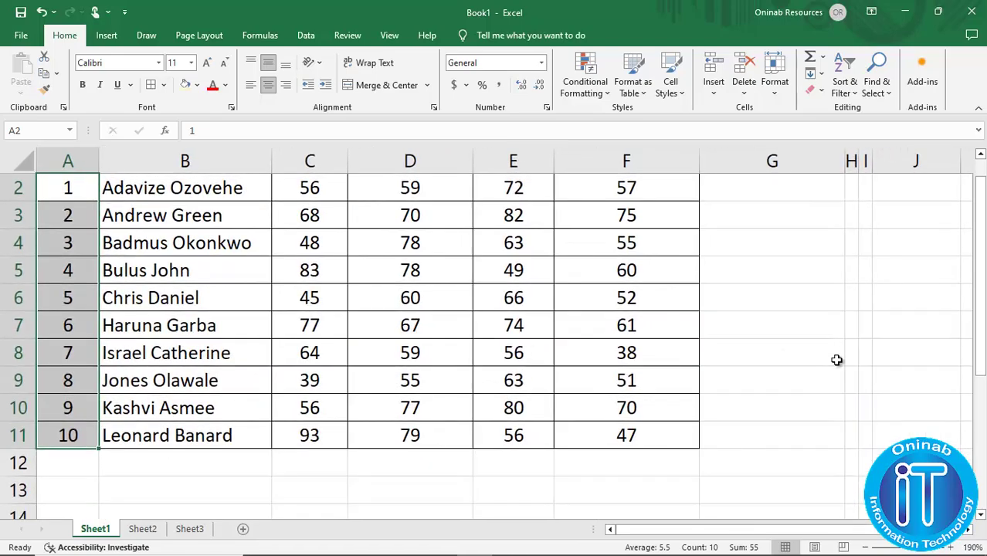
scroll(836, 360, "down", 1, "ctrl")
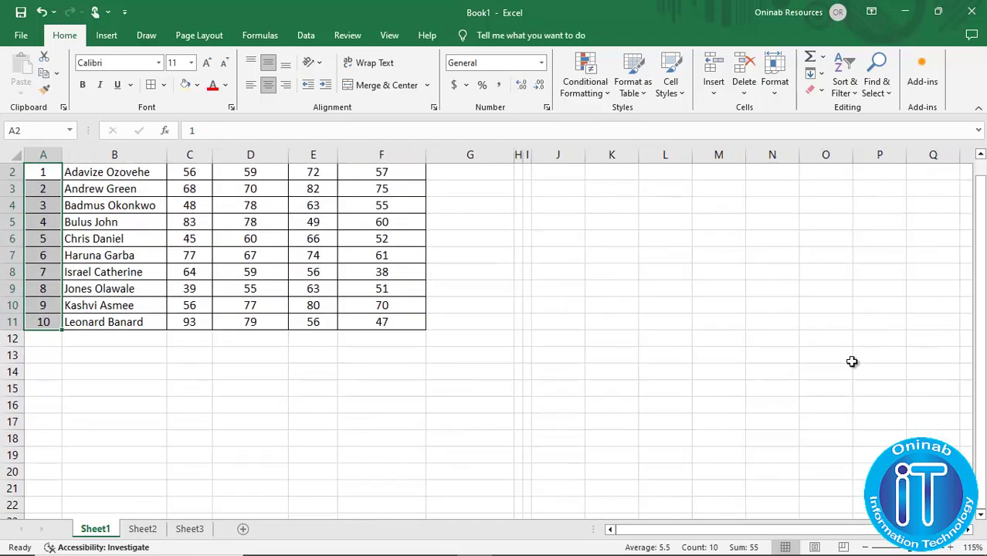
key("ctrl+Home")
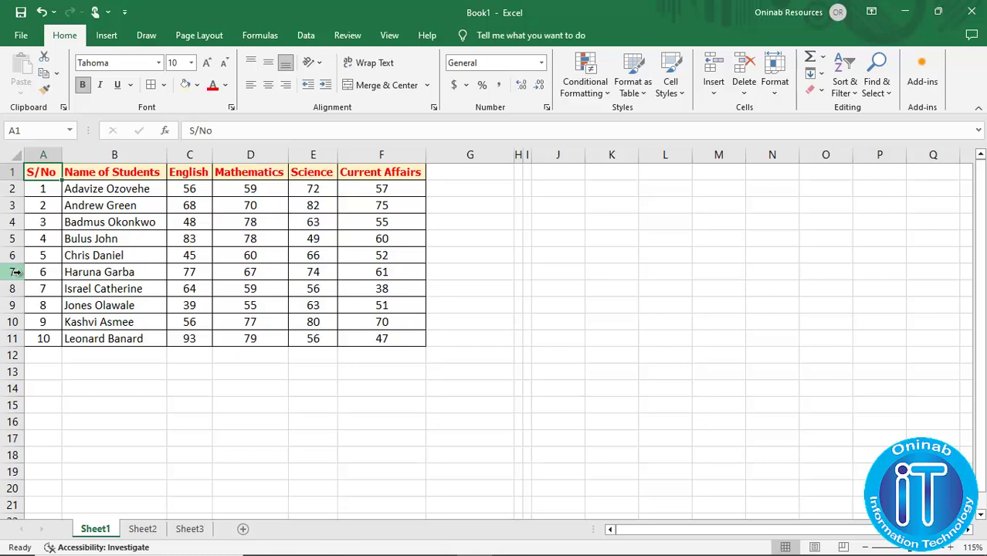
Insert an entire blank row 7 between the sixth and seventh students
left_click(89, 272)
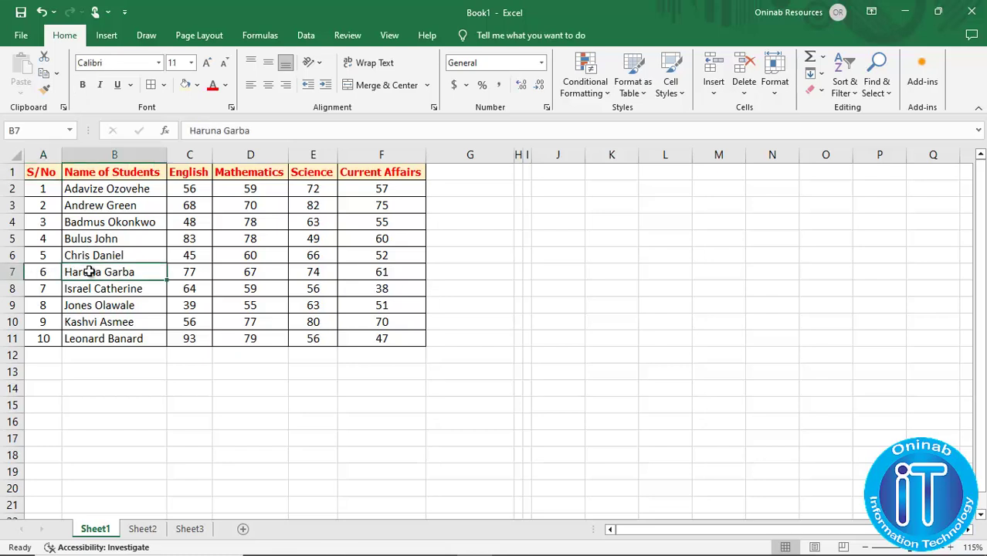
right_click(90, 272)
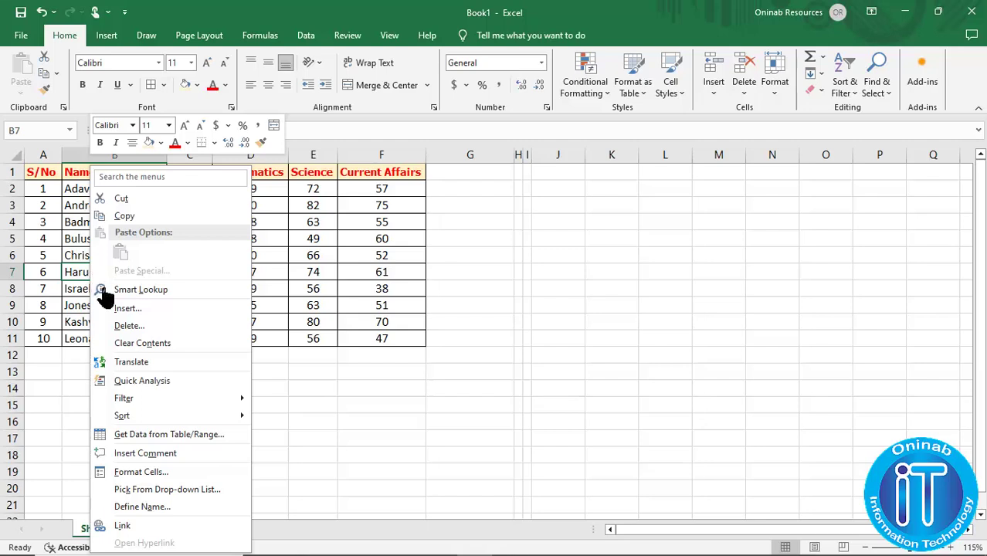
left_click(125, 309)
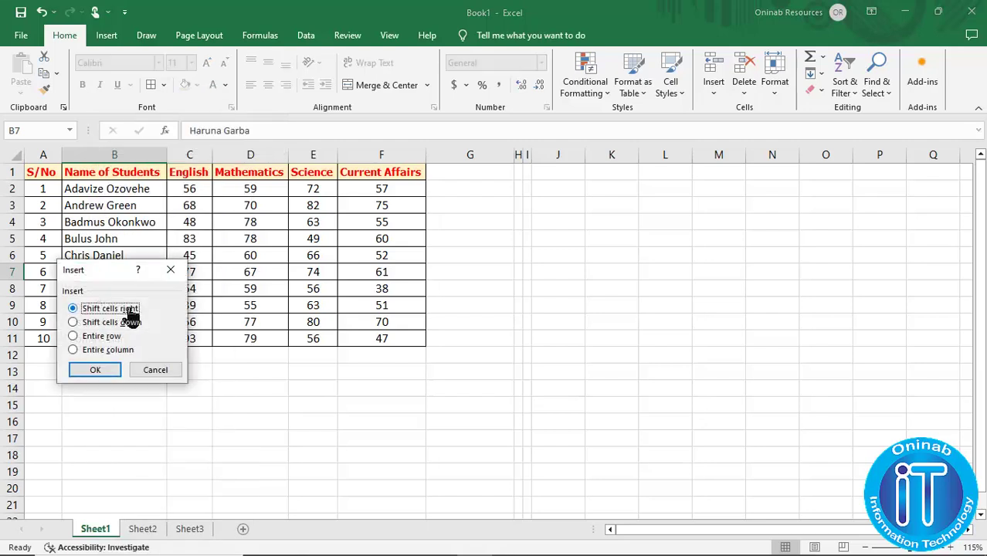
left_click(108, 338)
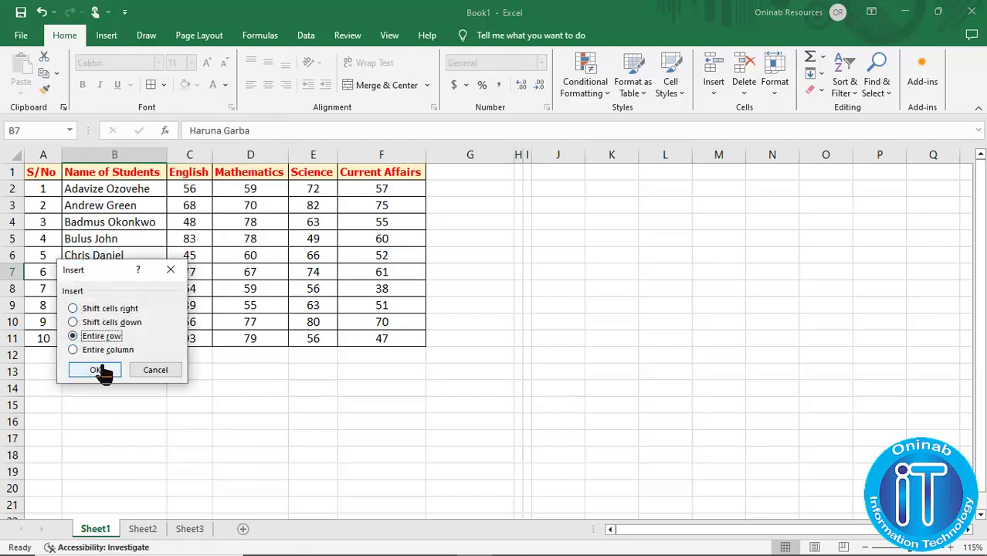
left_click(97, 369)
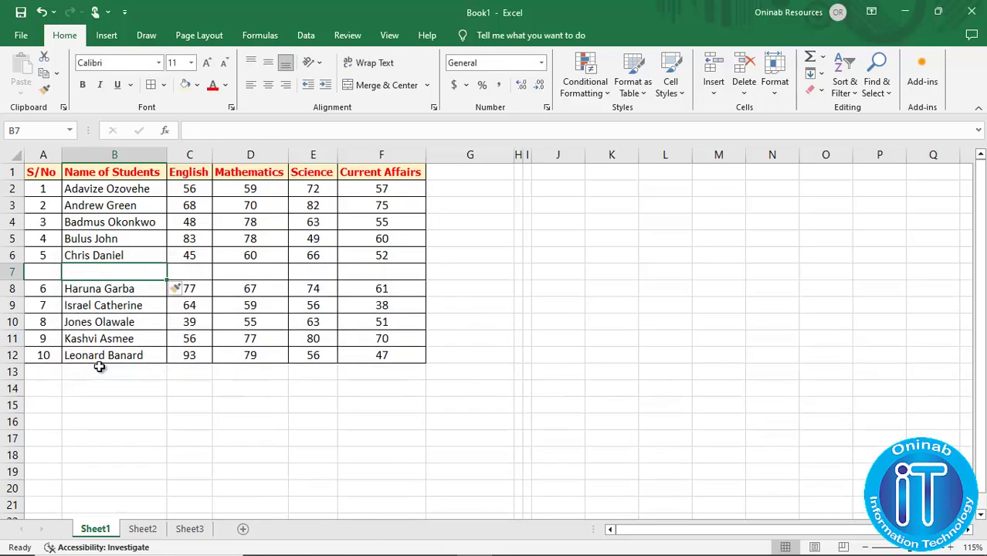
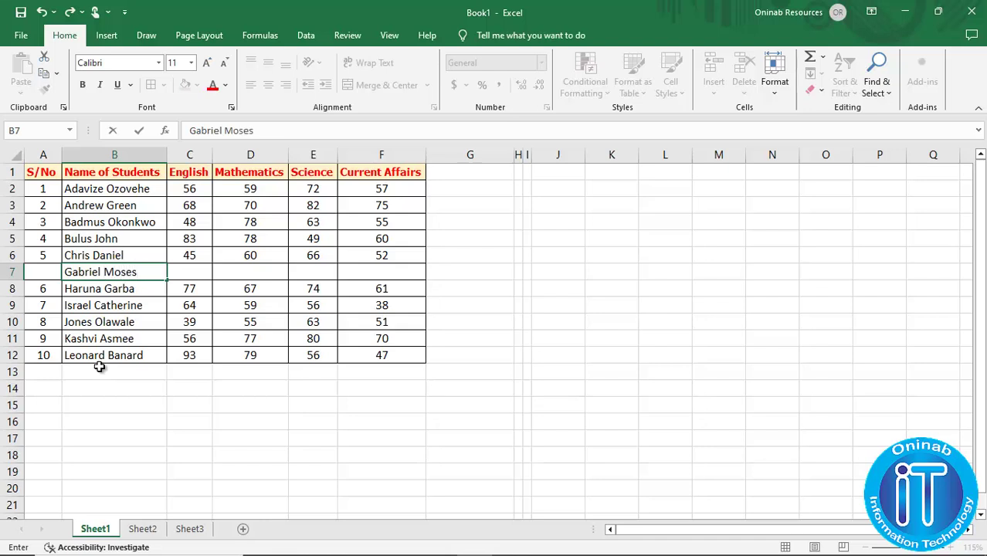
Fill row 7 with the new student's name and scores 76, 90, 78 and 65
key("Tab")
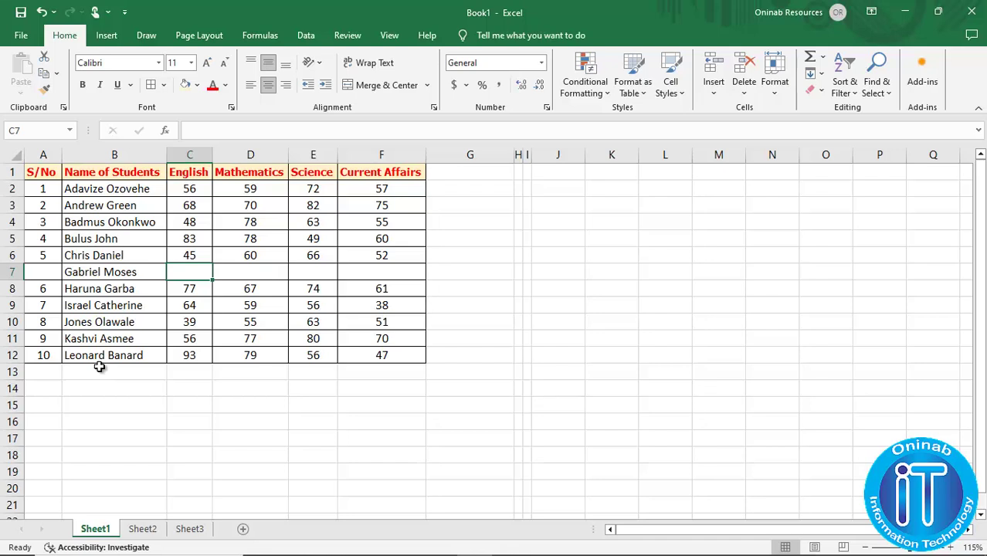
type("76")
key("Tab")
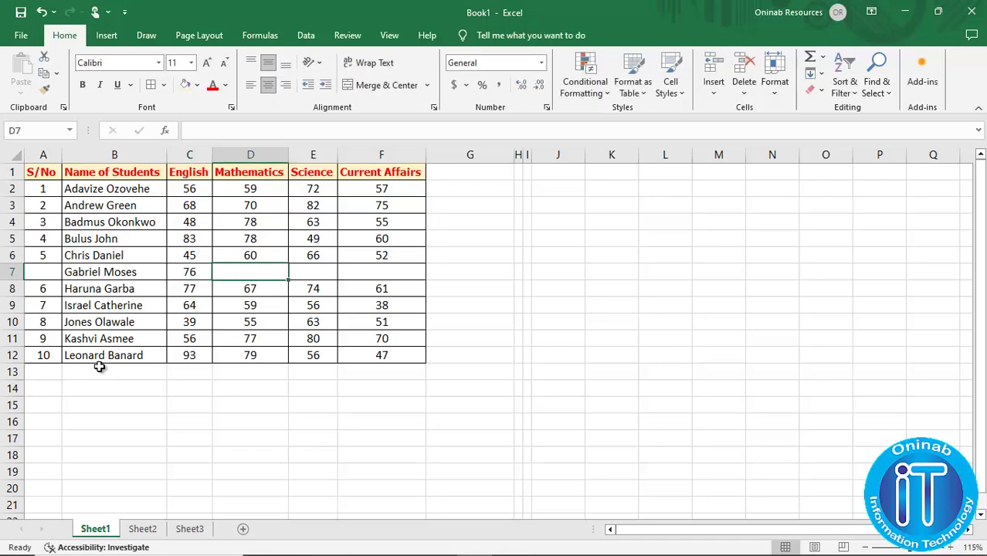
type("90")
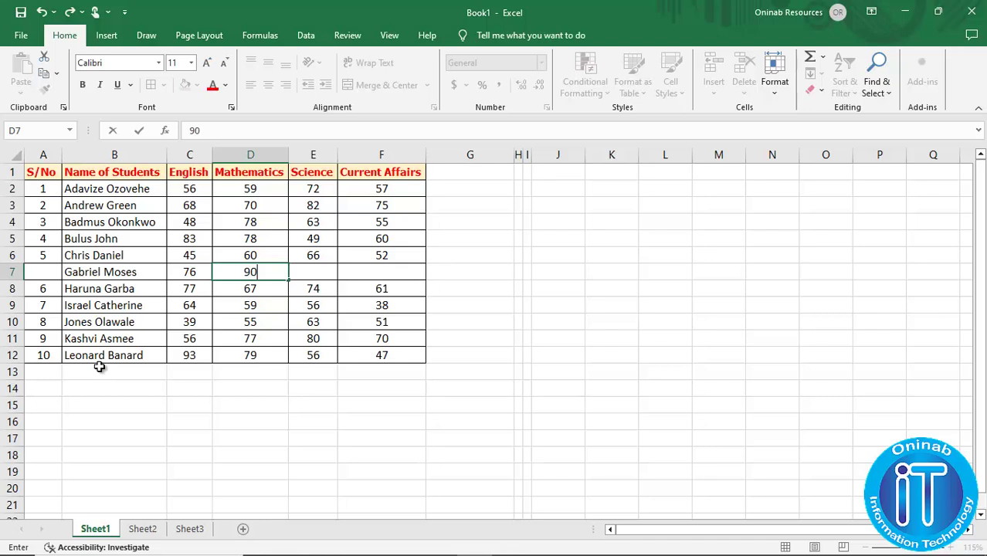
key("Tab")
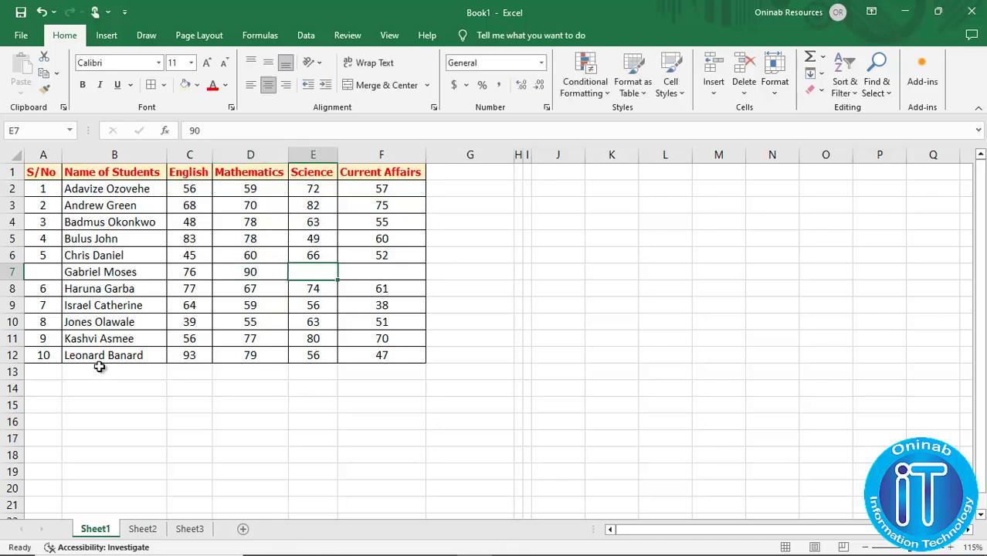
type("78")
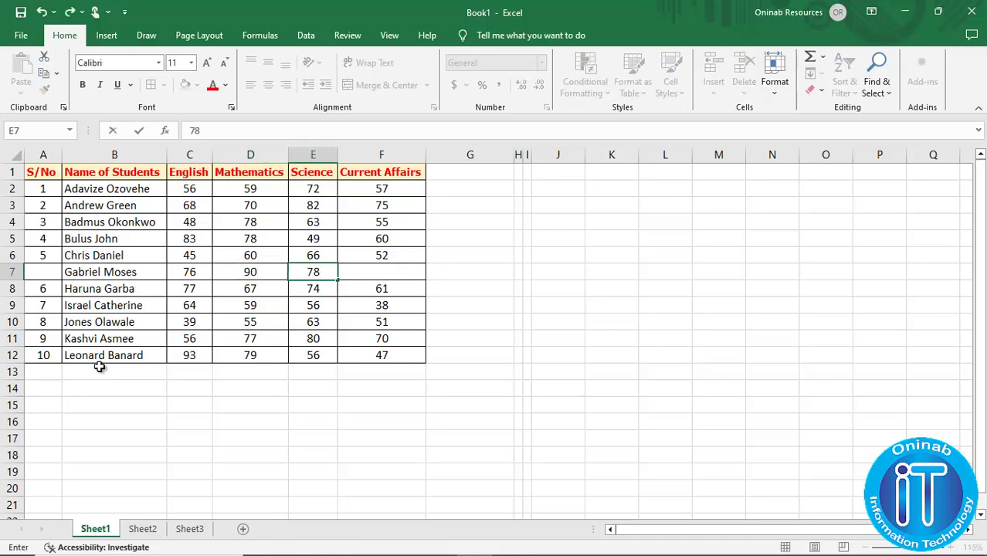
key("Tab")
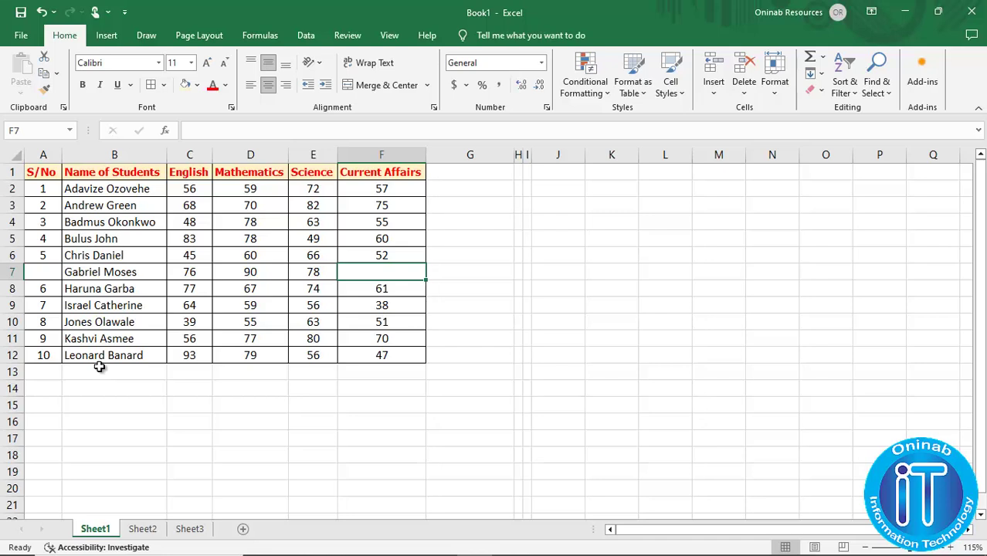
type("65")
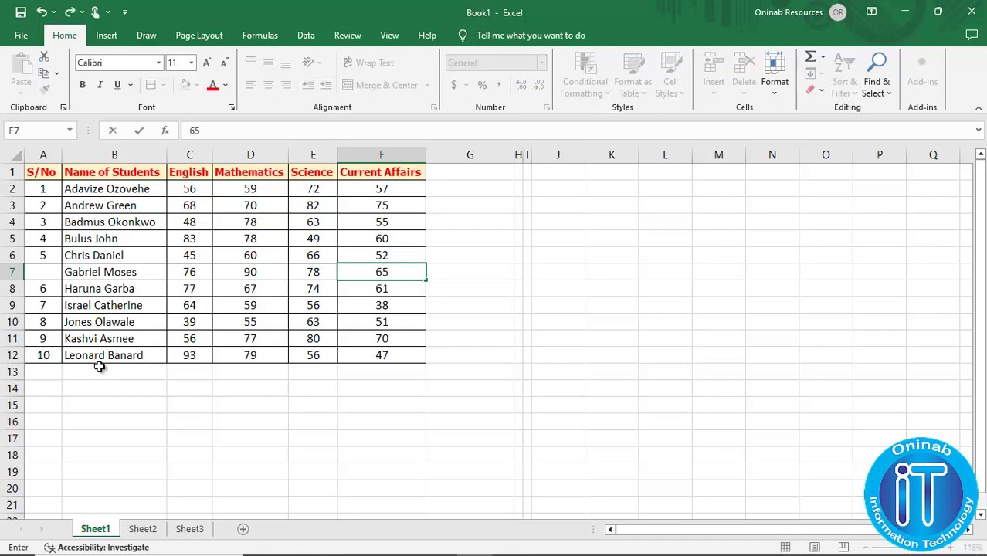
key("Return")
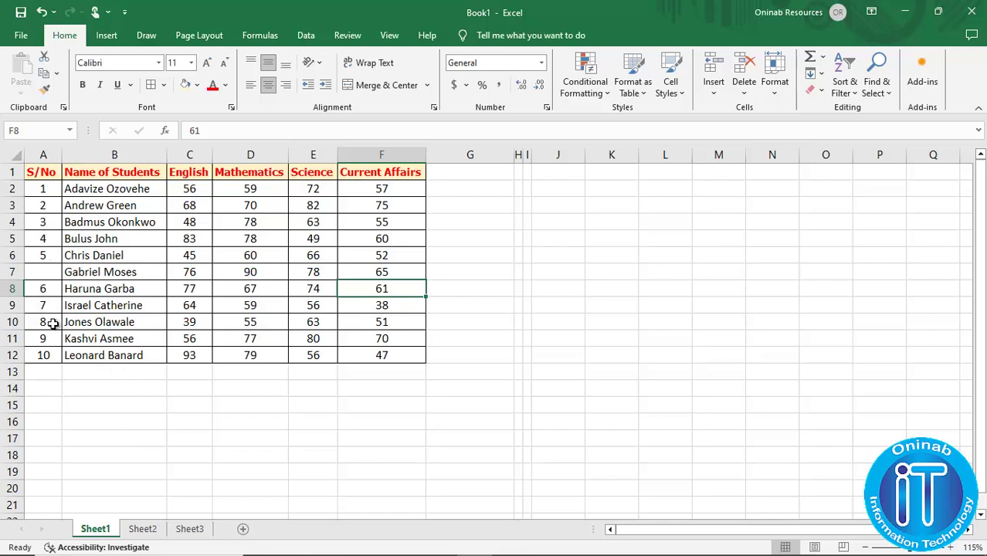
Refill the S/No column from 4 and 5 so it runs 1 to 11 without gaps
key("Left")
key("Left")
key("Left")
key("Left")
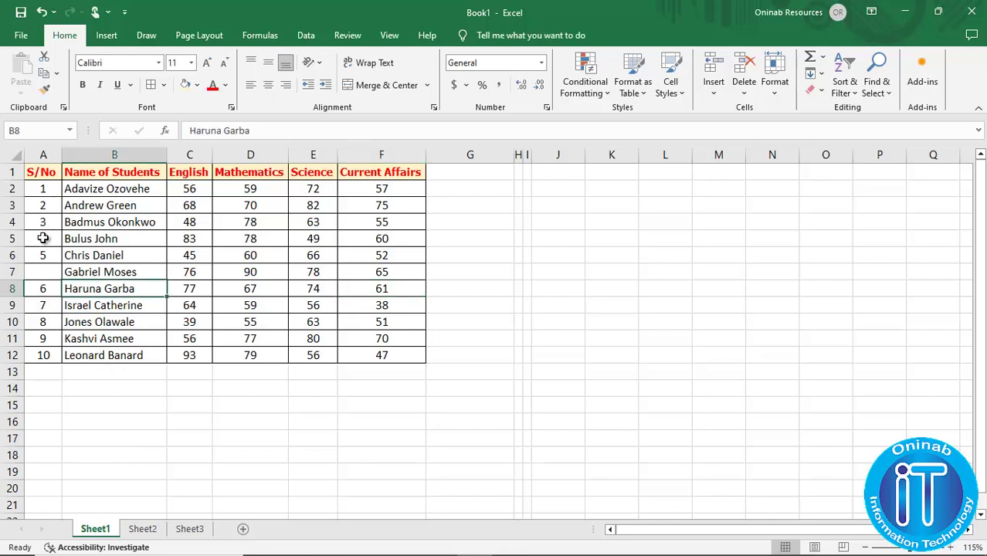
left_click_drag(44, 239, 63, 360)
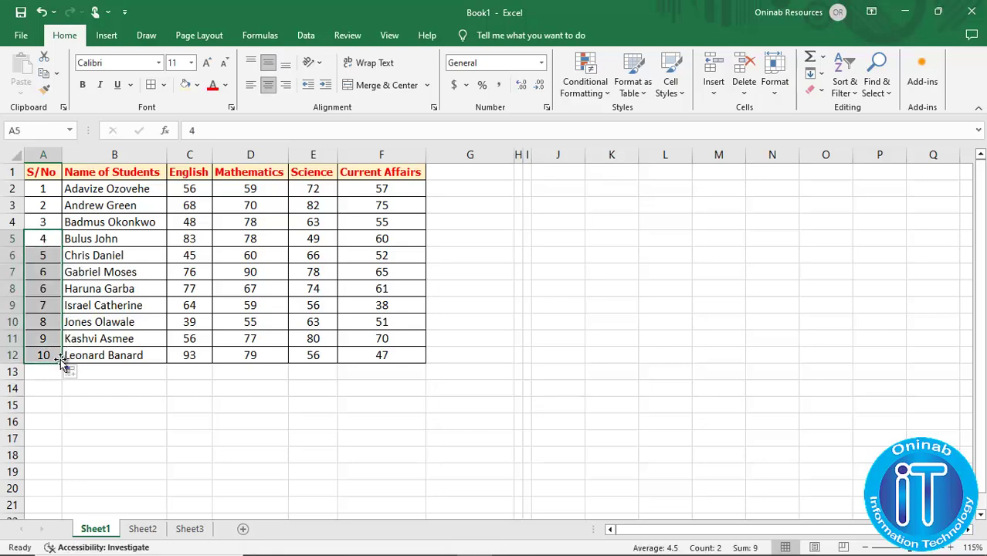
left_click(173, 403)
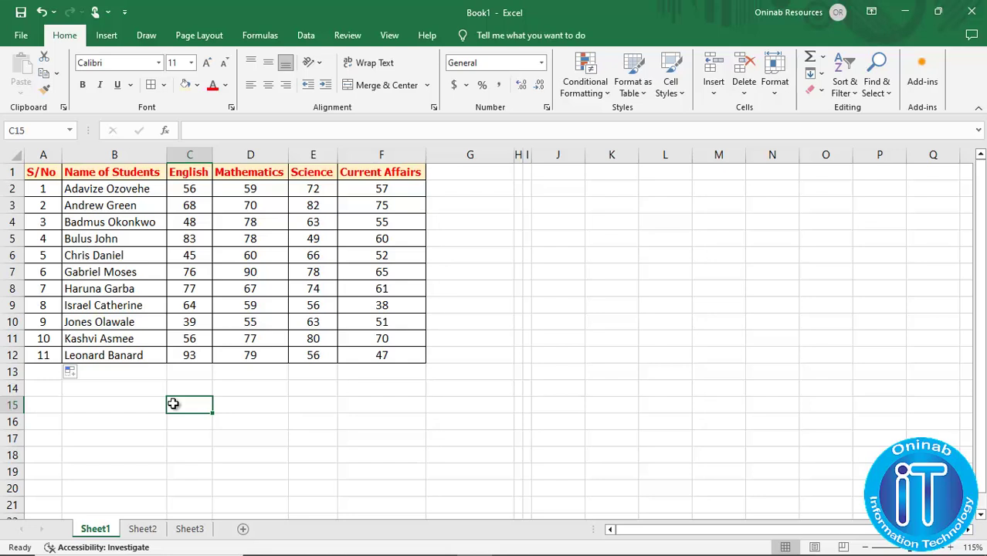
left_click(617, 193)
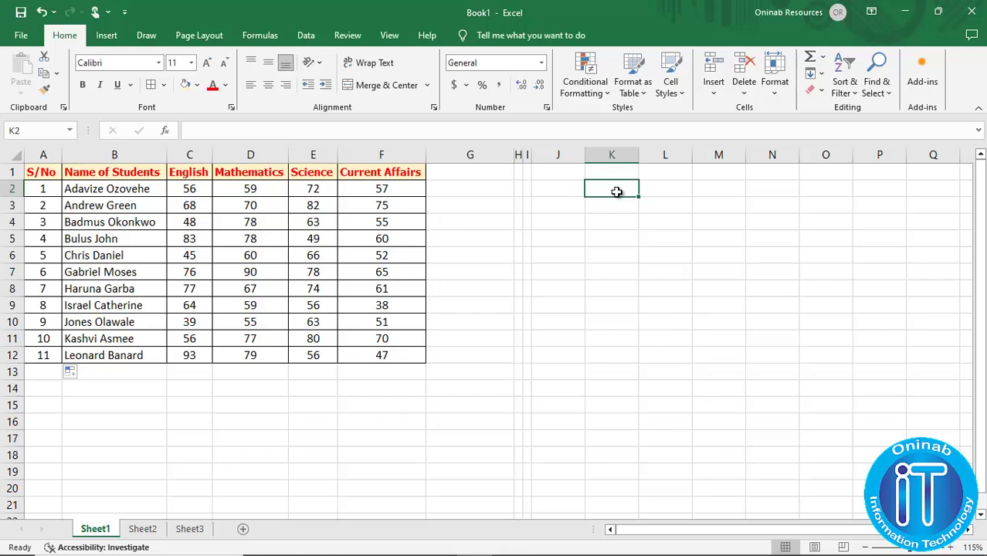
Fill column K with multiples of 3 from 3 and 6 down to 42
type("5")
key("Escape")
type("3")
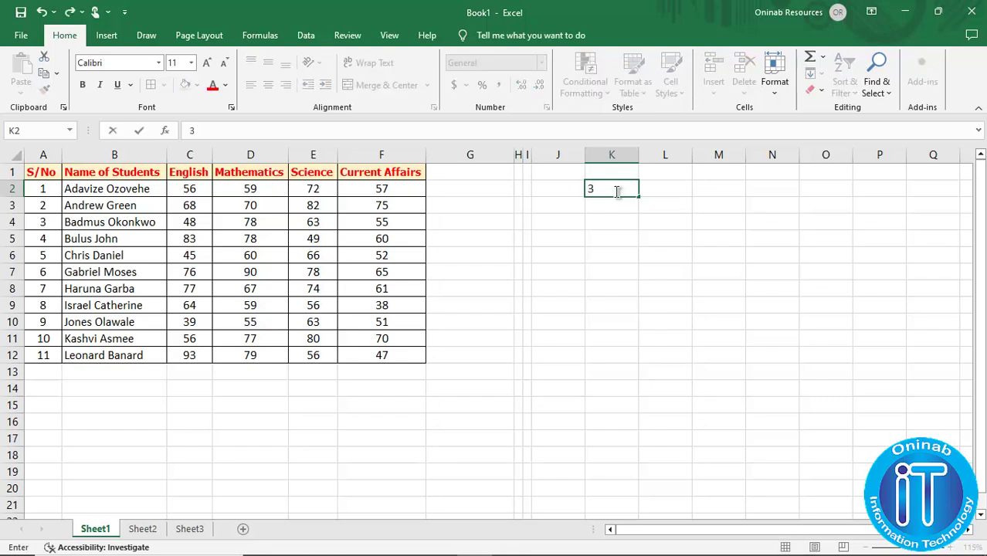
key("Return")
type("6")
key("Return")
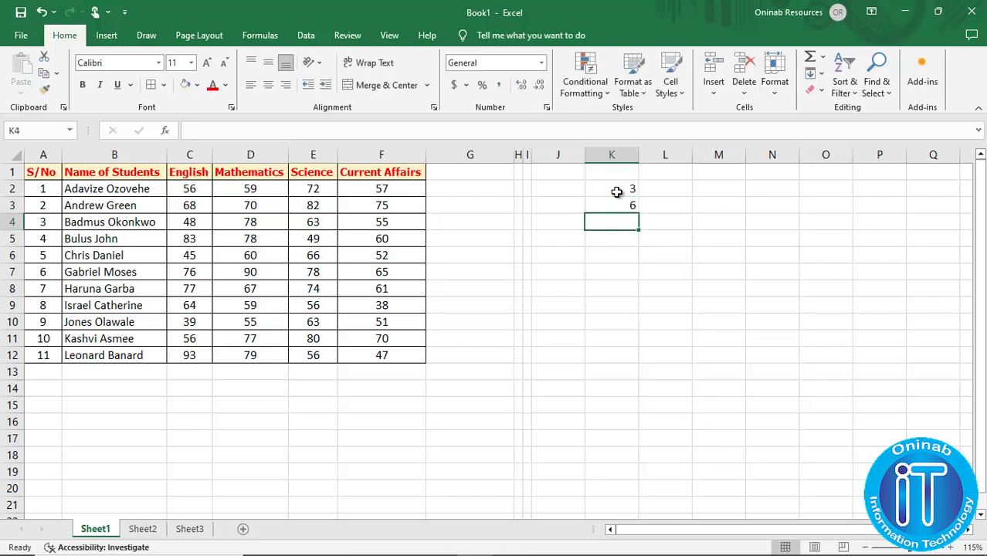
left_click_drag(619, 189, 642, 412)
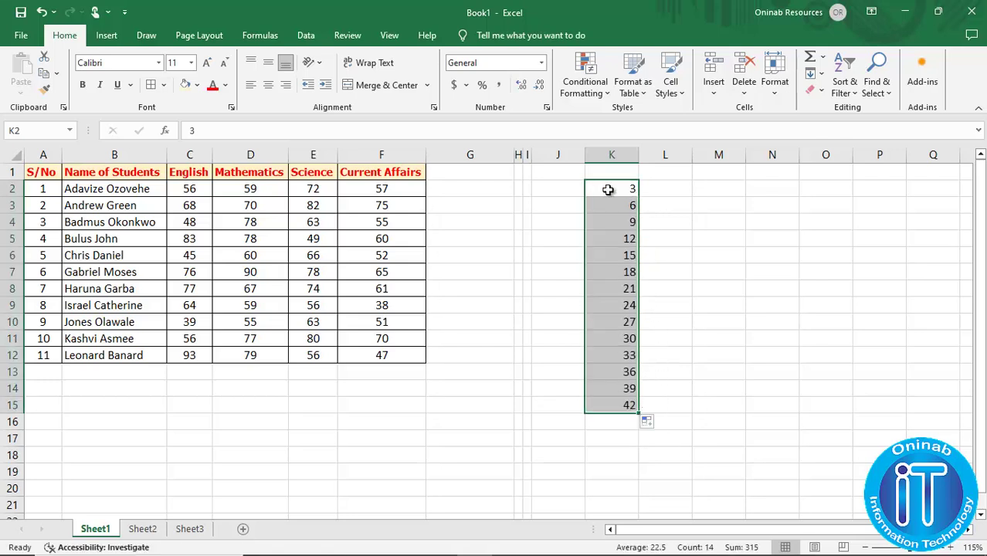
Fill L2:L15 with even numbers 2 through 28 from a 2, 4 start
left_click(657, 187)
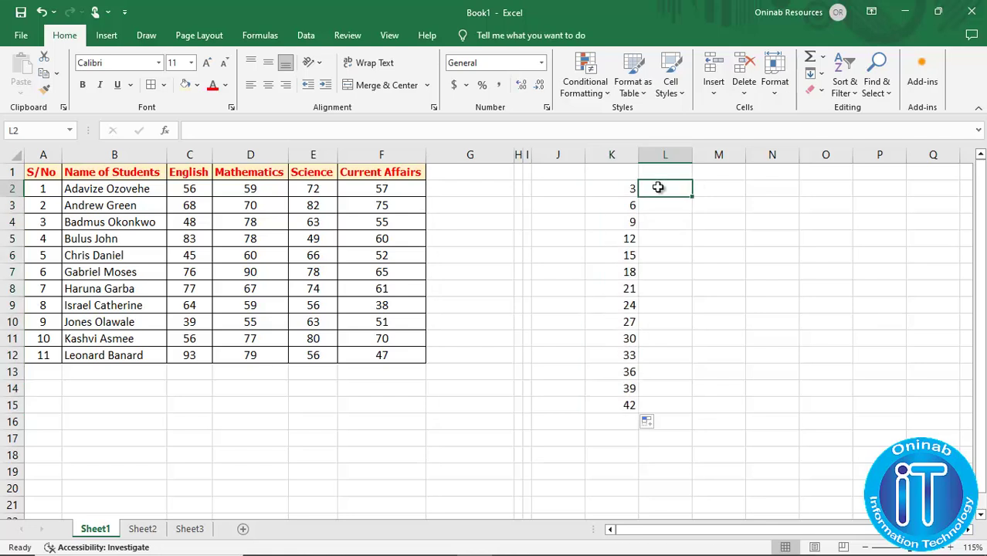
type("2")
key("Return")
type("4")
key("Return")
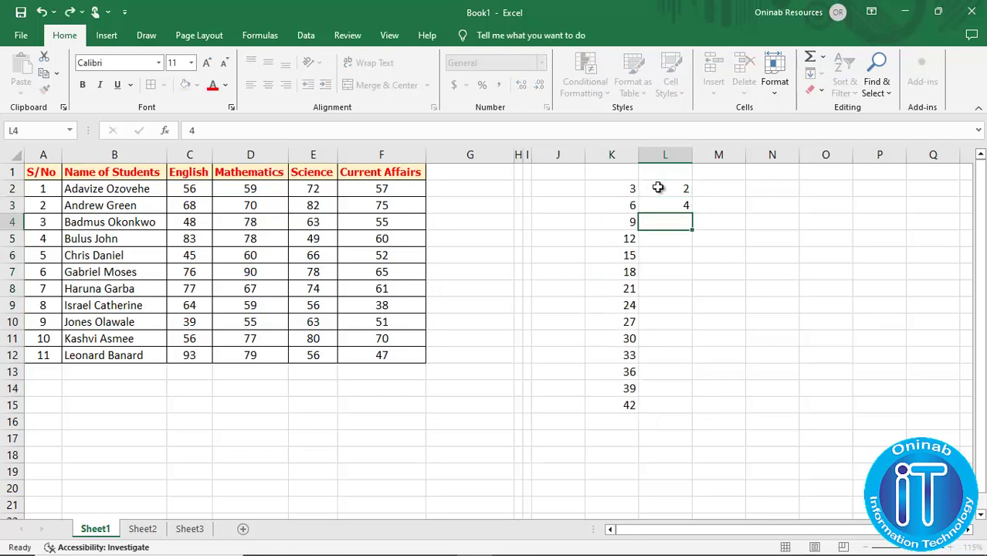
left_click_drag(661, 188, 691, 418)
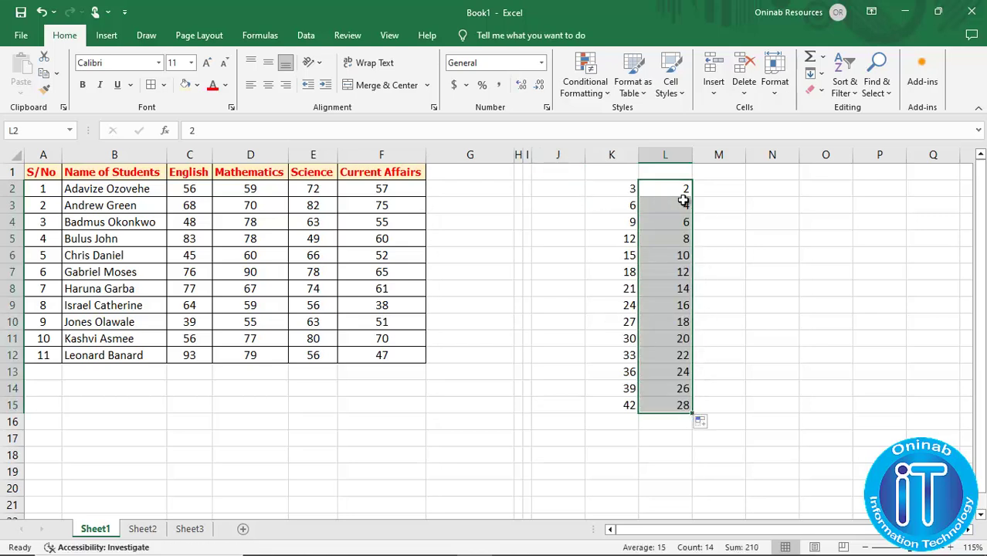
left_click(709, 190)
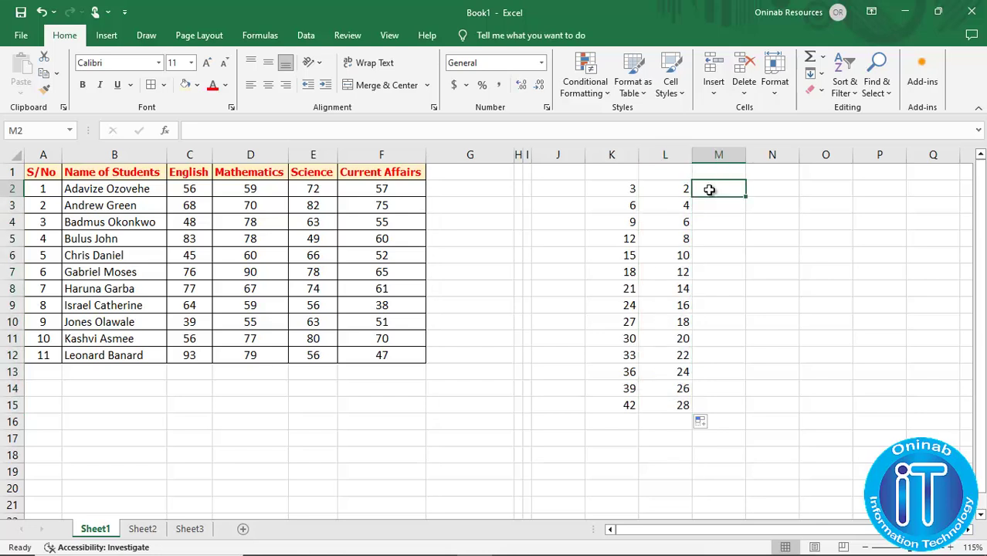
Enter Monday in M2 and autofill the weekdays down to Sunday in M8
type("MOnd")
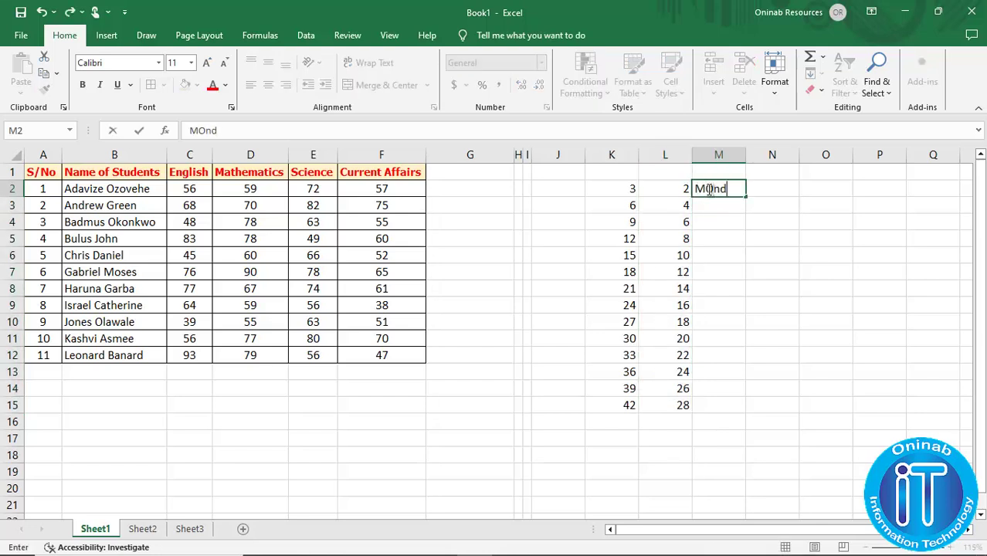
type("ay")
key("Return")
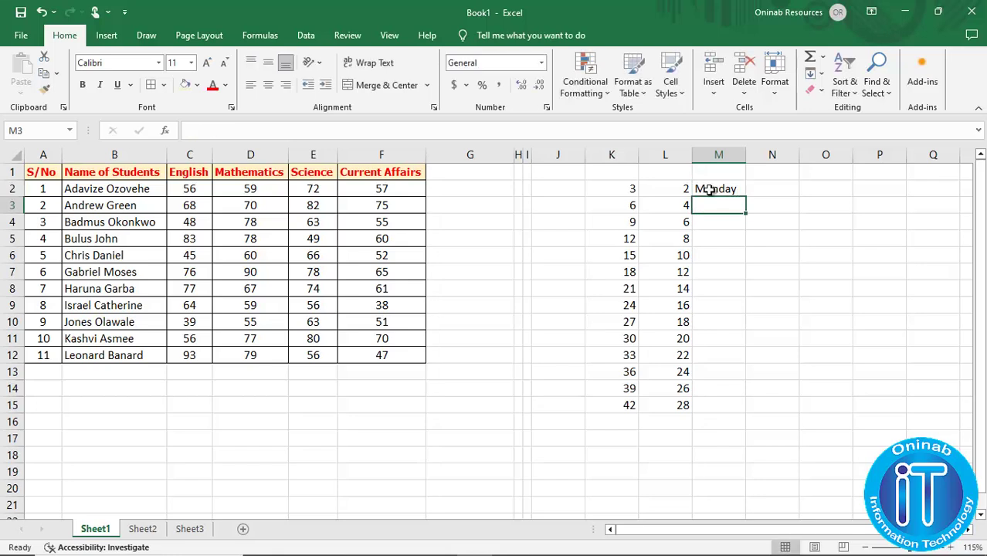
left_click(740, 187)
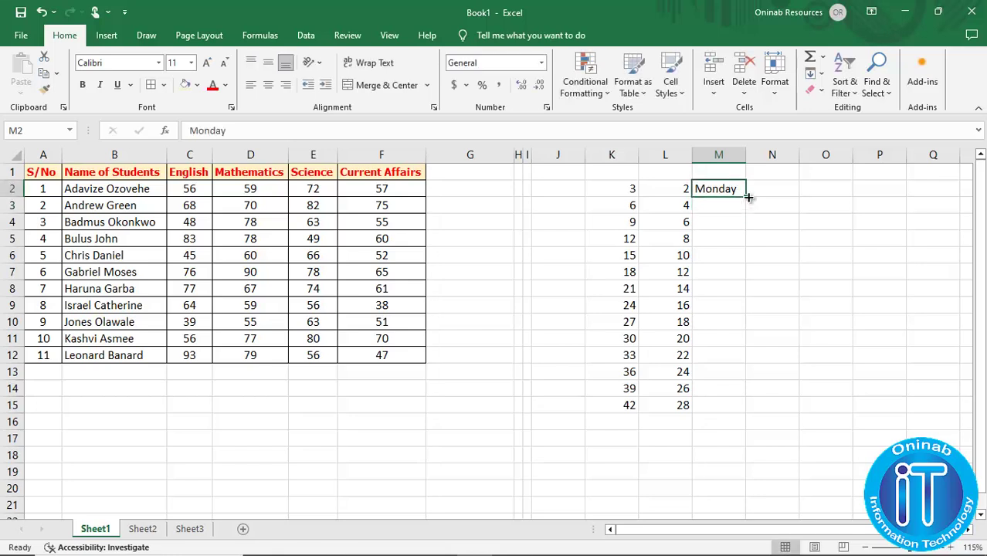
left_click_drag(749, 198, 746, 293)
left_click(726, 334)
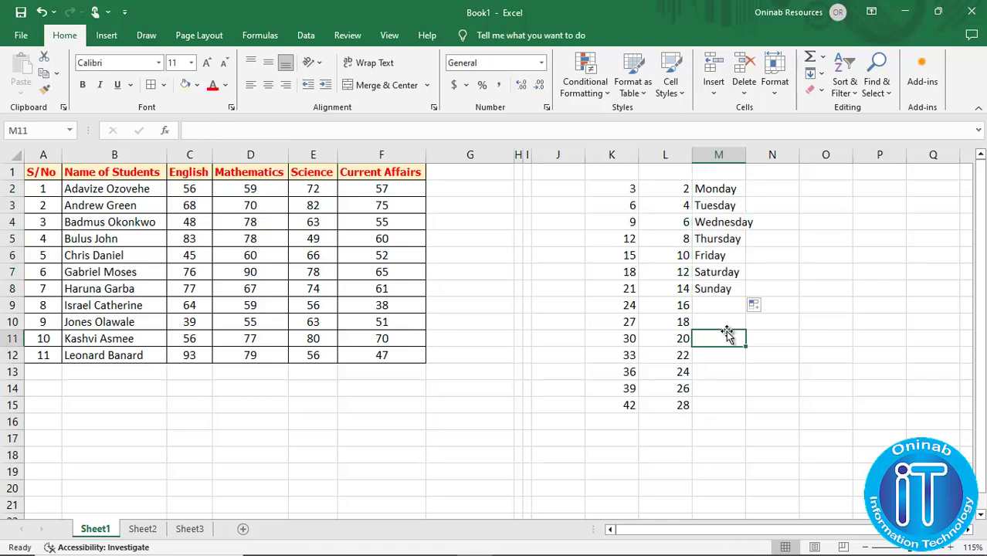
Enter January in J2 and autofill the months down to December in J13
left_click(558, 194)
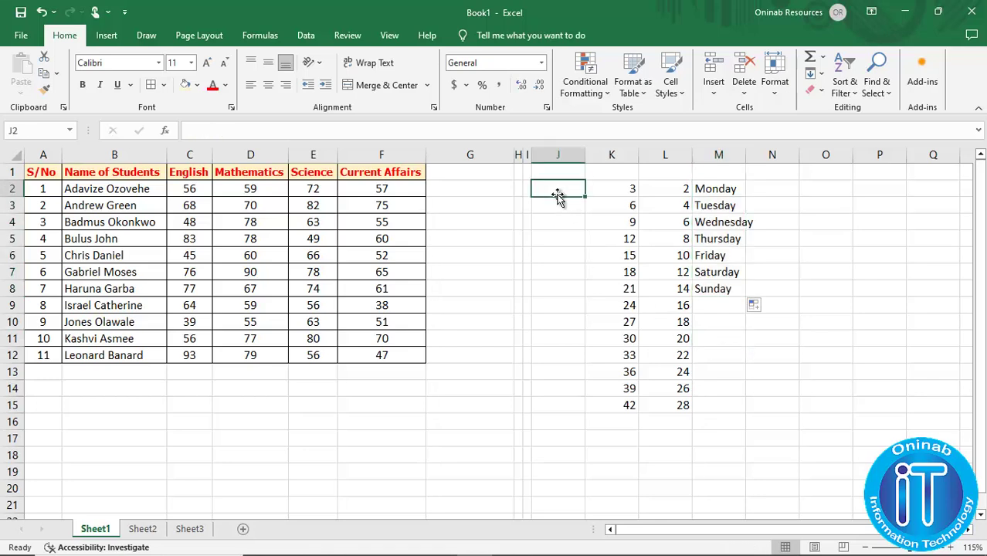
type("Janua")
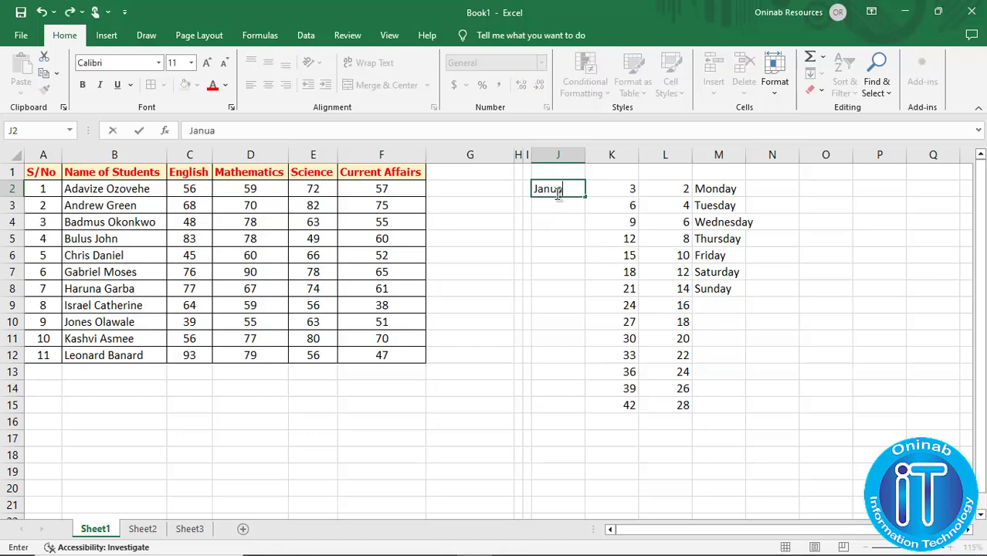
type("ry")
key("Return")
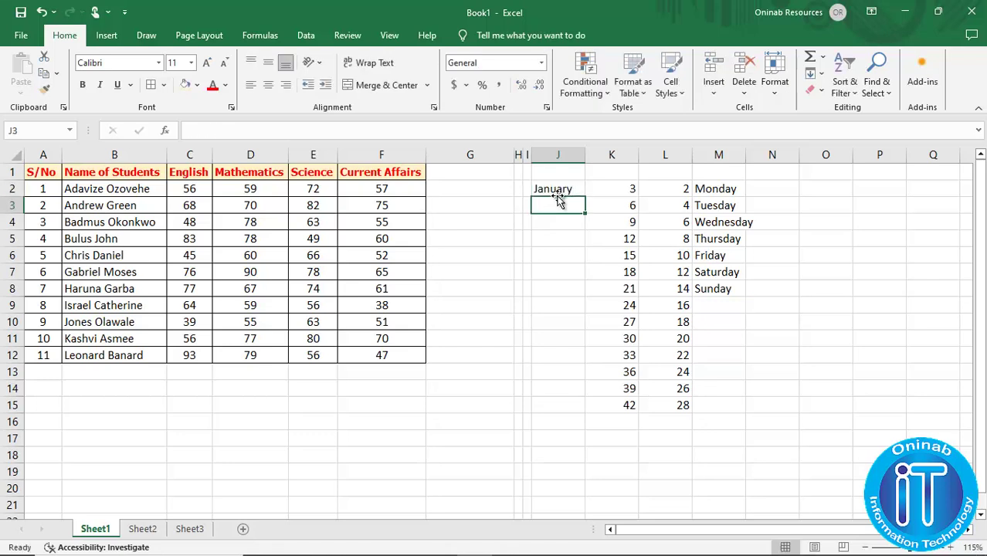
left_click(567, 191)
left_click_drag(585, 197, 587, 387)
left_click(578, 408)
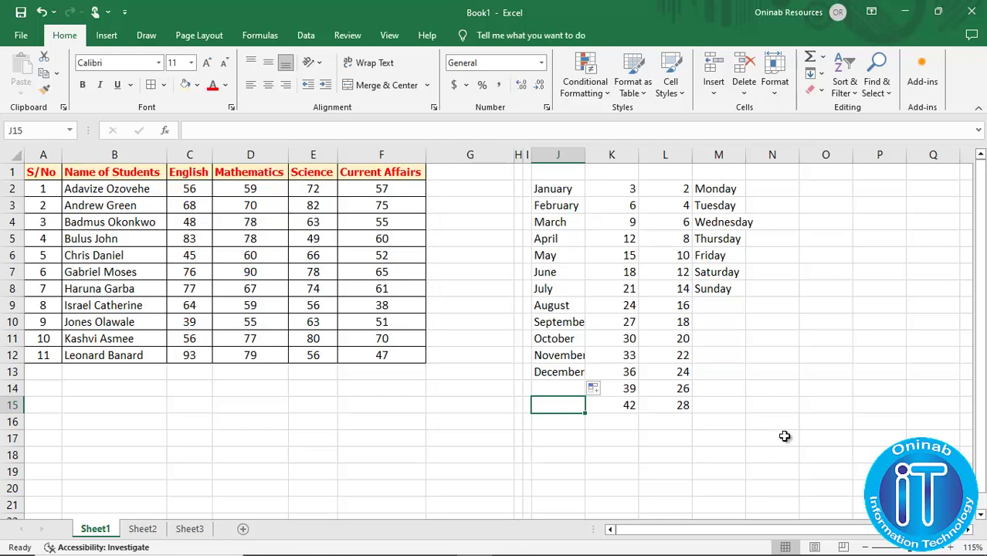
Delete the contents of the demo series in J2:M15, then select the student row A6:F6
left_click(550, 188)
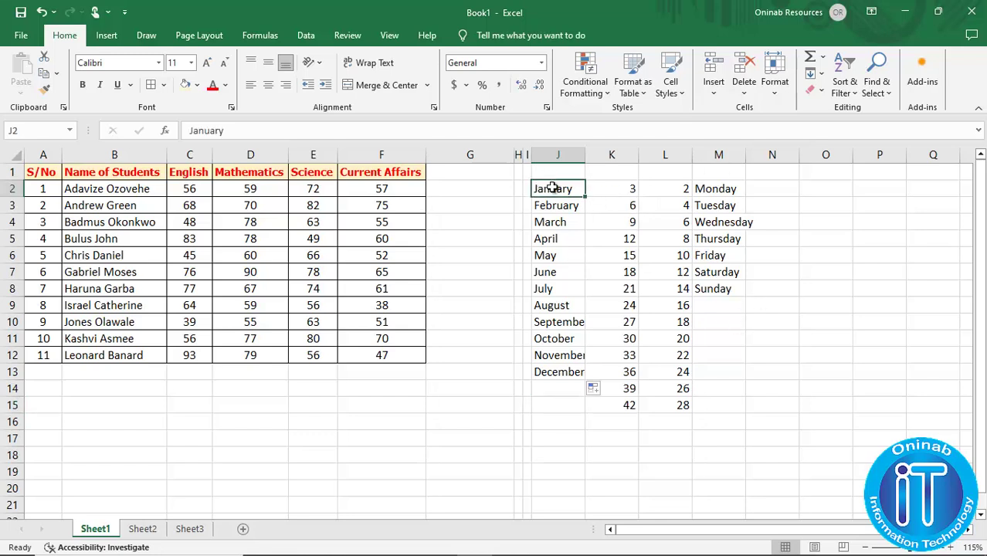
left_click_drag(551, 188, 716, 402)
key("Delete")
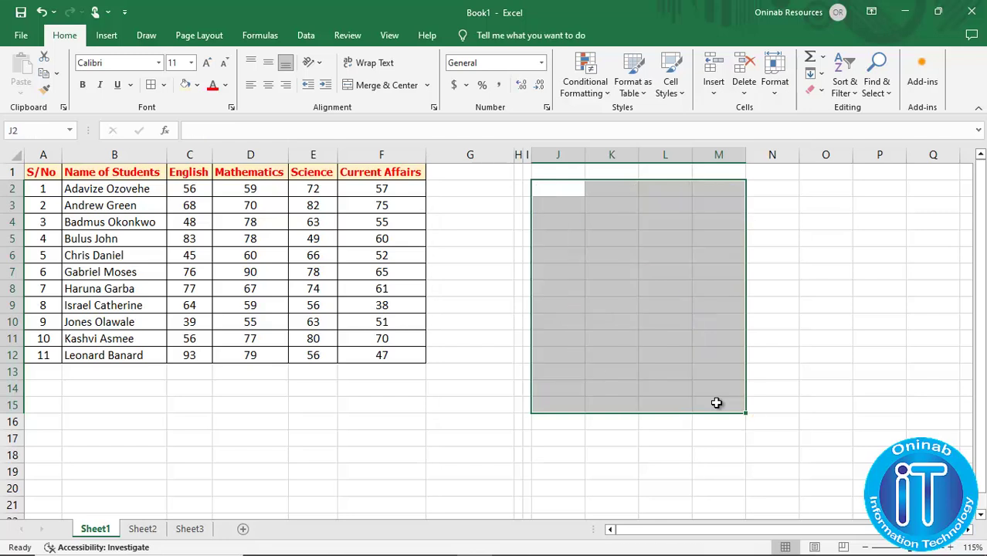
left_click(676, 211)
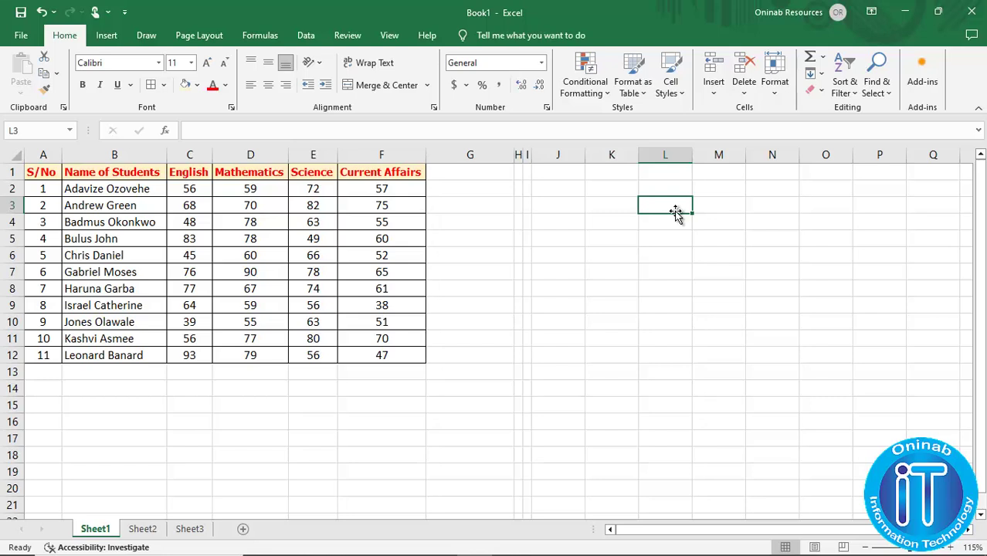
left_click(40, 255)
left_click_drag(41, 255, 375, 254)
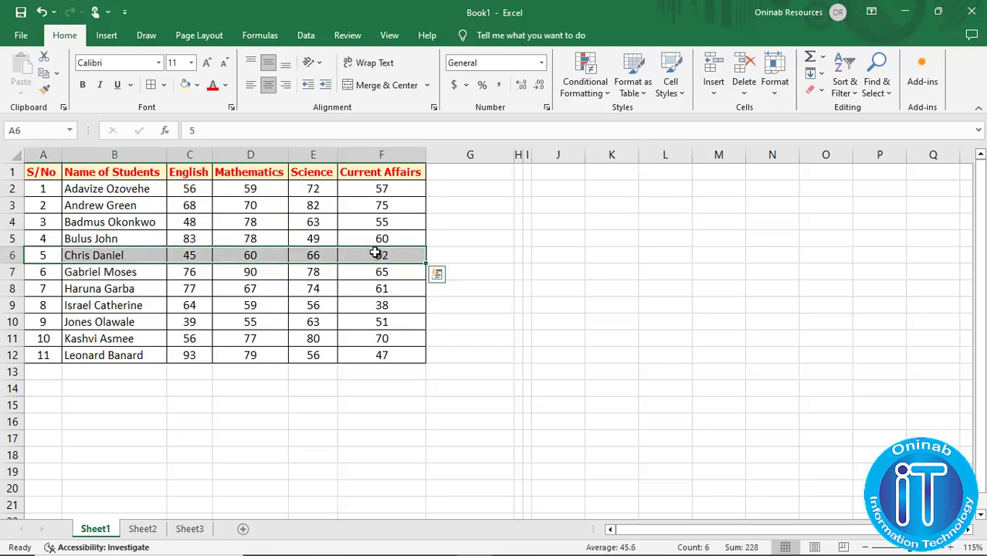
key("Delete")
left_click(473, 271)
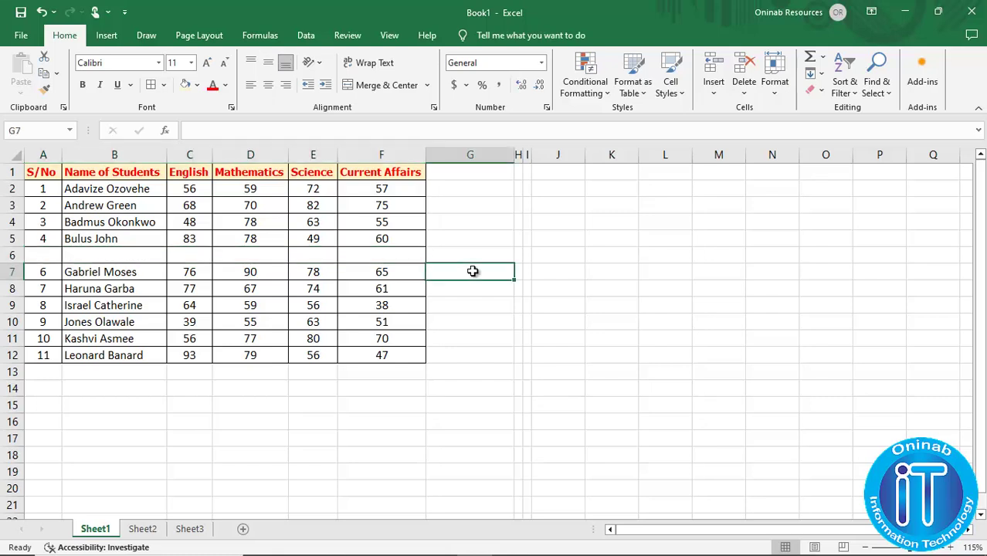
key("ctrl+z")
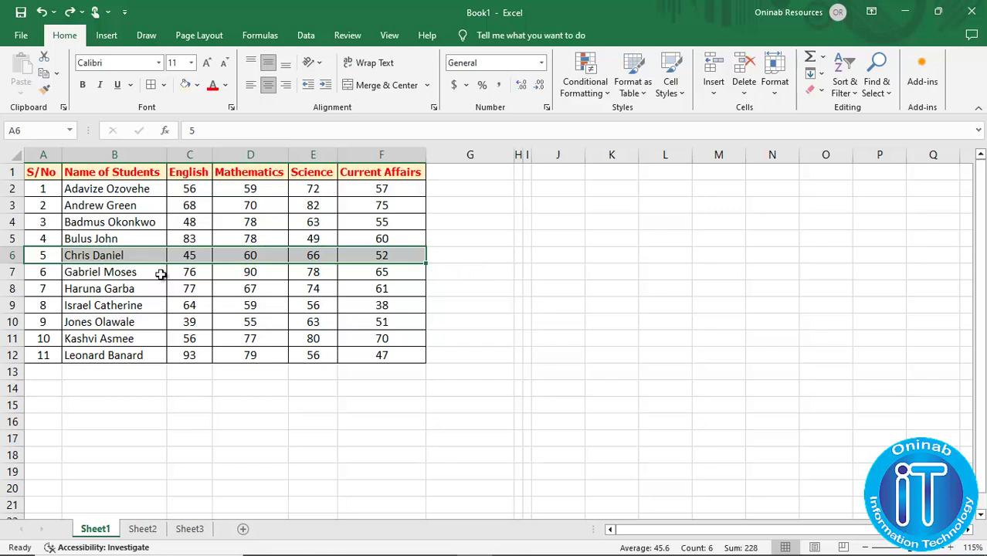
left_click(46, 260)
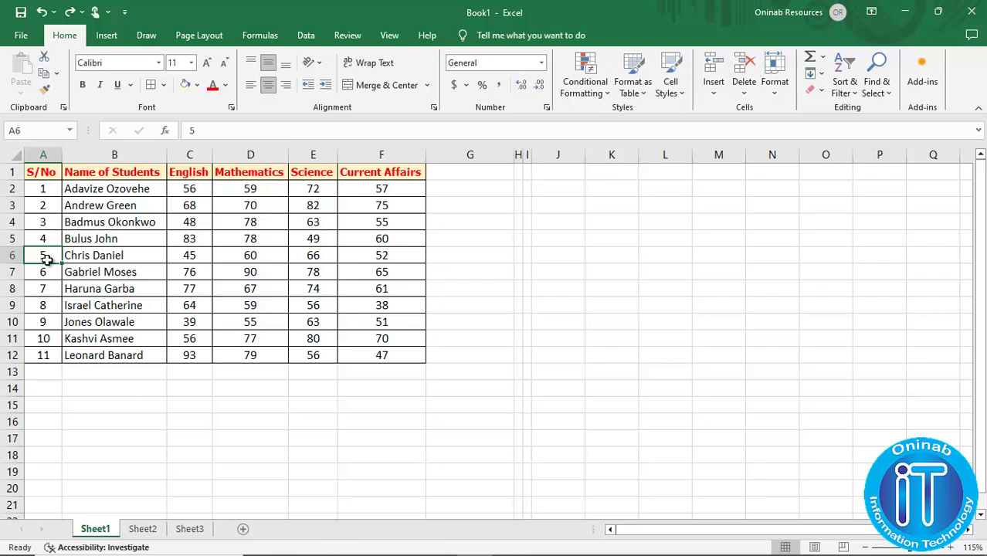
left_click(745, 97)
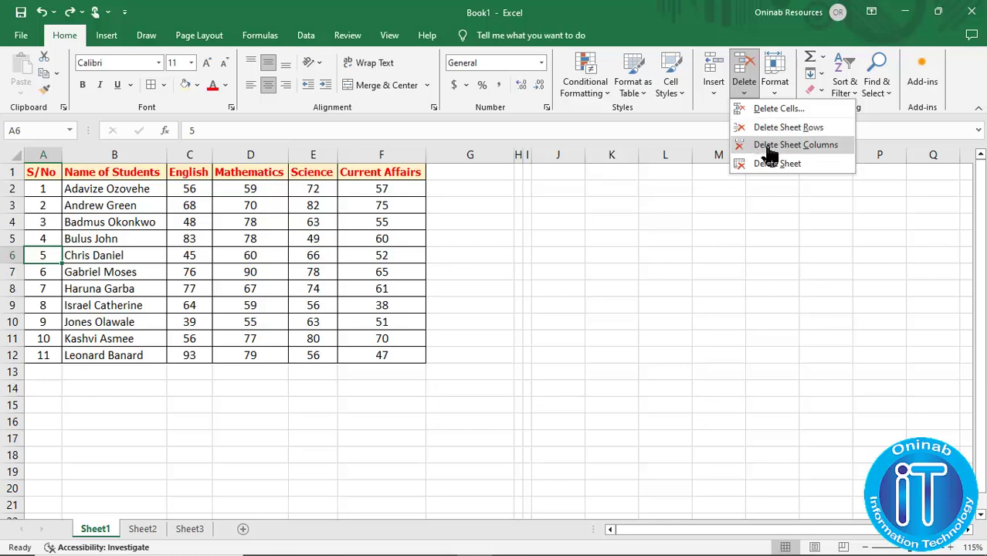
left_click(770, 128)
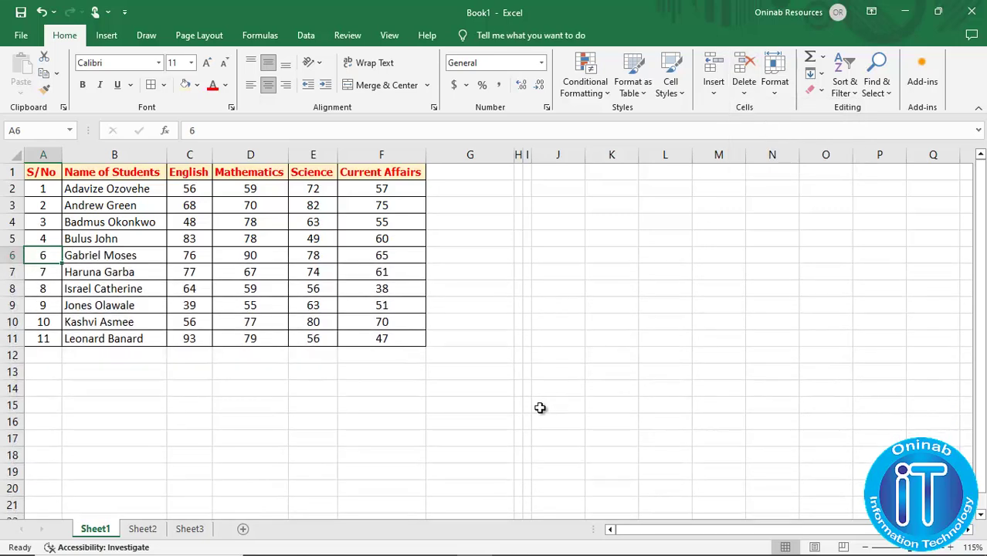
key("ctrl+z")
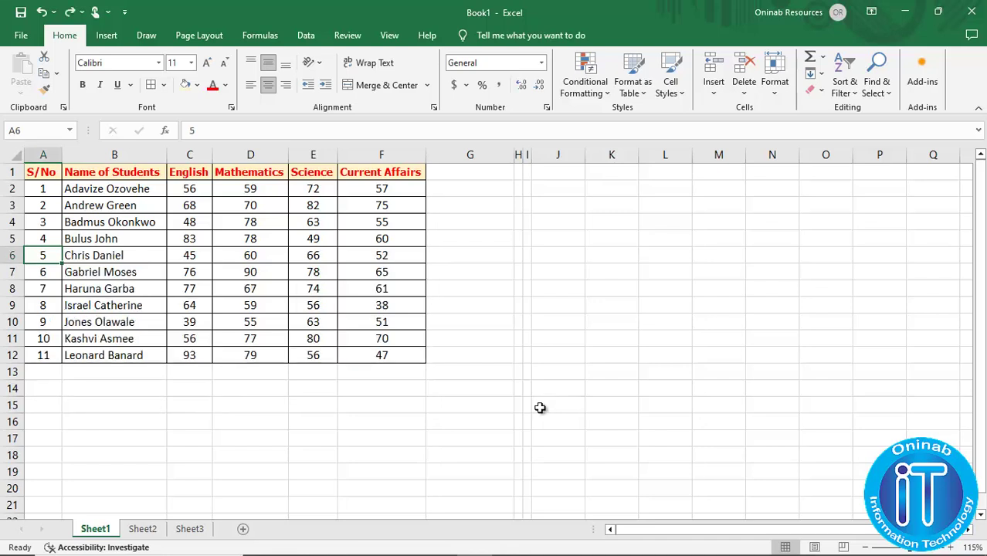
left_click(744, 85)
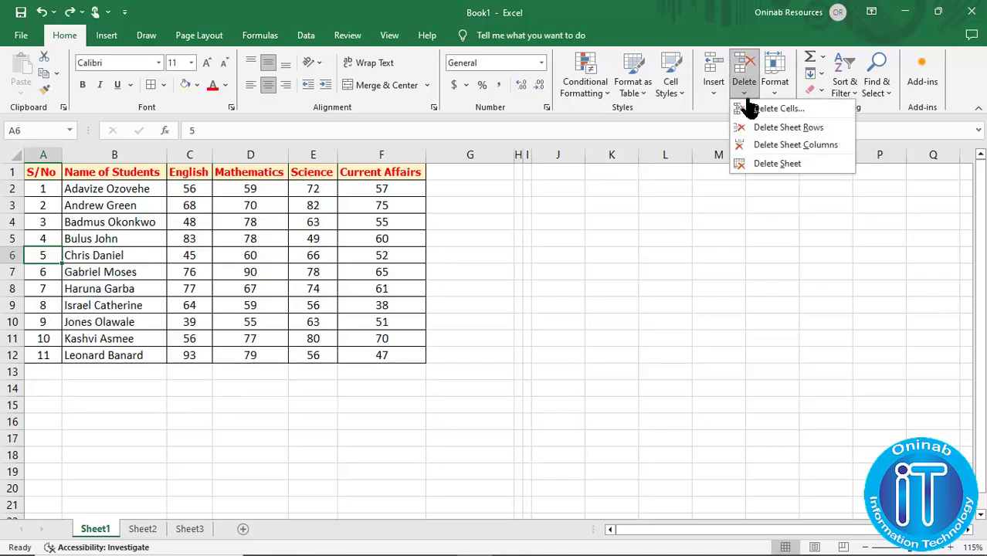
left_click(773, 146)
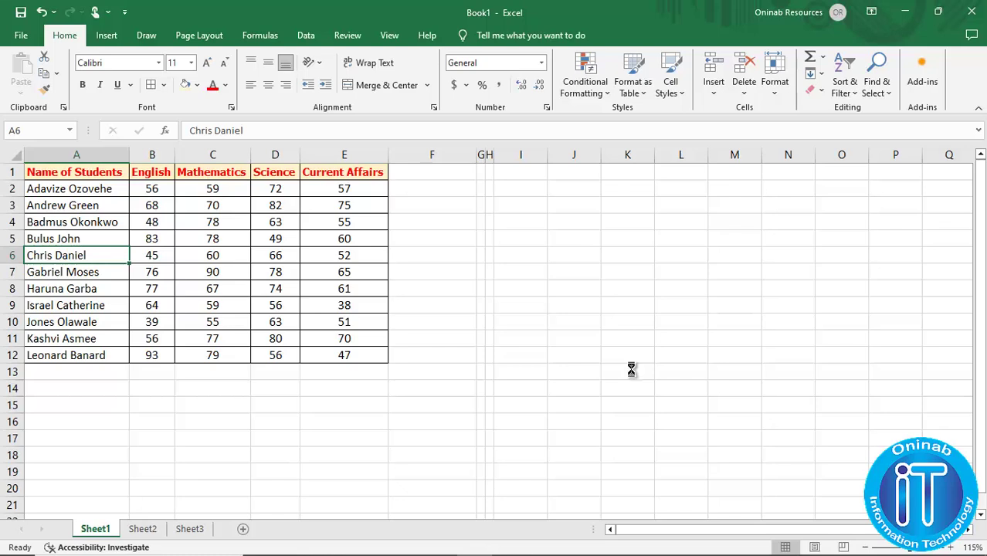
key("ctrl+z")
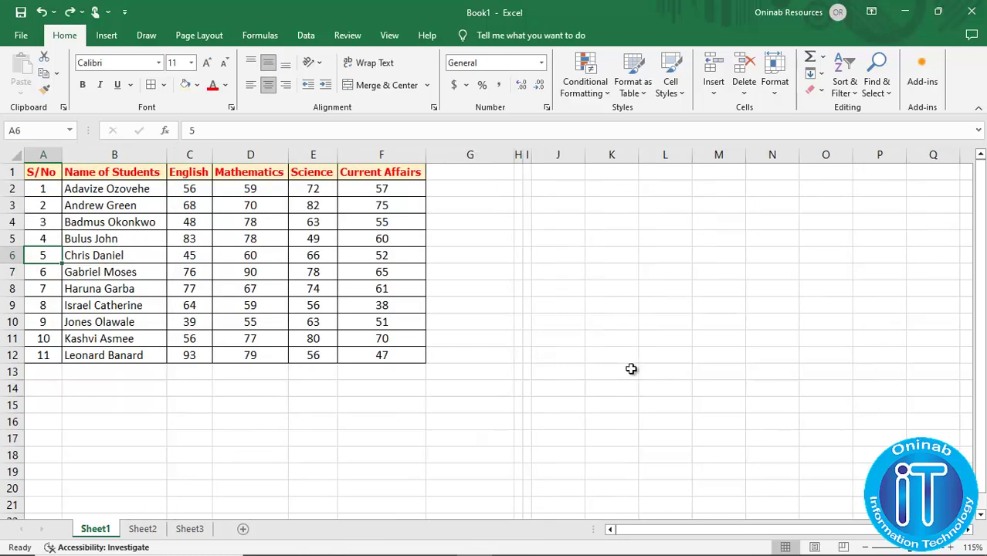